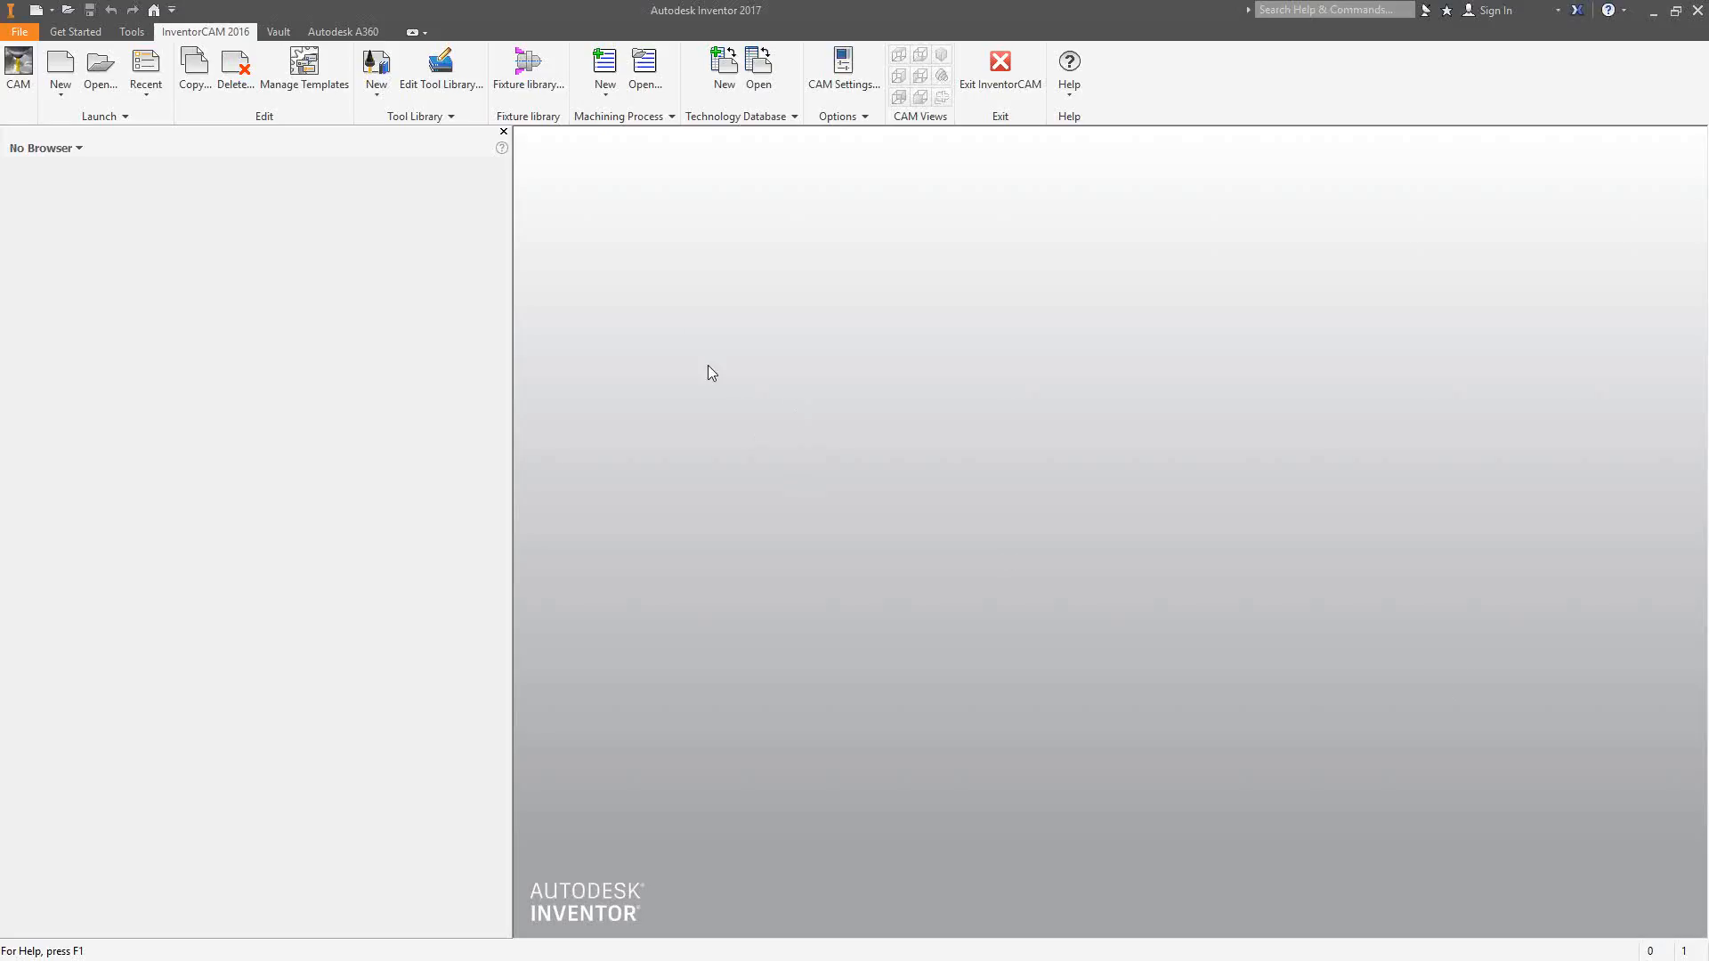
Step: Create a new Mill-Turn tool library named Intro Tool Table without assigning a related machine
{"action": "left_click", "coordinate": [385, 93]}
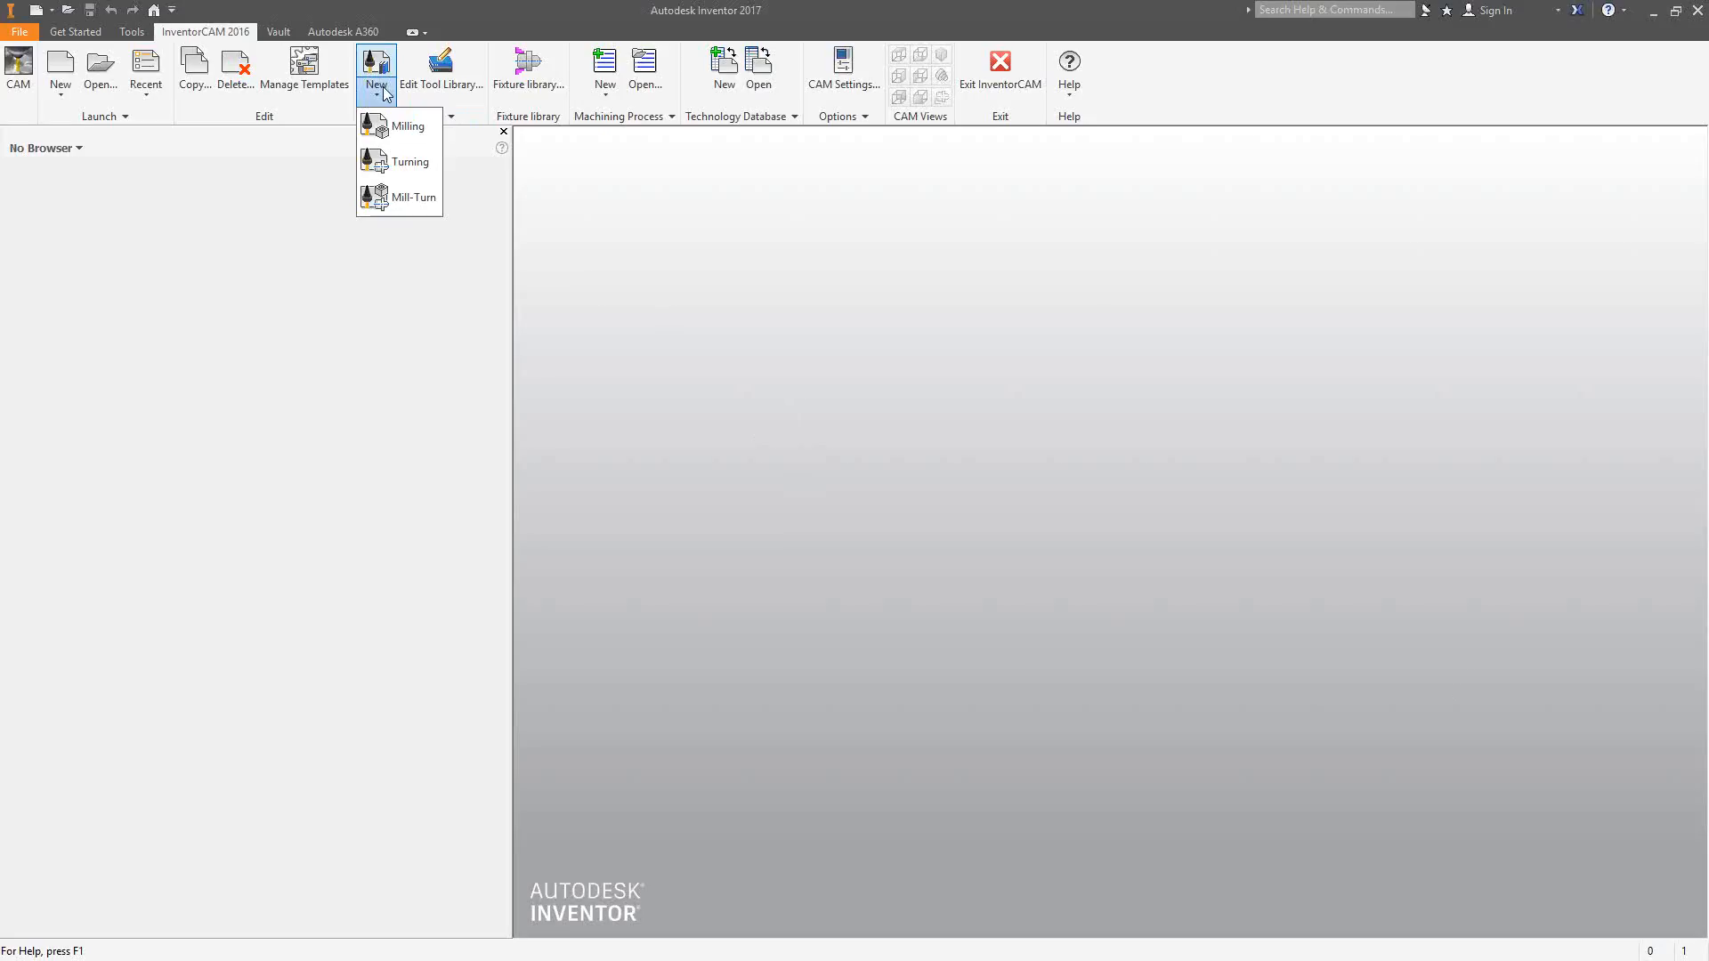
{"action": "left_click", "coordinate": [393, 198]}
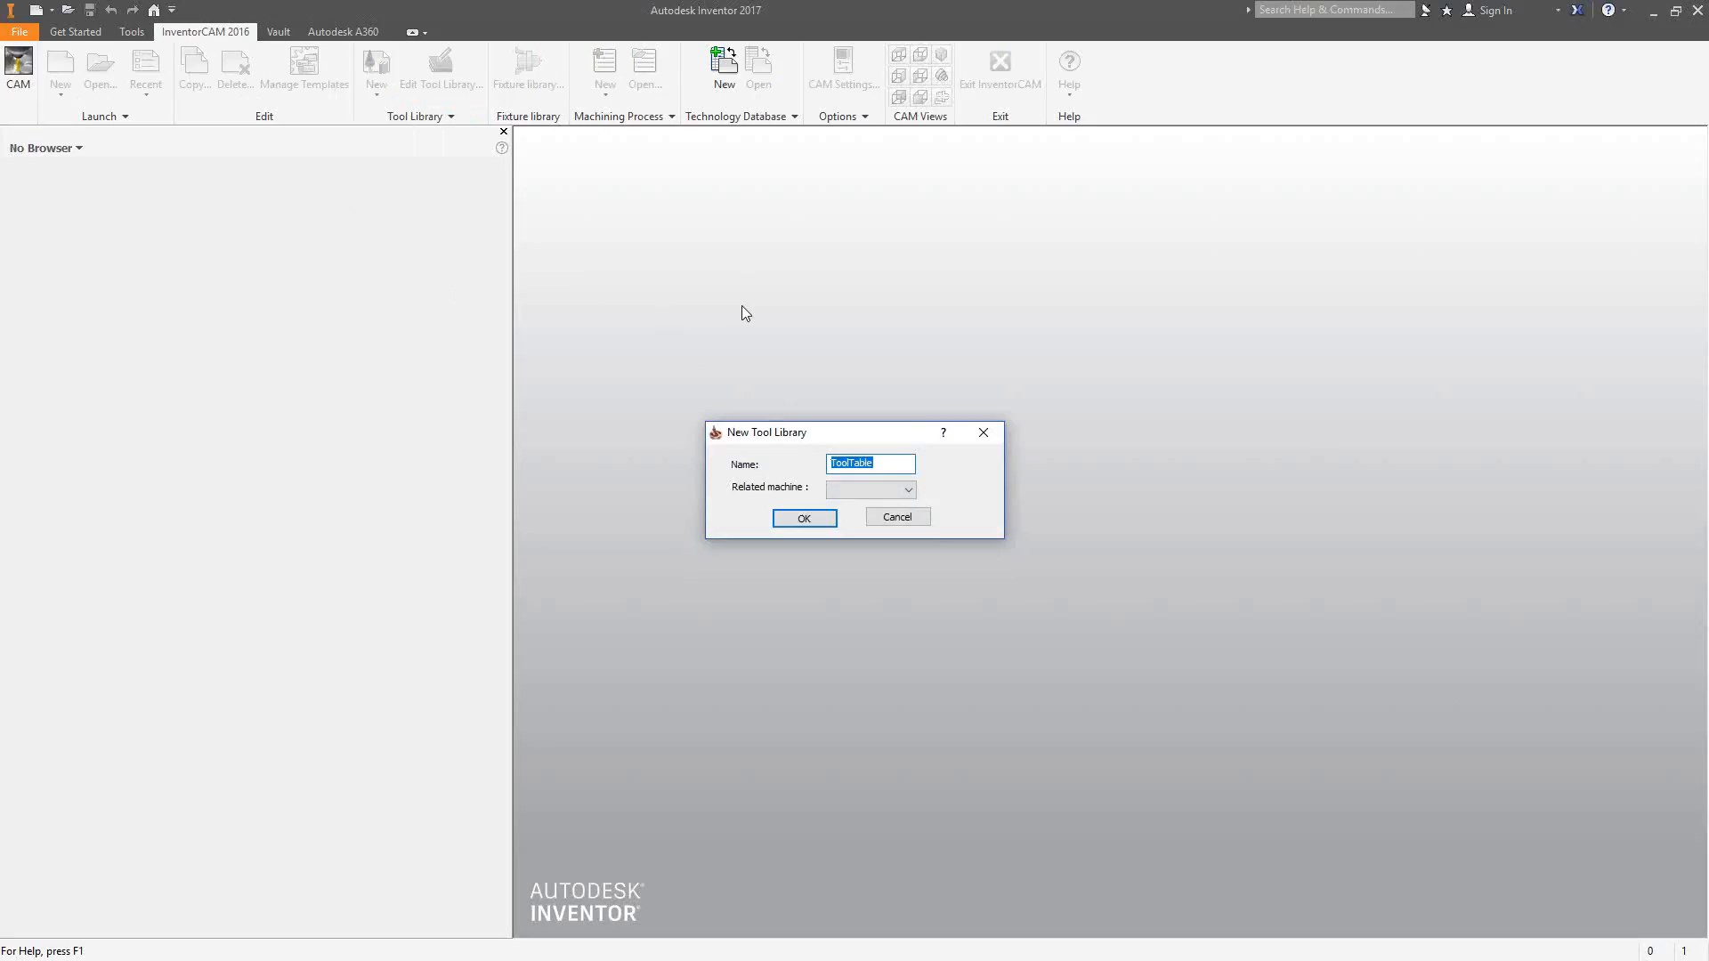
{"action": "type", "text": "Intro Tool Tab"}
{"action": "left_click", "coordinate": [907, 491]}
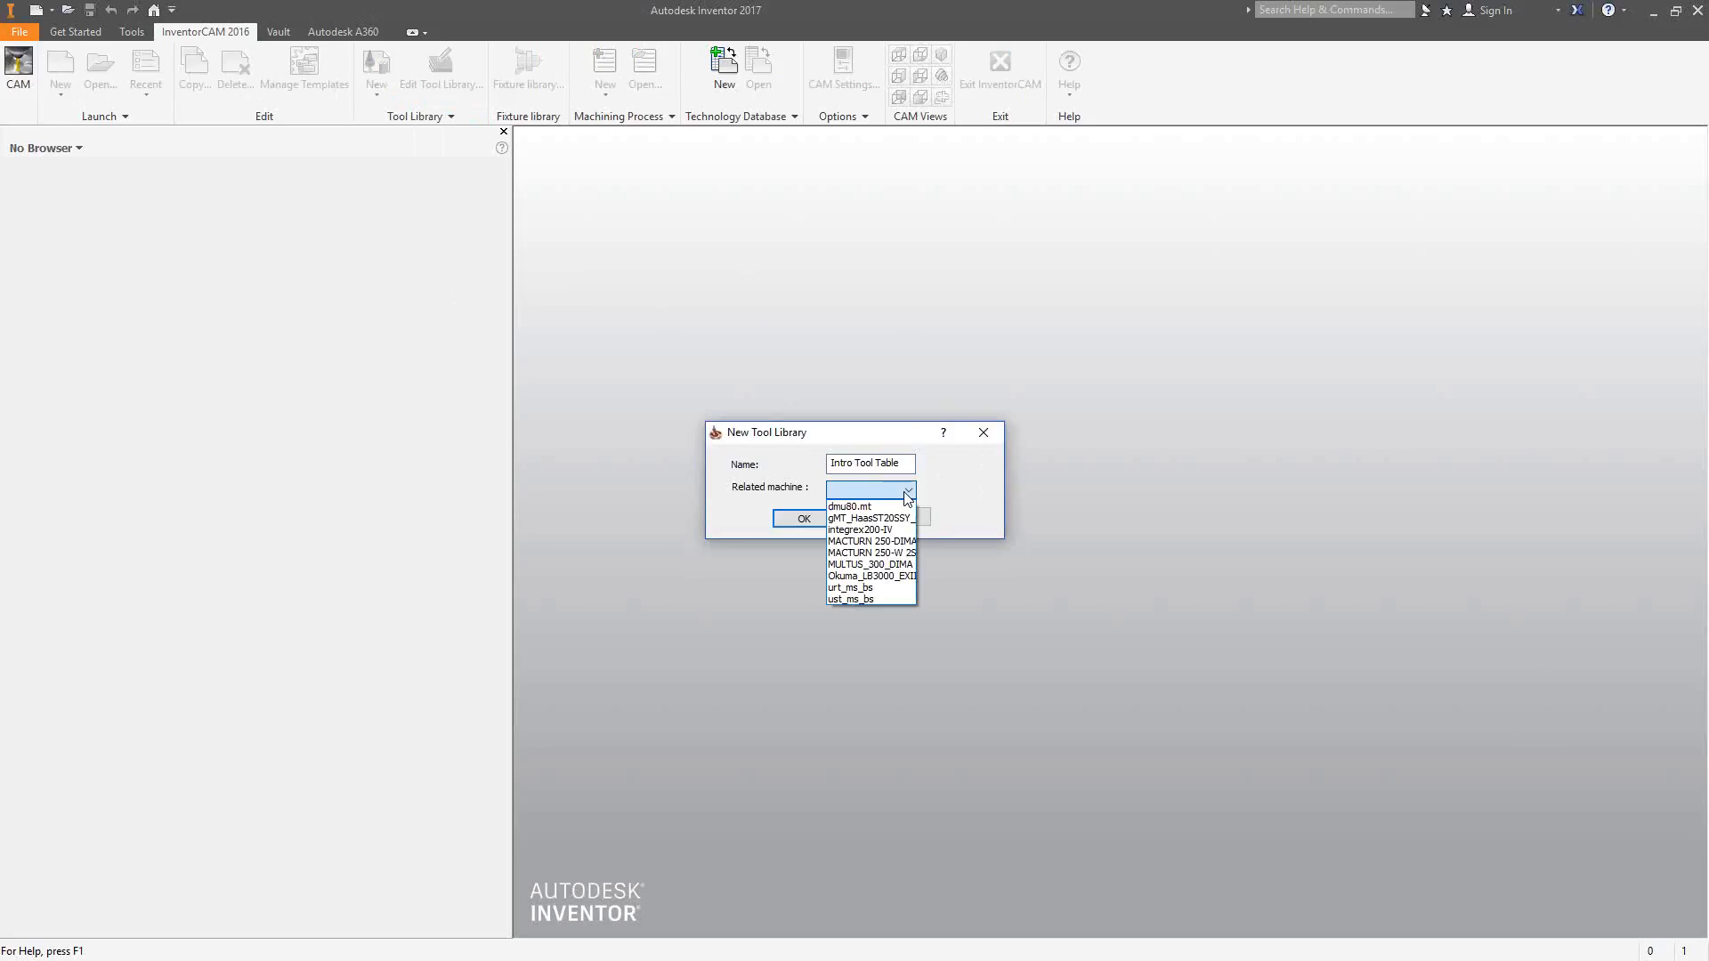
{"action": "left_click", "coordinate": [944, 487]}
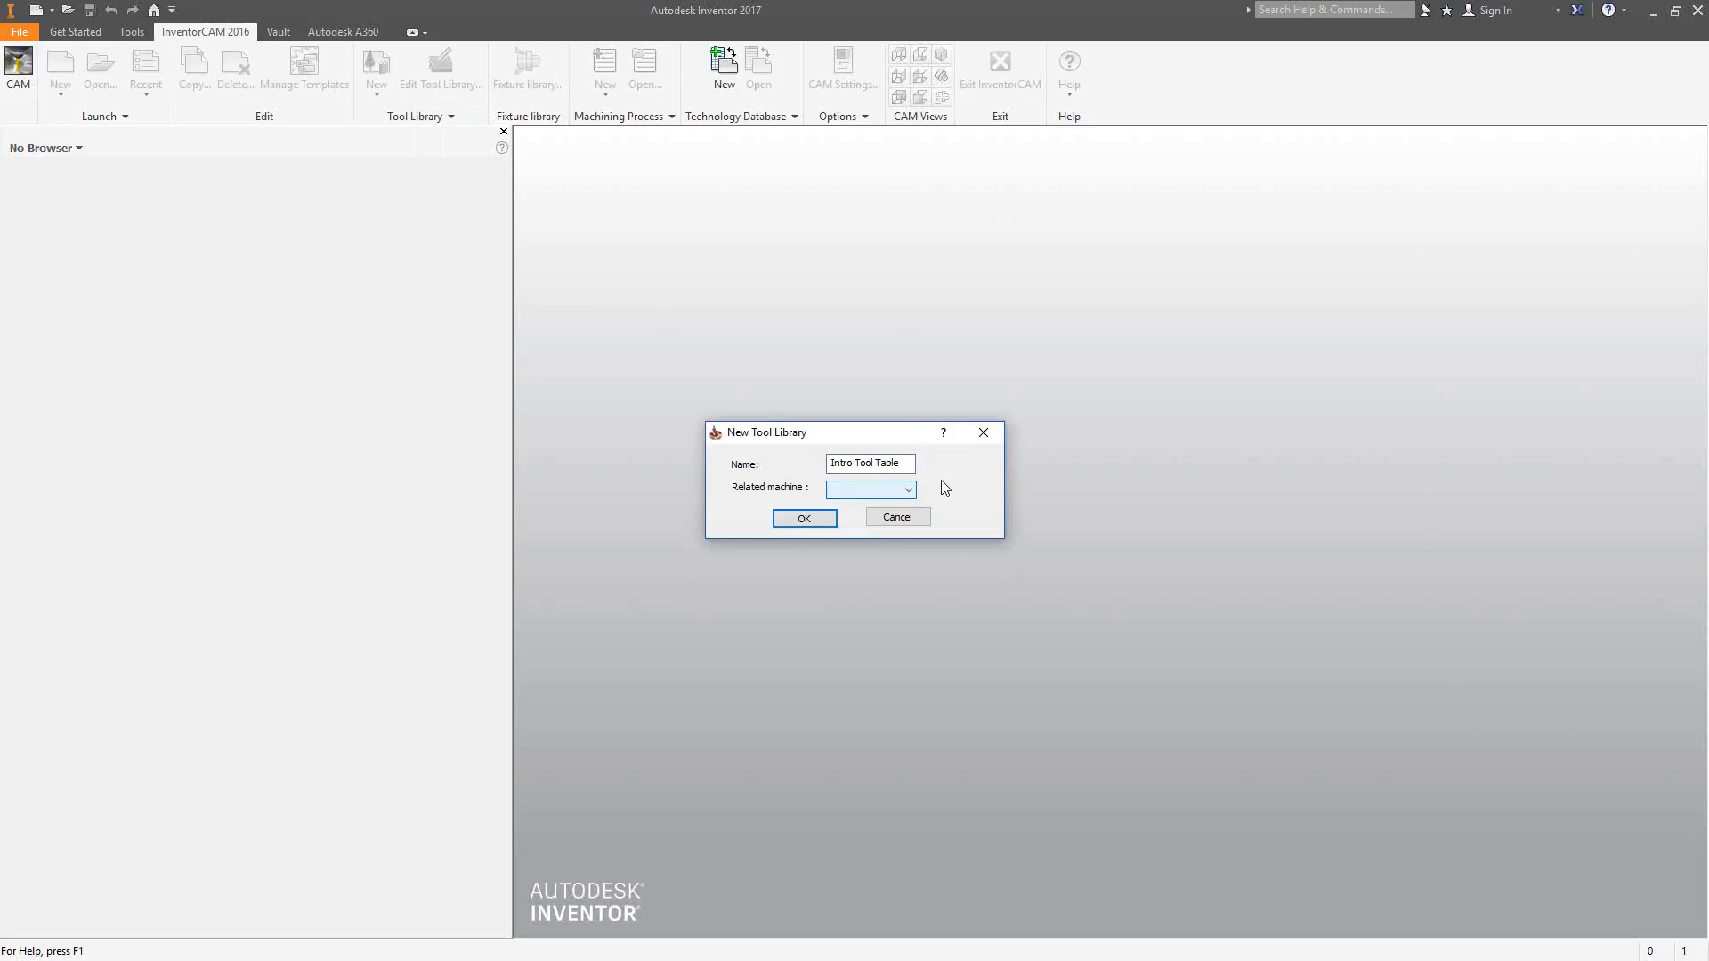
{"action": "left_click", "coordinate": [798, 520]}
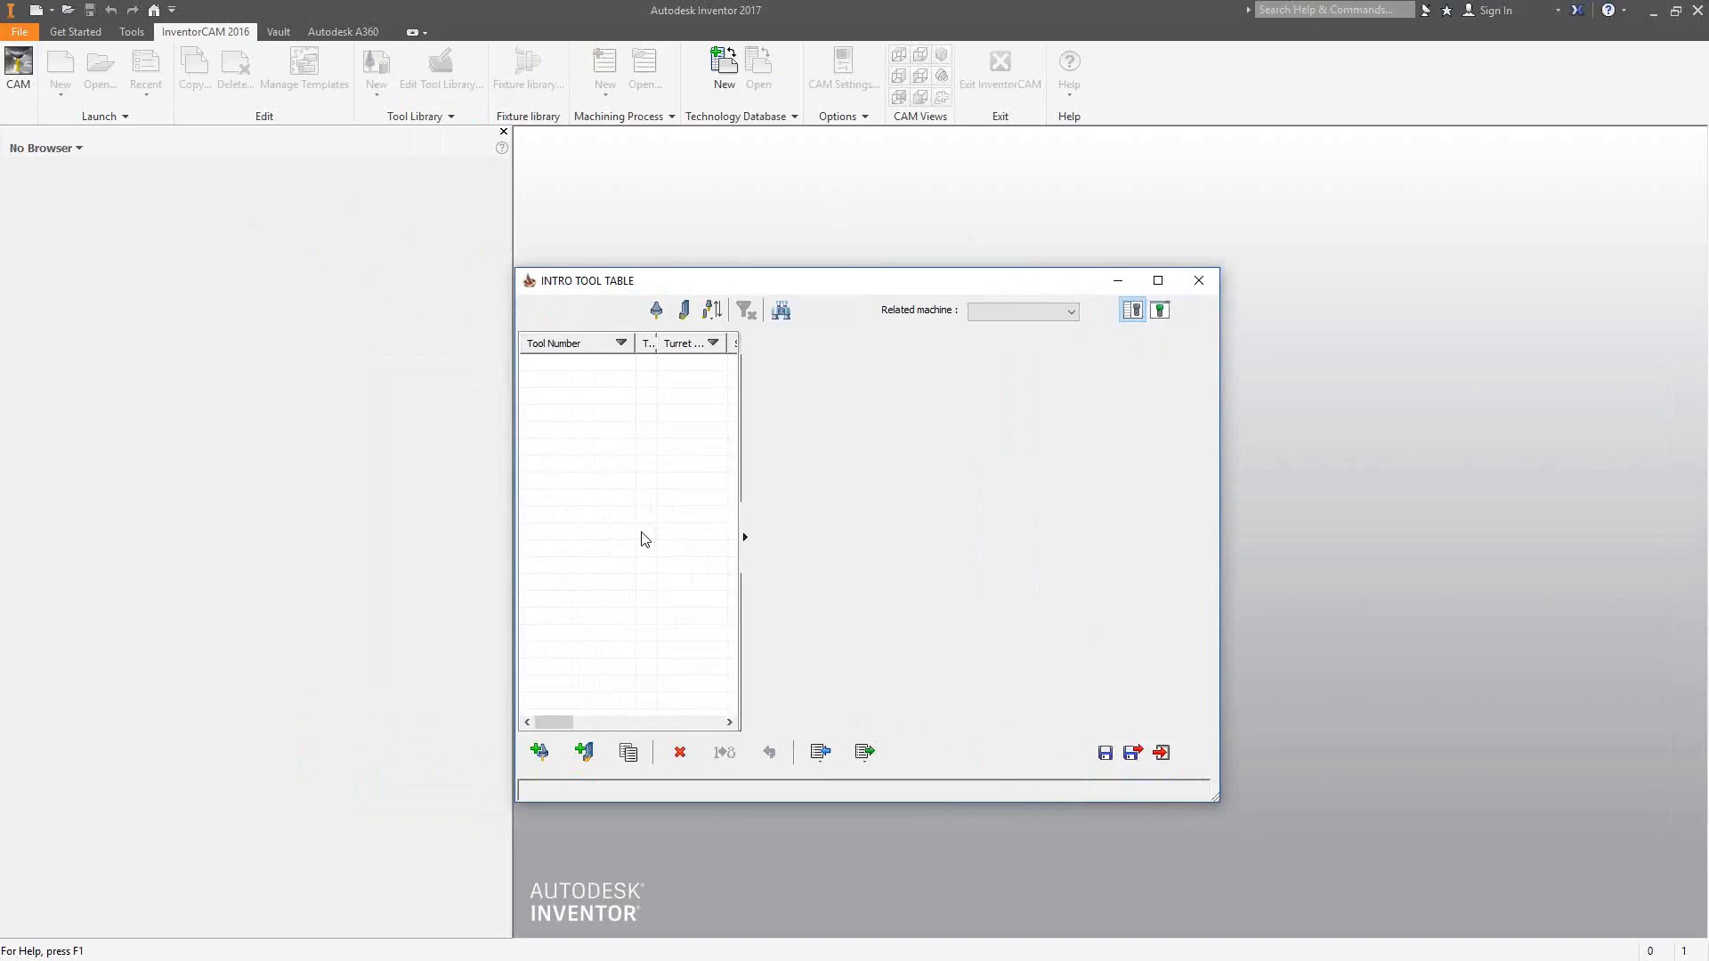
Step: Add an END MILL milling tool to the tool table
{"action": "left_click", "coordinate": [538, 753]}
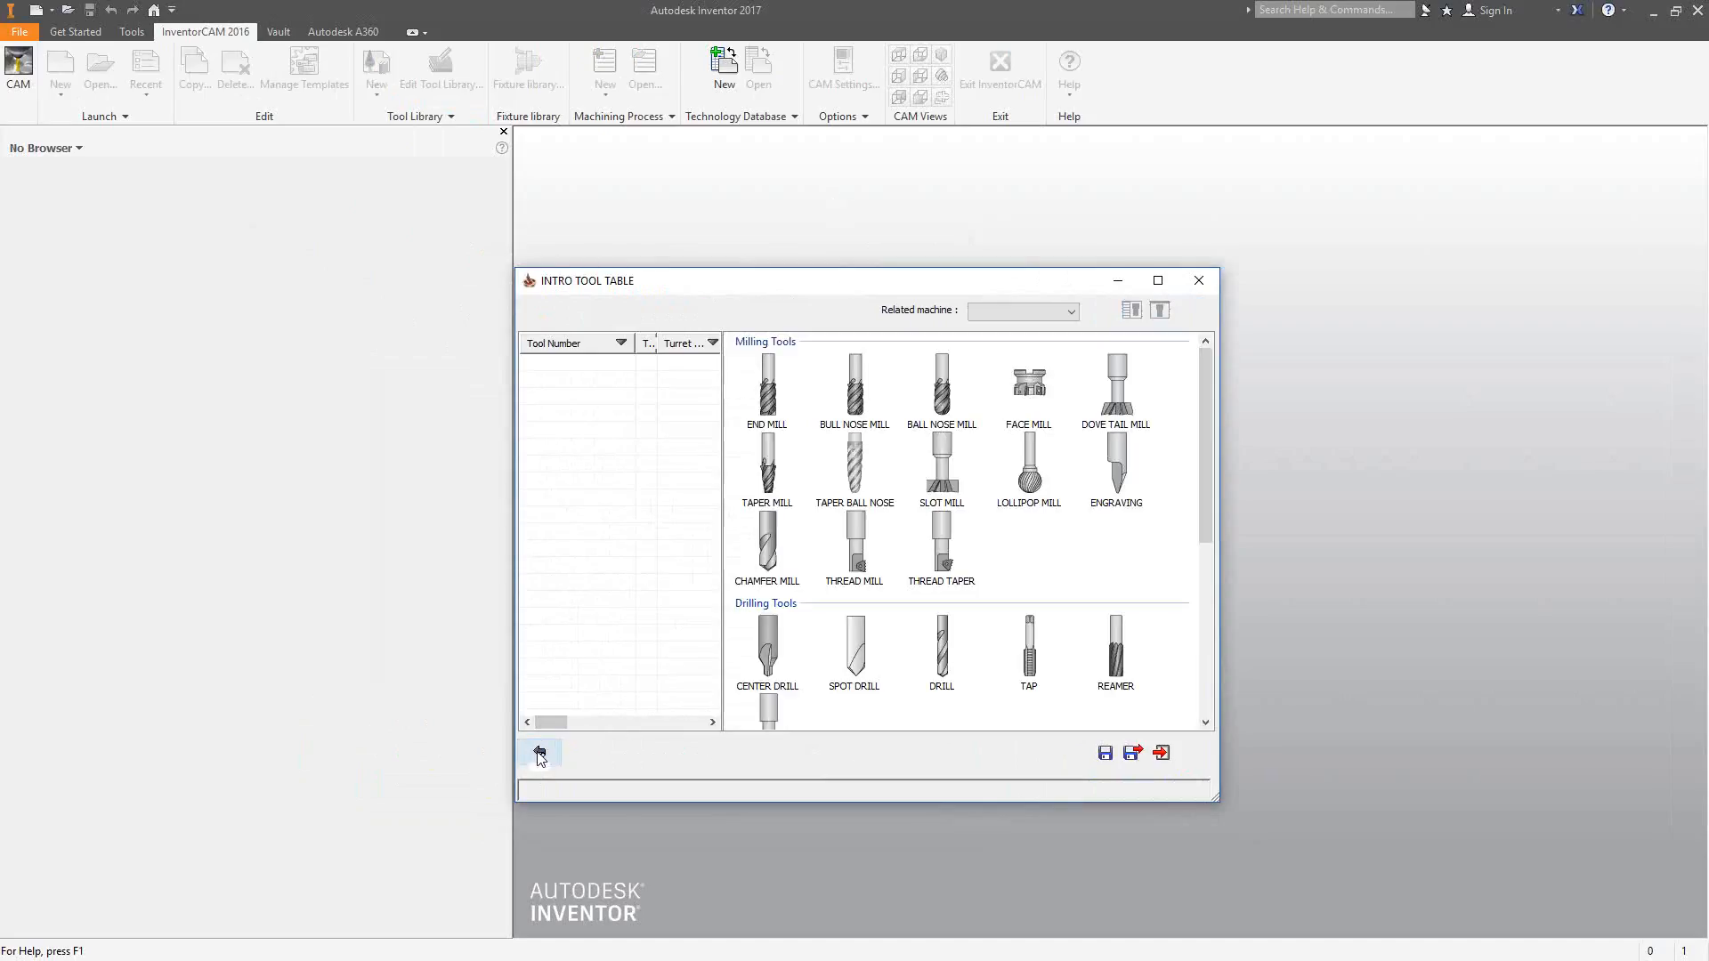
{"action": "left_click_drag", "start_coordinate": [1212, 424], "coordinate": [1200, 391]}
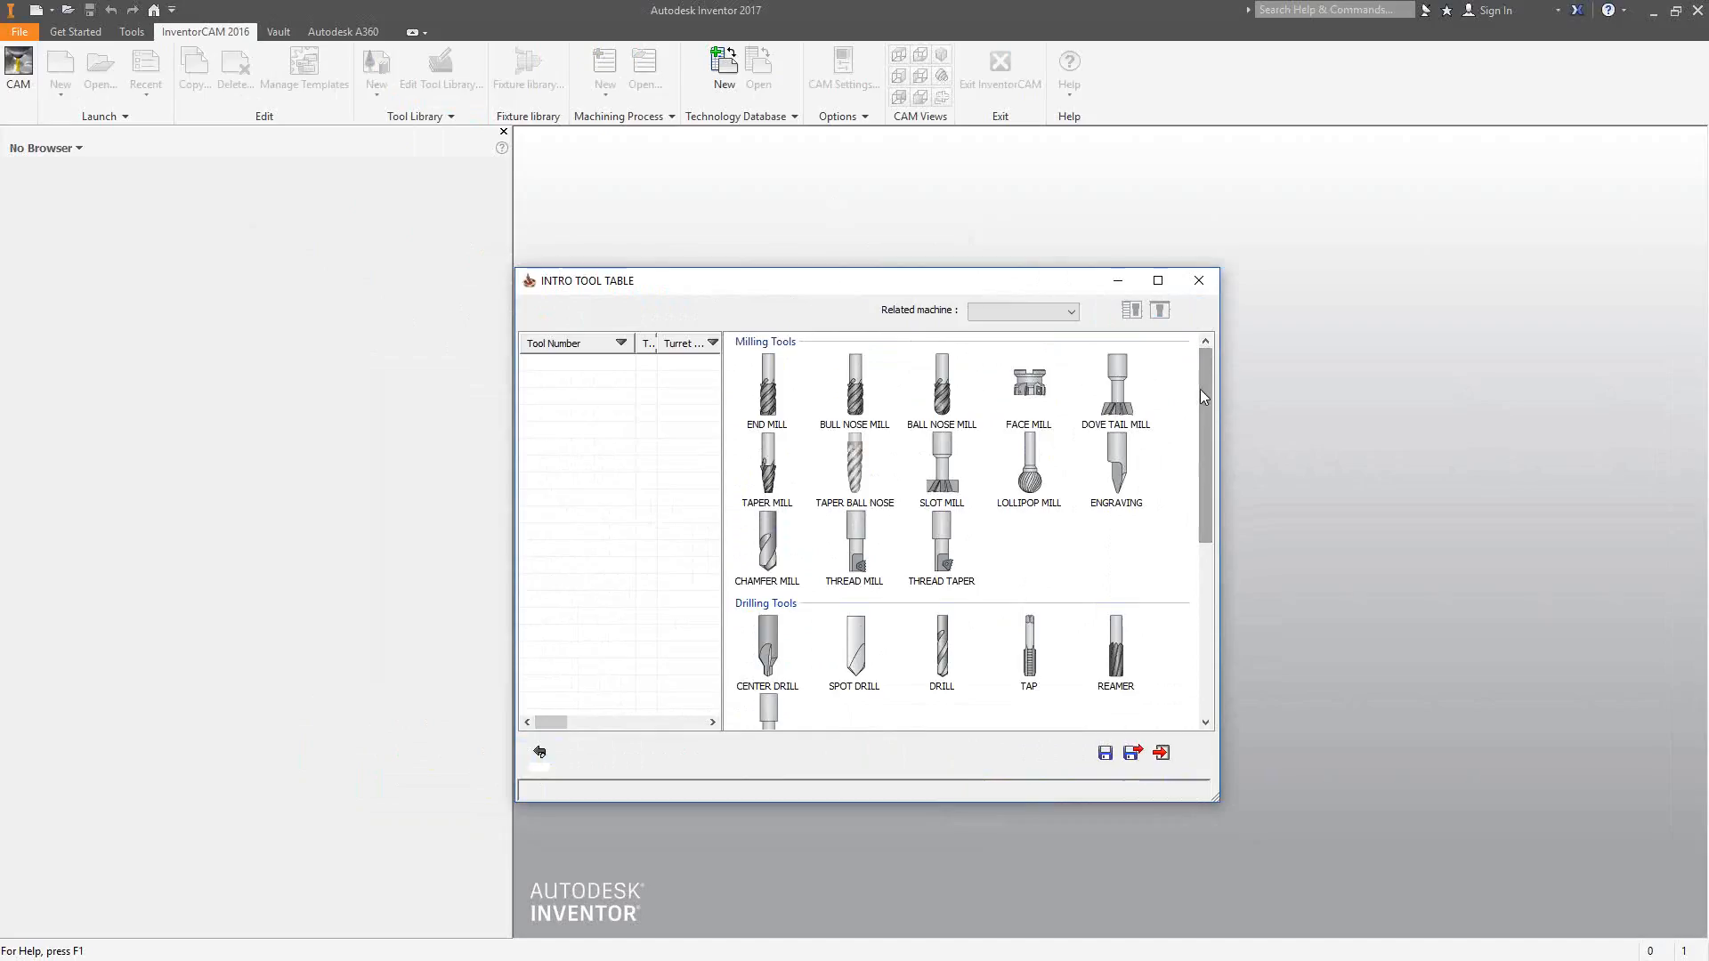
{"action": "left_click", "coordinate": [766, 386]}
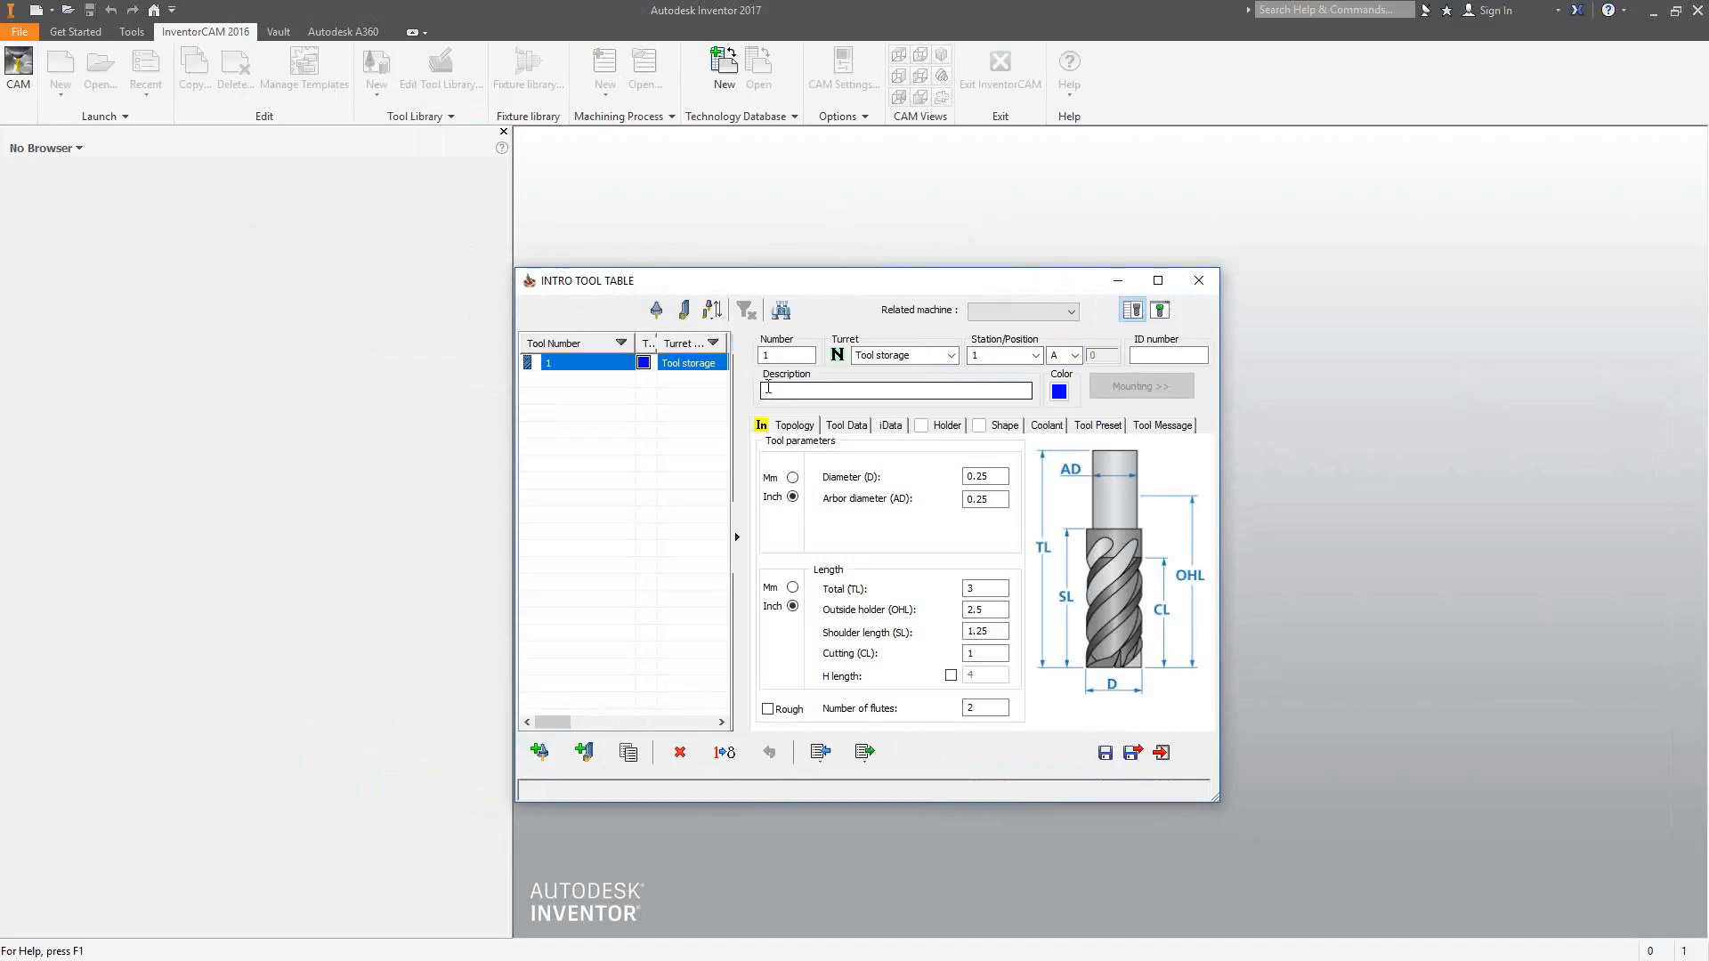
Step: Examine the end mill's diameter and length parameters, feed and spin data, iData settings and available holders
{"action": "left_click", "coordinate": [985, 477]}
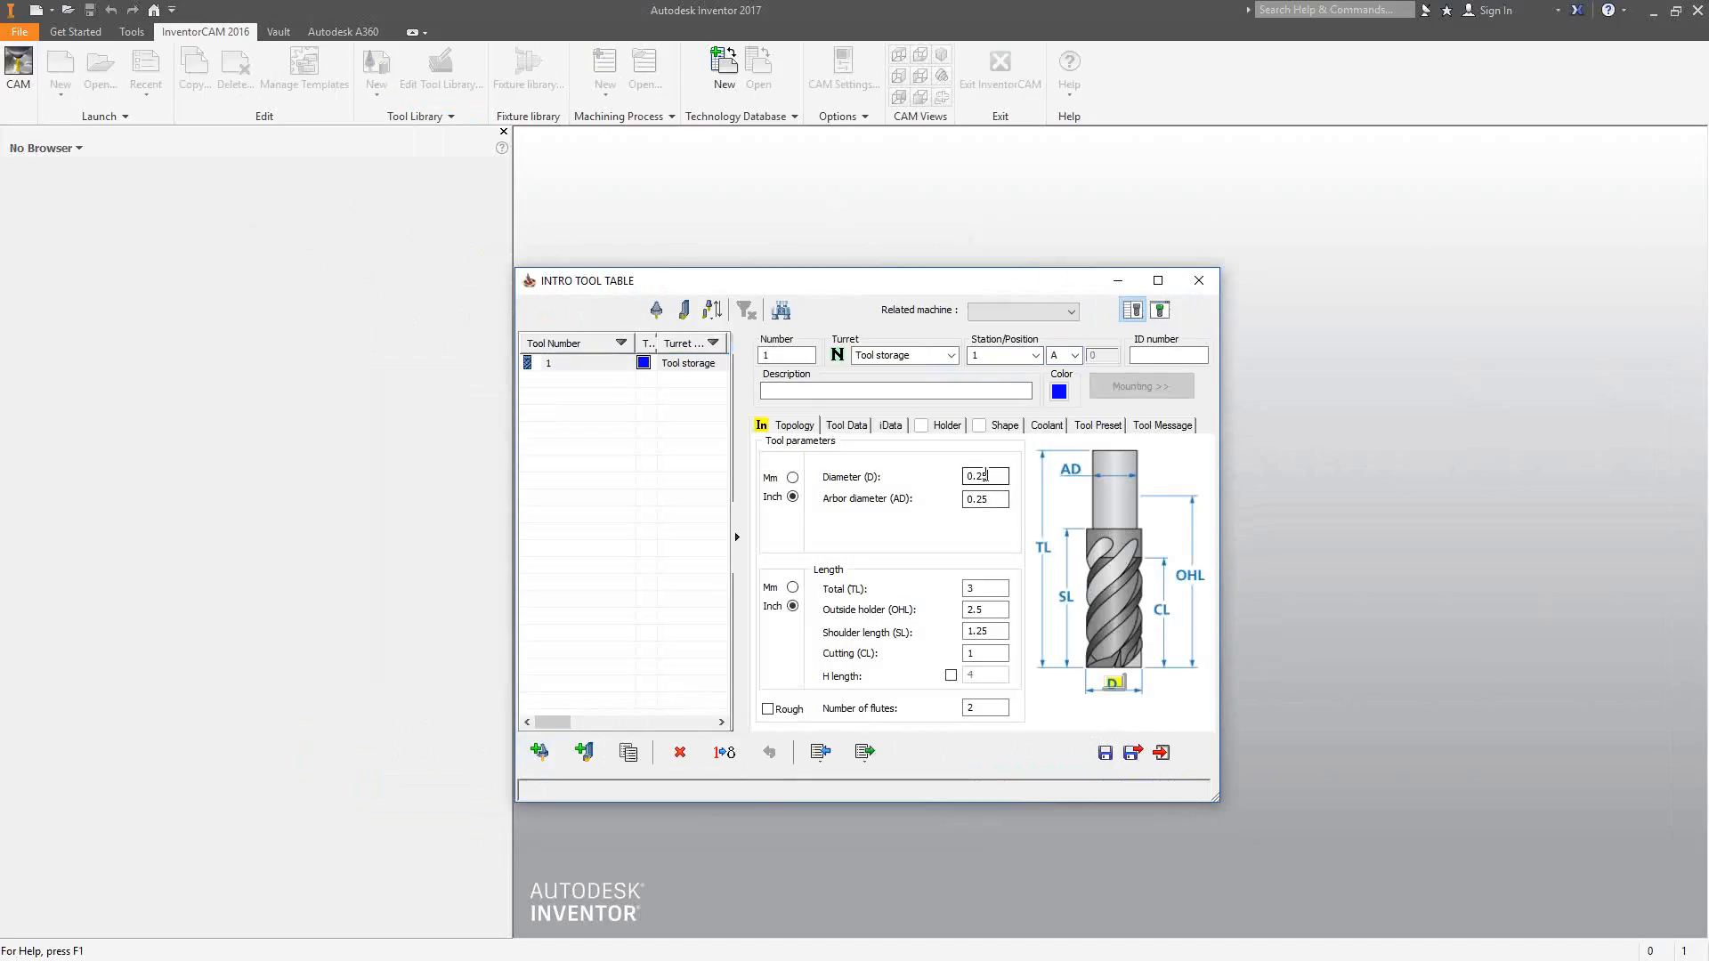
{"action": "key", "text": "Tab"}
{"action": "key", "text": "Tab"}
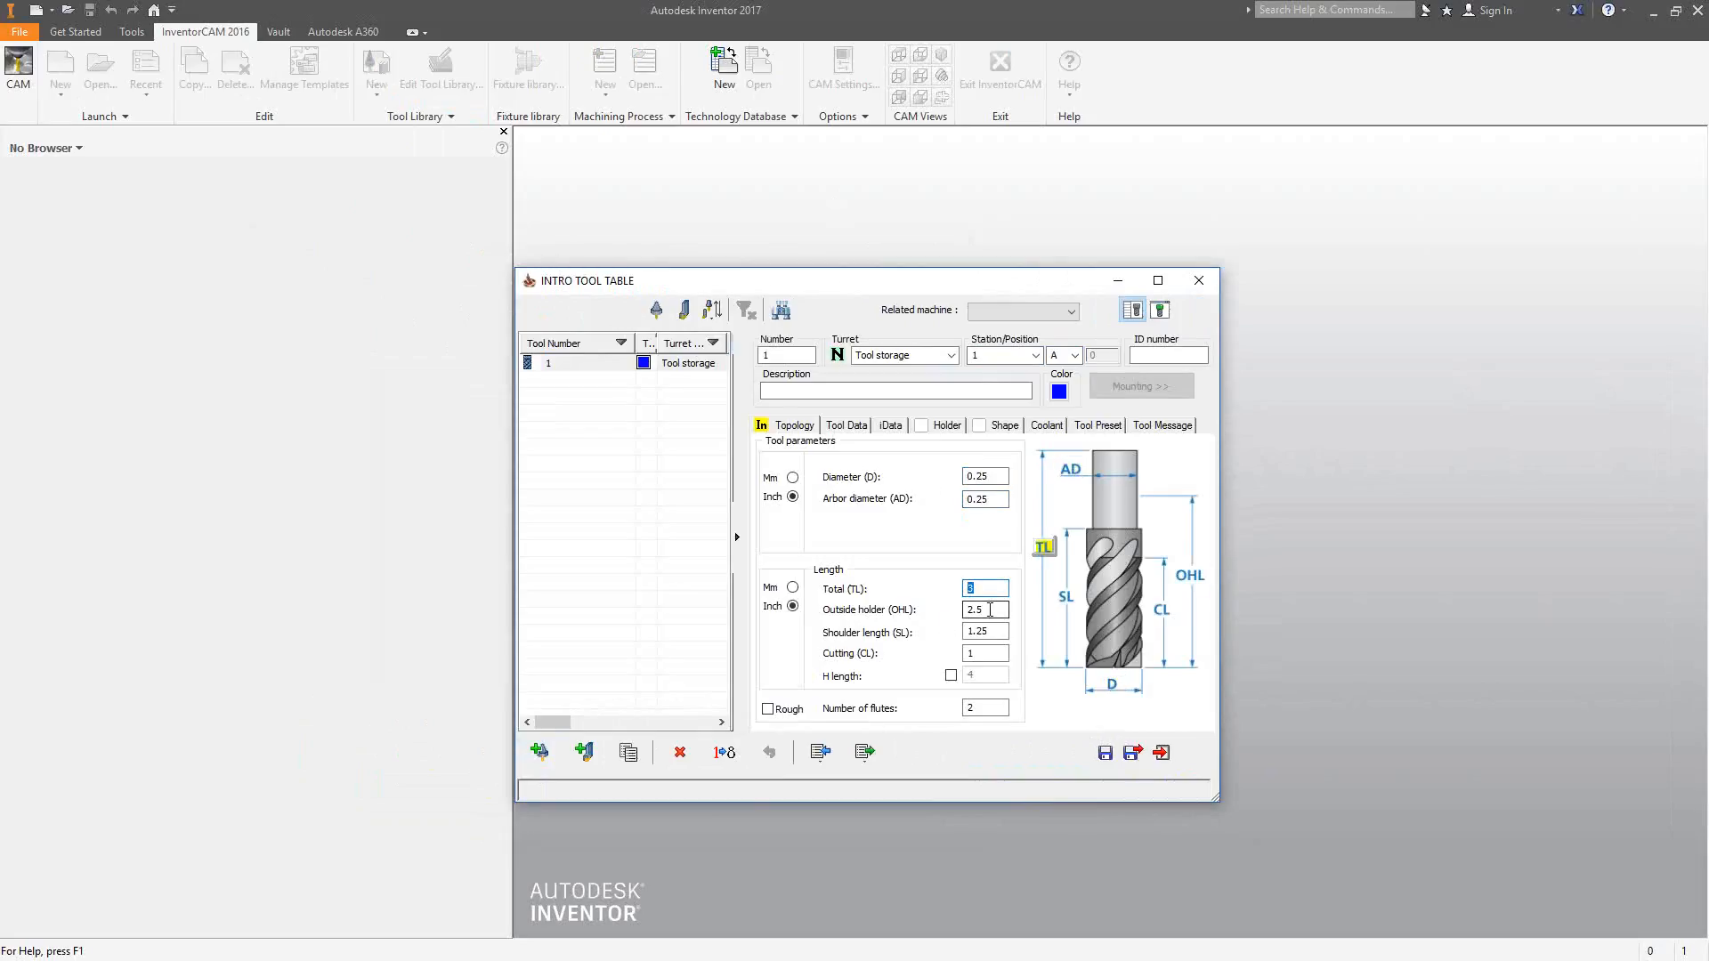
{"action": "key", "text": "Tab"}
{"action": "key", "text": "Tab"}
{"action": "key", "text": "Tab"}
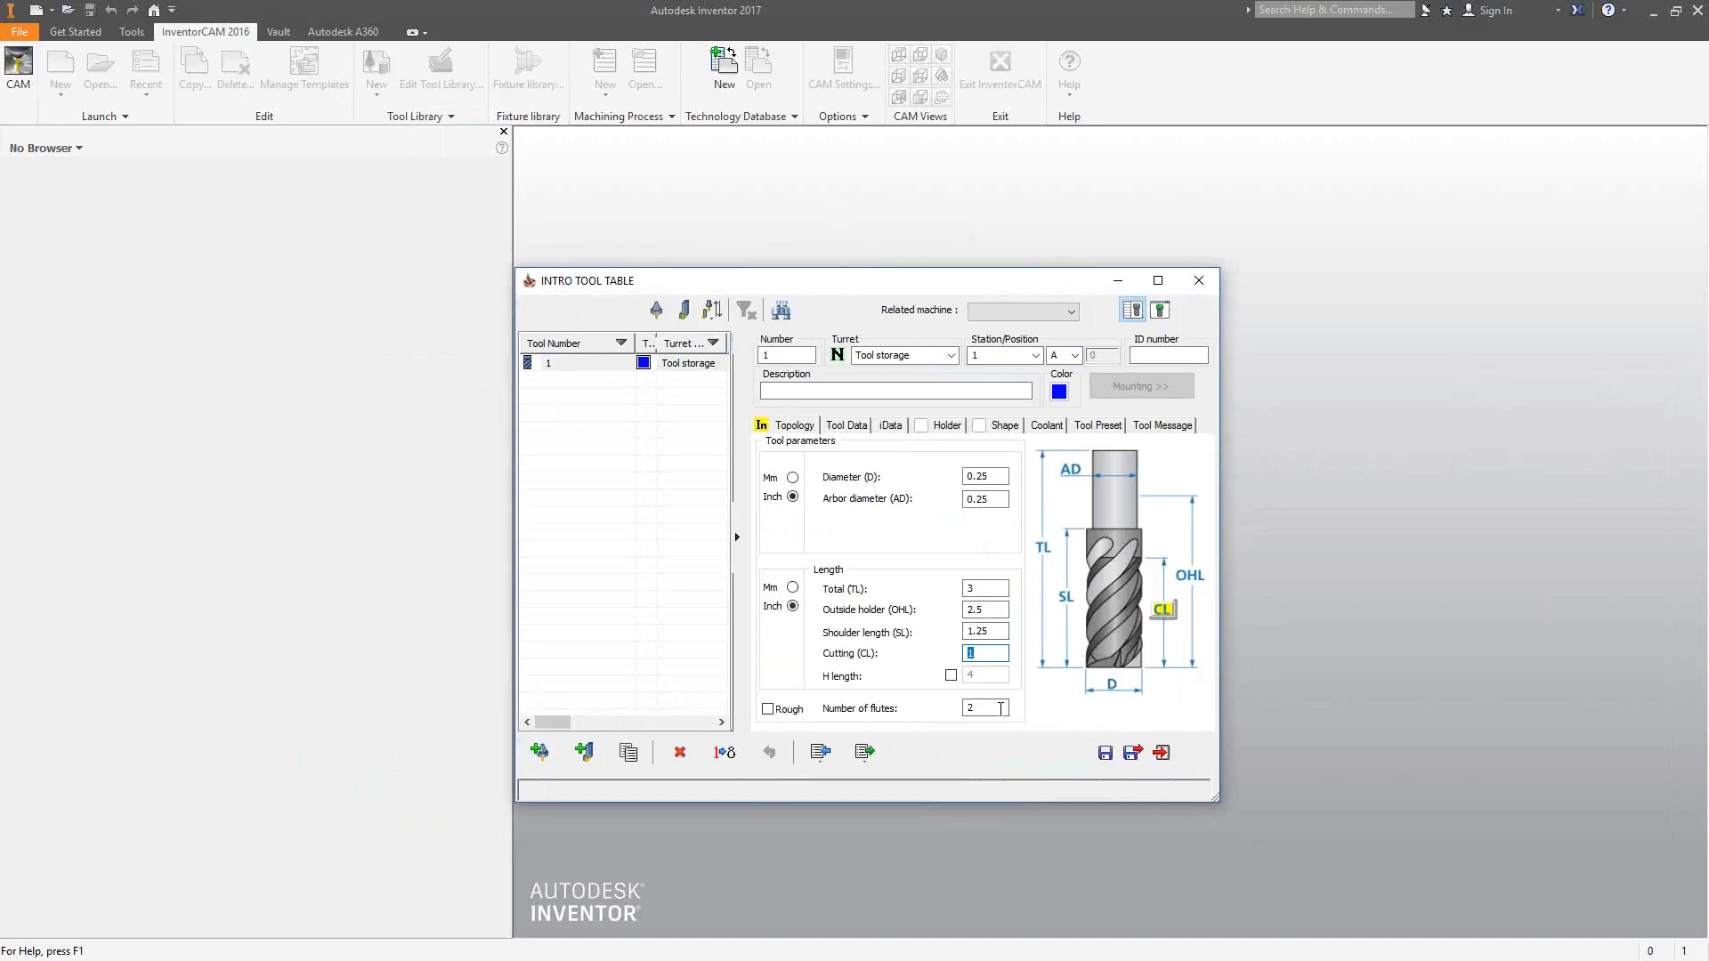
{"action": "left_click", "coordinate": [846, 426]}
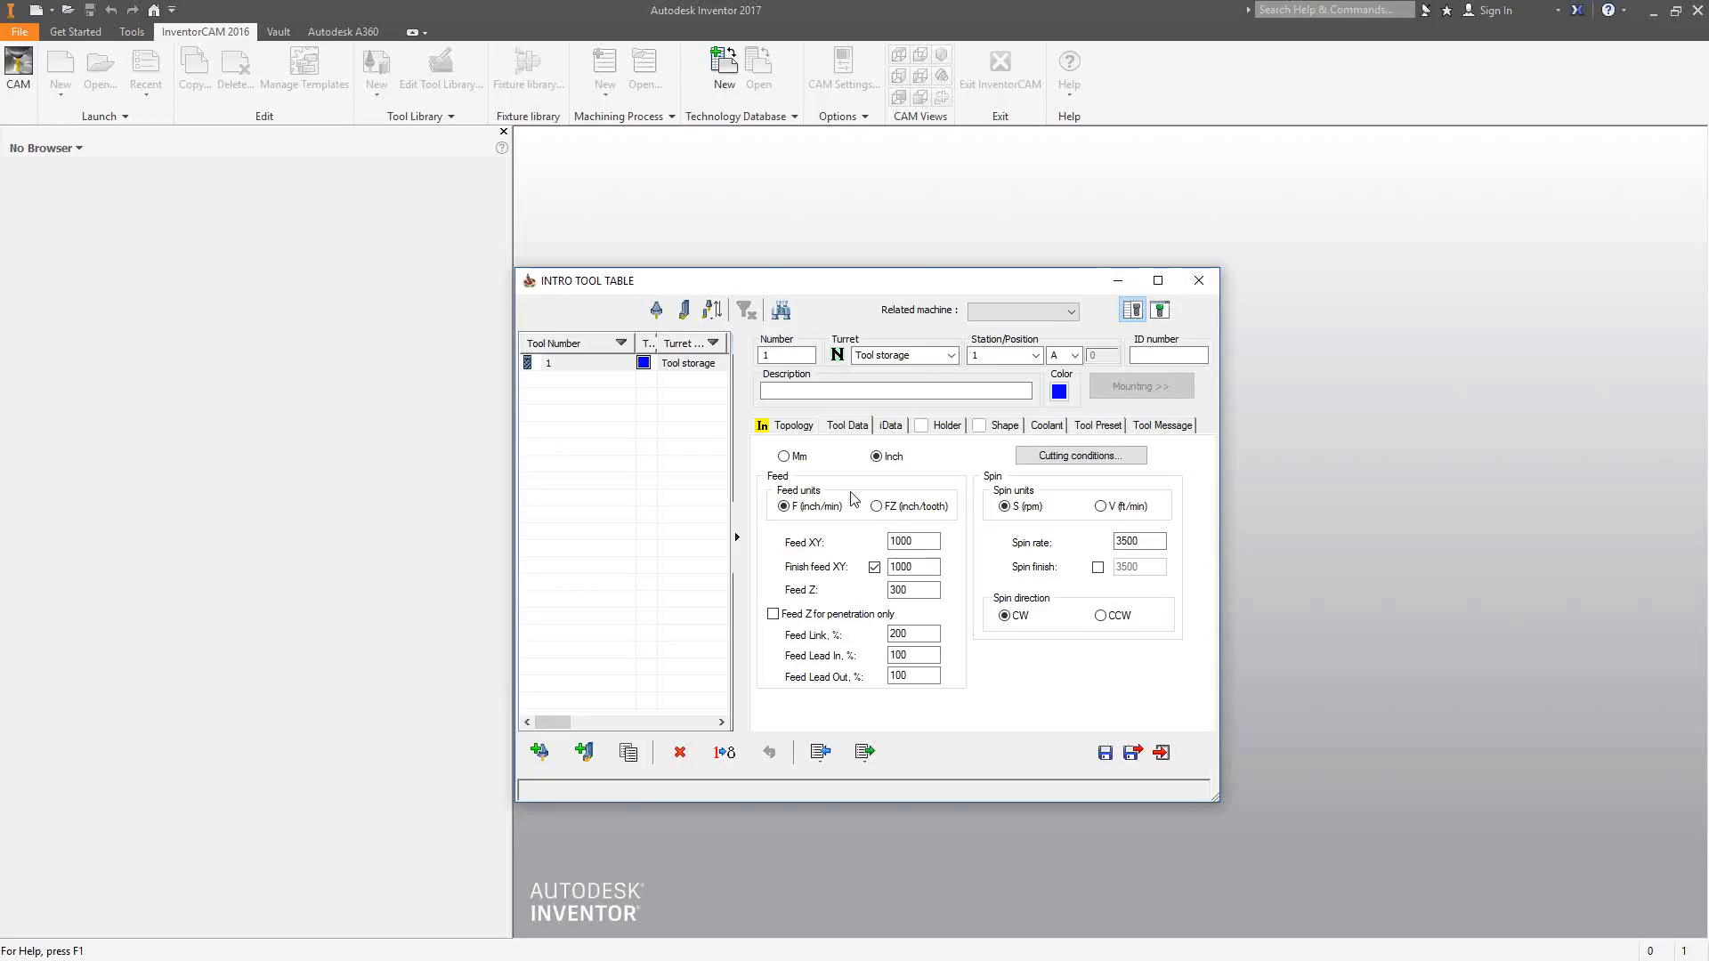
{"action": "left_click", "coordinate": [890, 427]}
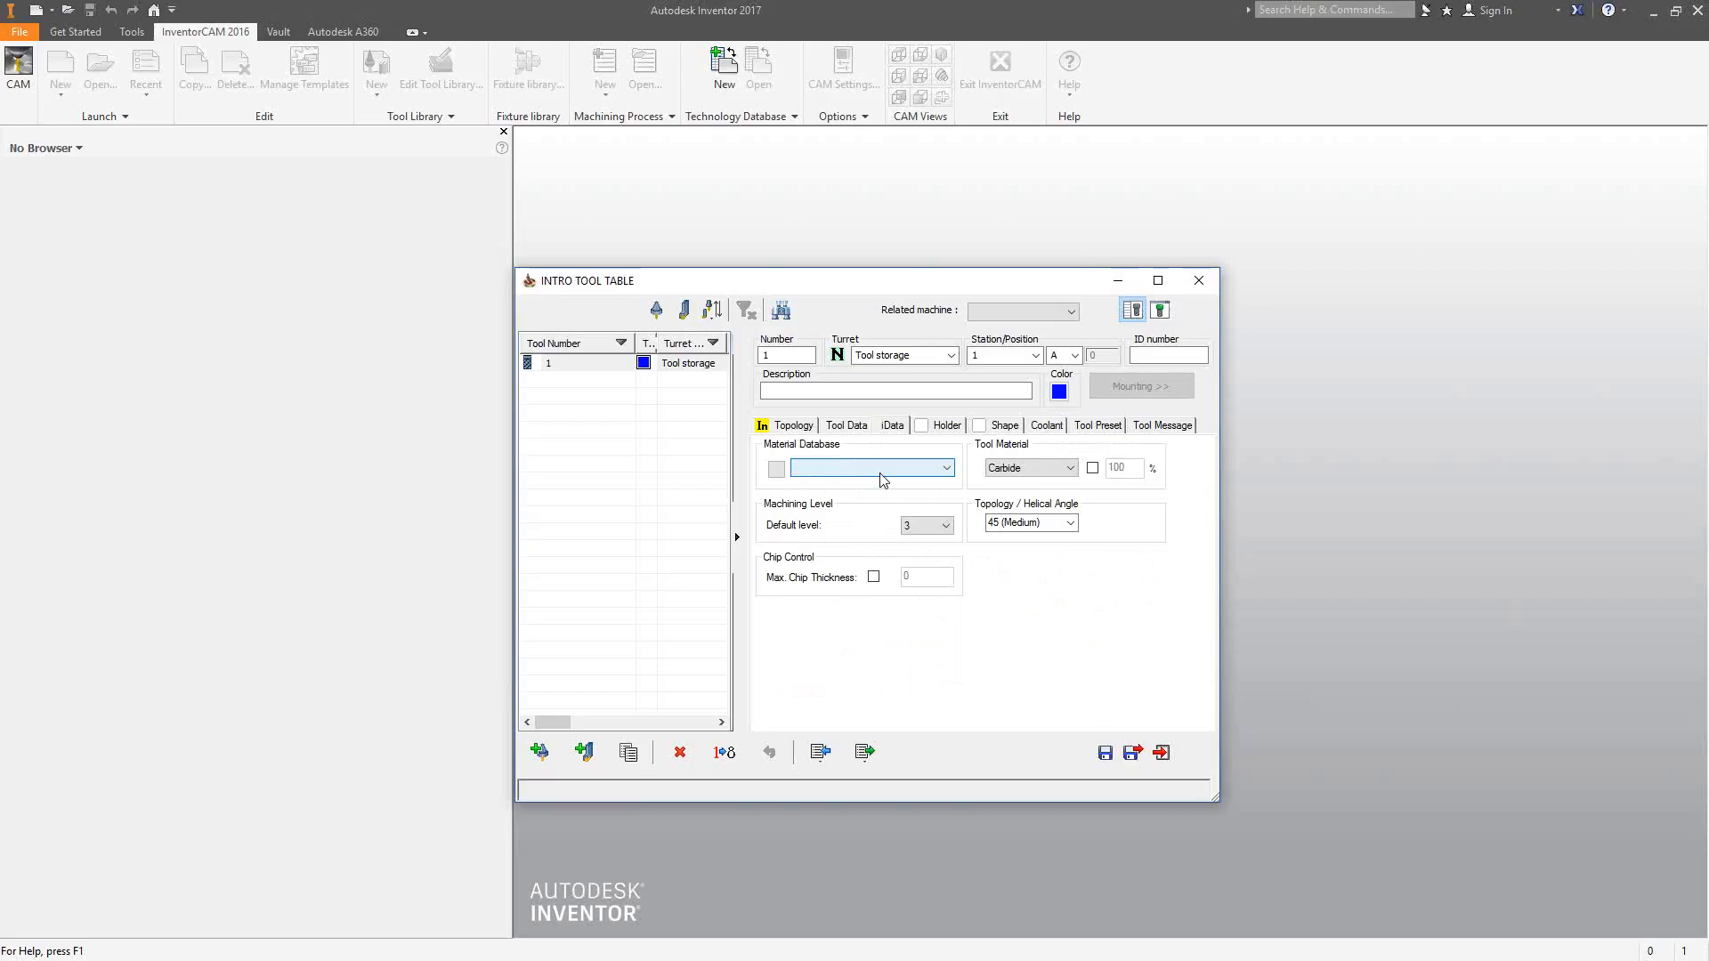
{"action": "left_click", "coordinate": [946, 427]}
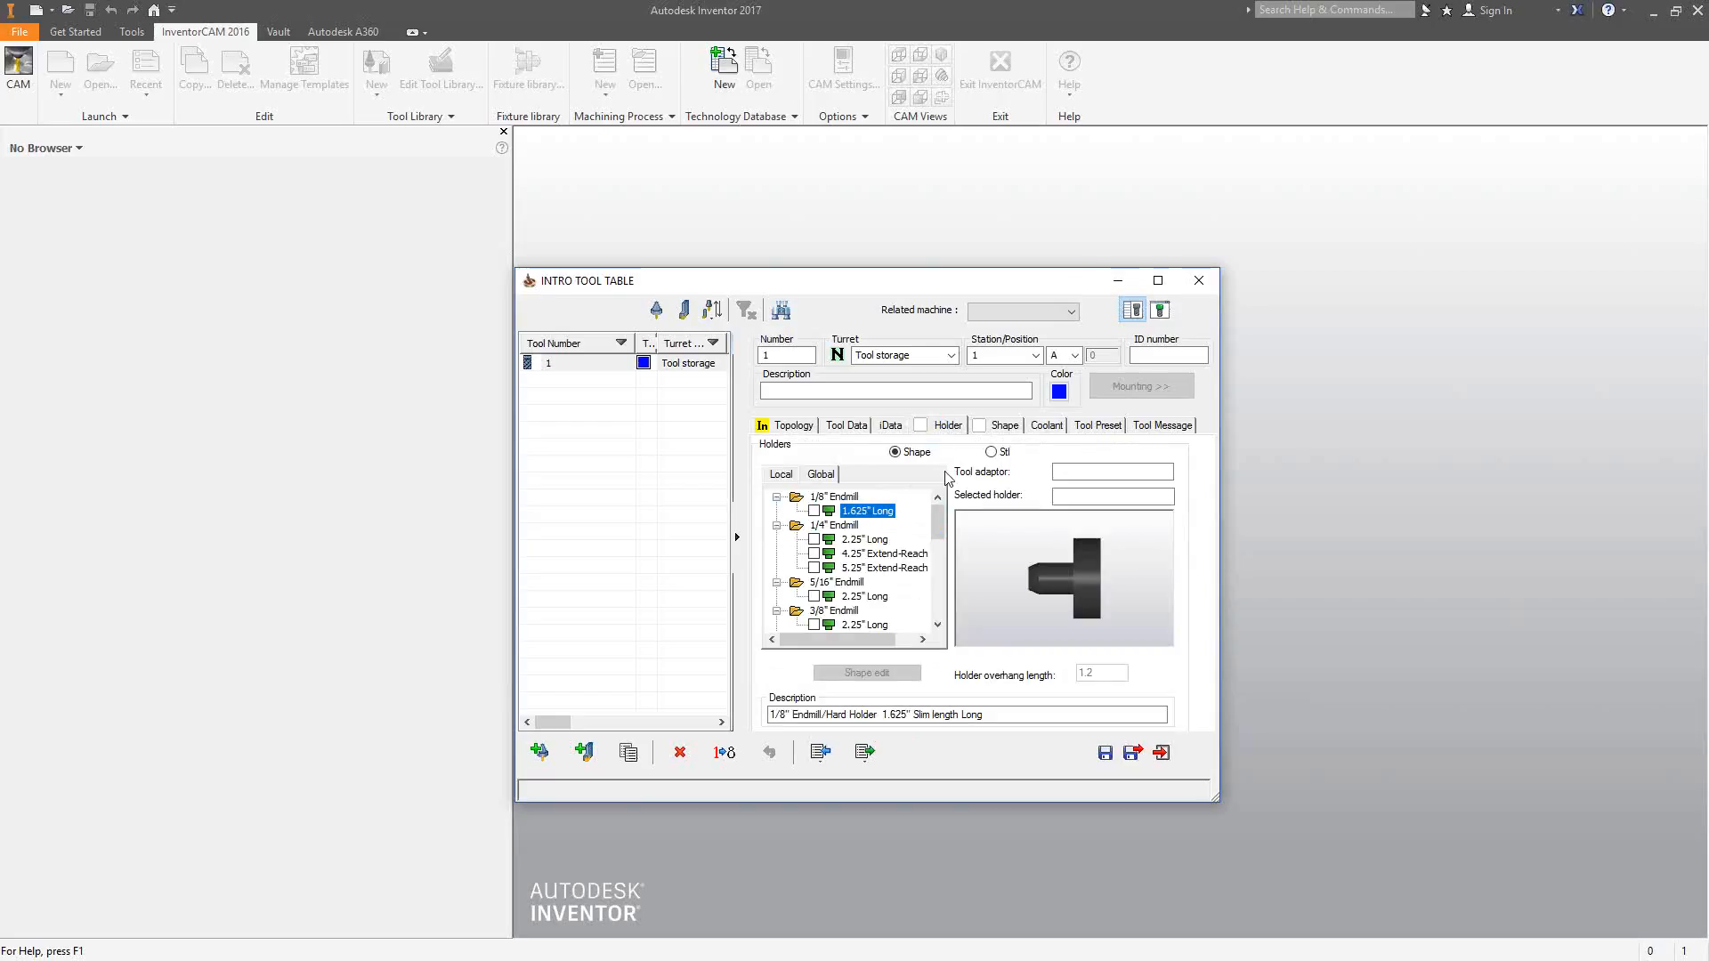
{"action": "mouse_move", "coordinate": [938, 521]}
{"action": "left_mouse_down"}
{"action": "mouse_move", "coordinate": [940, 568]}
{"action": "mouse_move", "coordinate": [940, 514]}
{"action": "left_mouse_up"}
{"action": "left_click", "coordinate": [788, 427]}
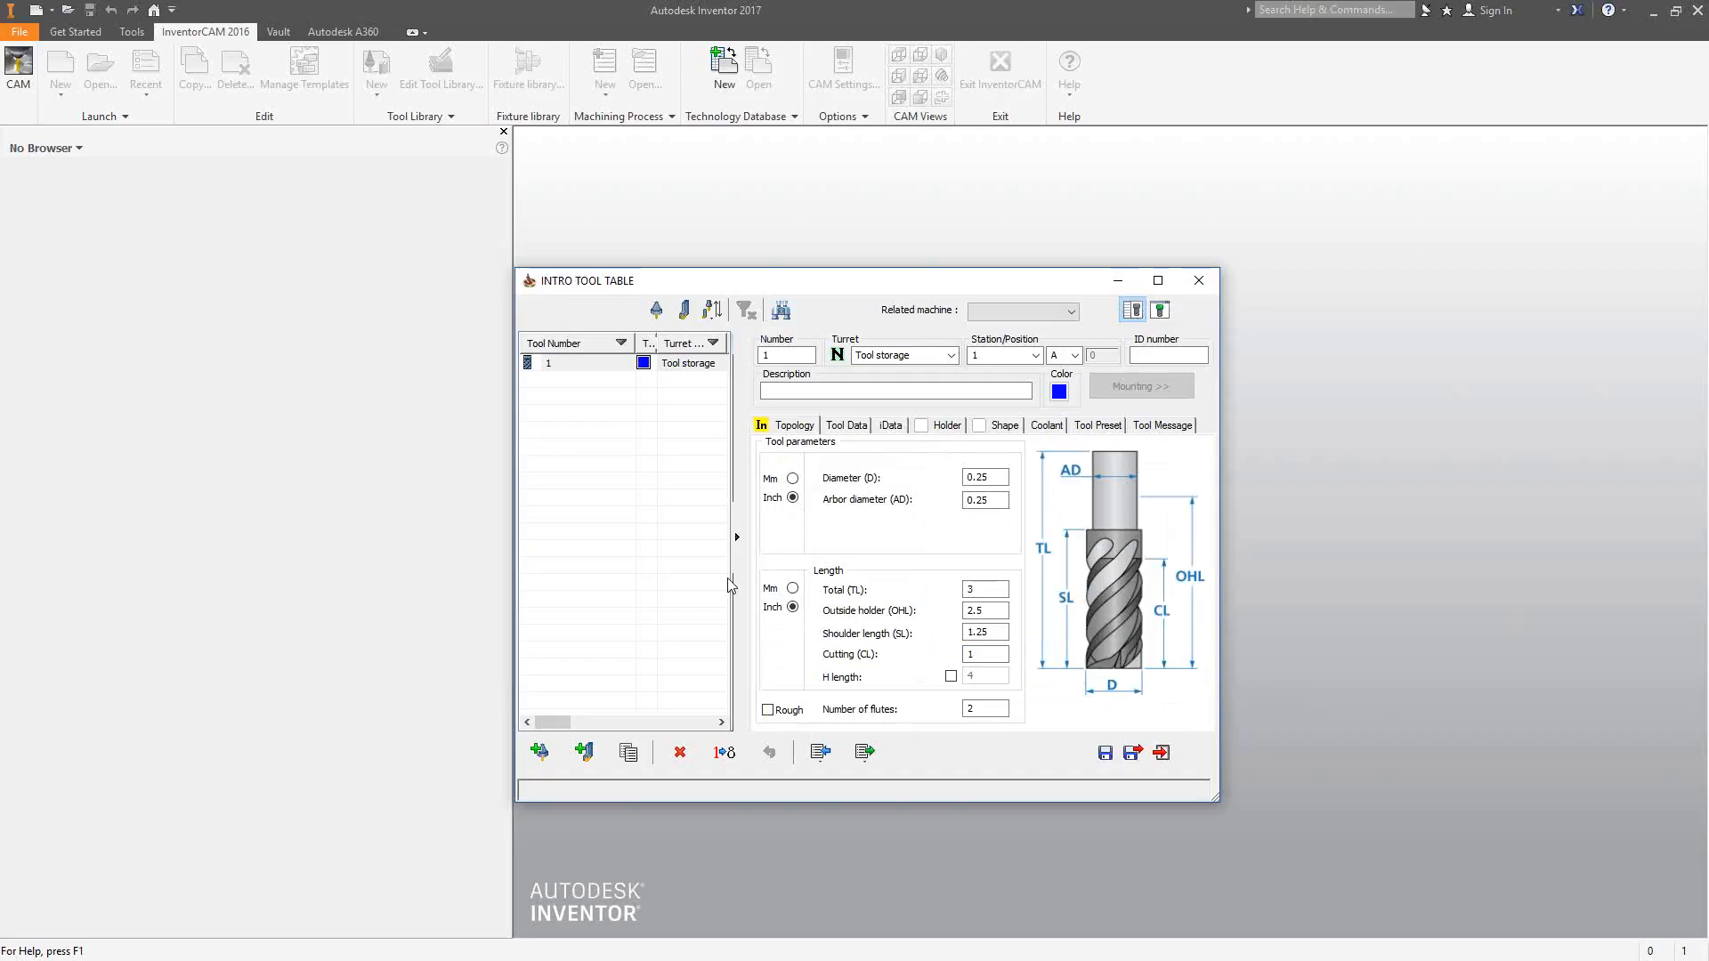
Step: Add a composite external turning tool to the tool table
{"action": "left_click", "coordinate": [586, 755]}
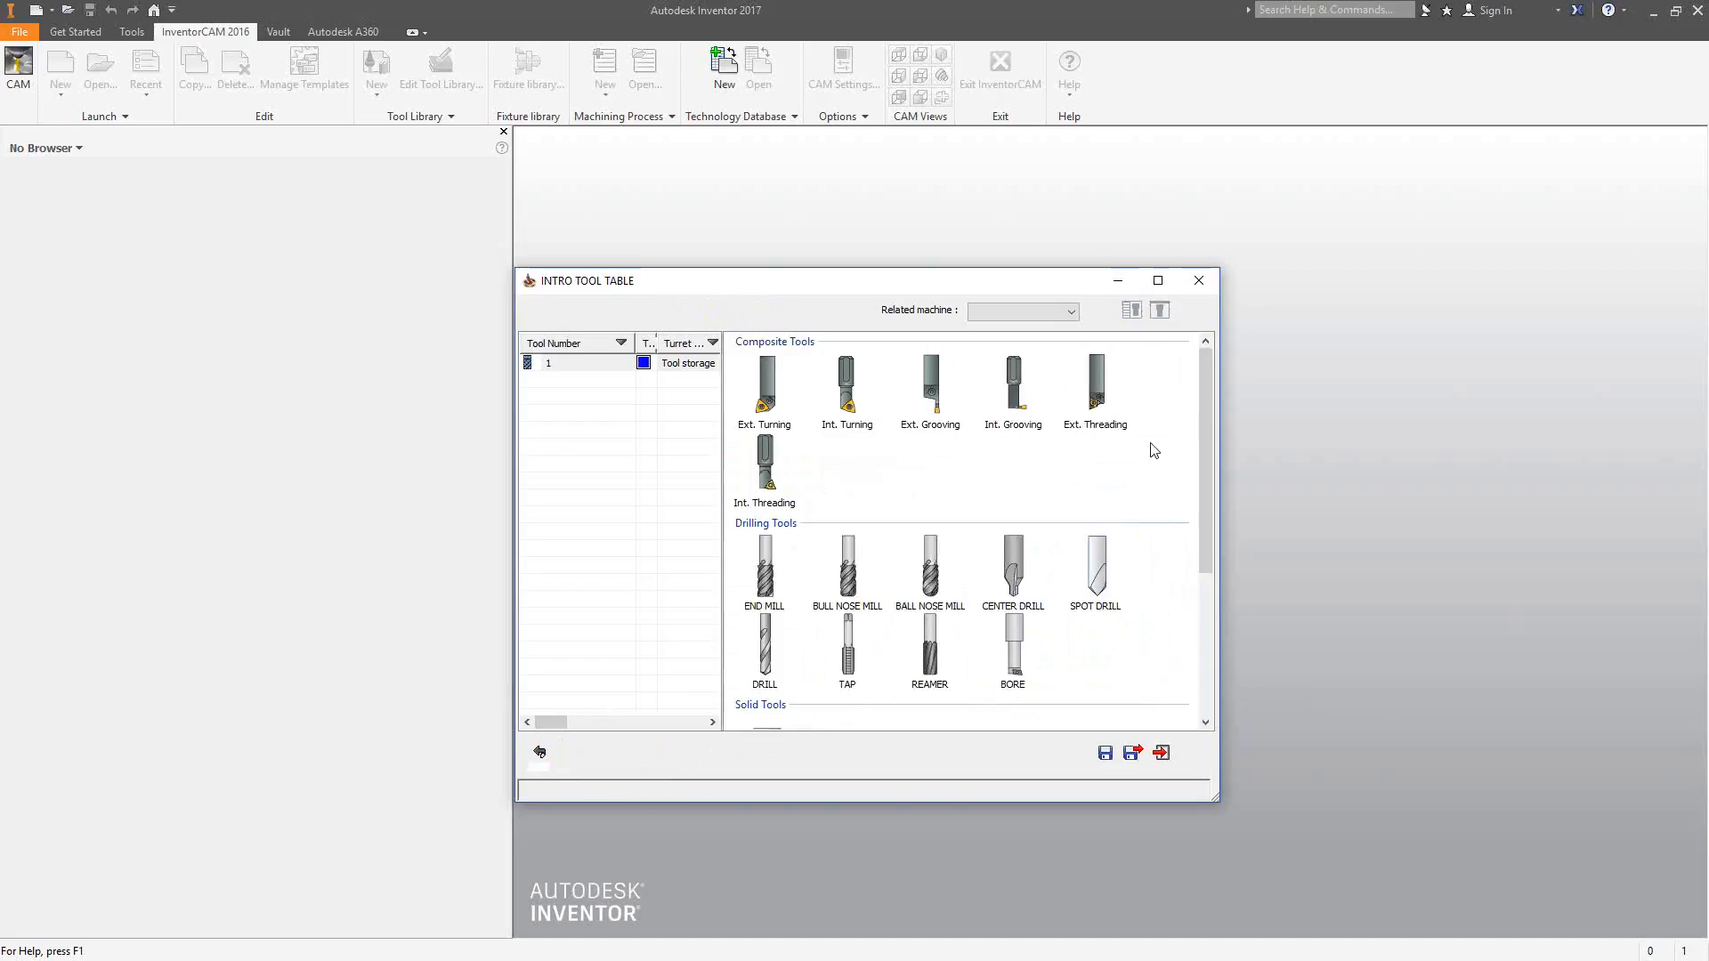
{"action": "scroll", "coordinate": [1209, 404], "scroll_direction": "down", "scroll_amount": 3}
{"action": "left_click_drag", "start_coordinate": [1205, 503], "coordinate": [1207, 377]}
{"action": "left_click_drag", "start_coordinate": [1208, 382], "coordinate": [1177, 405]}
{"action": "left_click", "coordinate": [847, 444]}
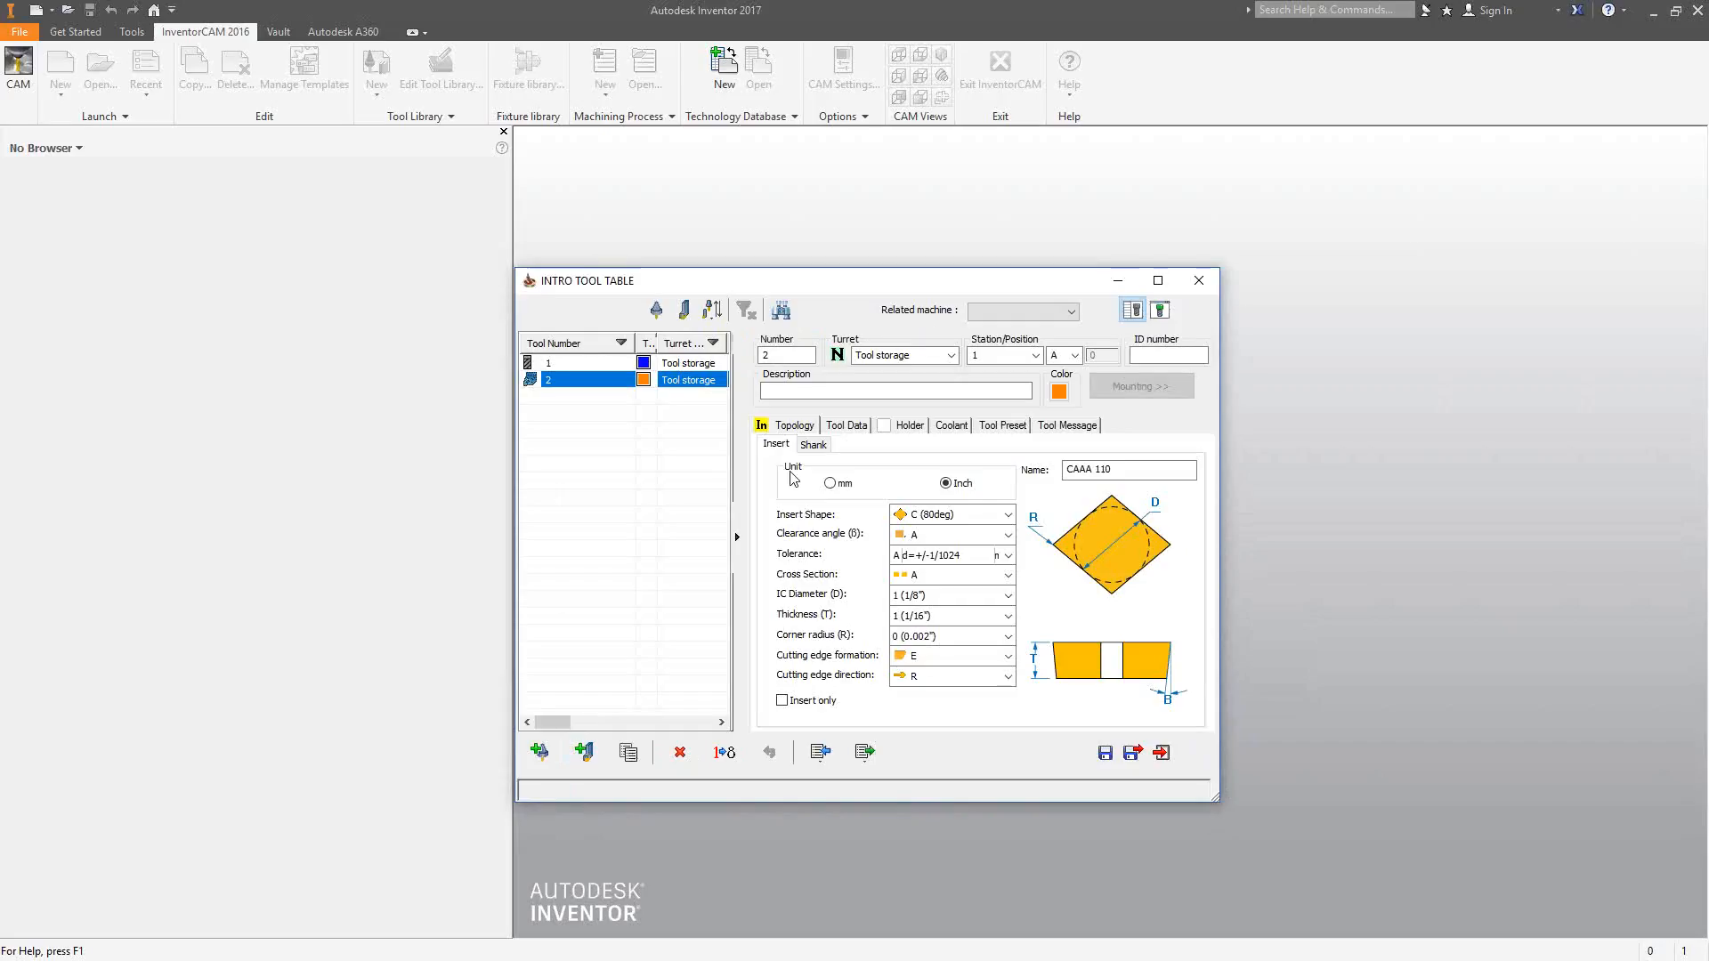
Step: Set the turning insert's clearance angle to N
{"action": "left_click", "coordinate": [813, 445]}
{"action": "left_click", "coordinate": [778, 446]}
{"action": "left_click", "coordinate": [1008, 535]}
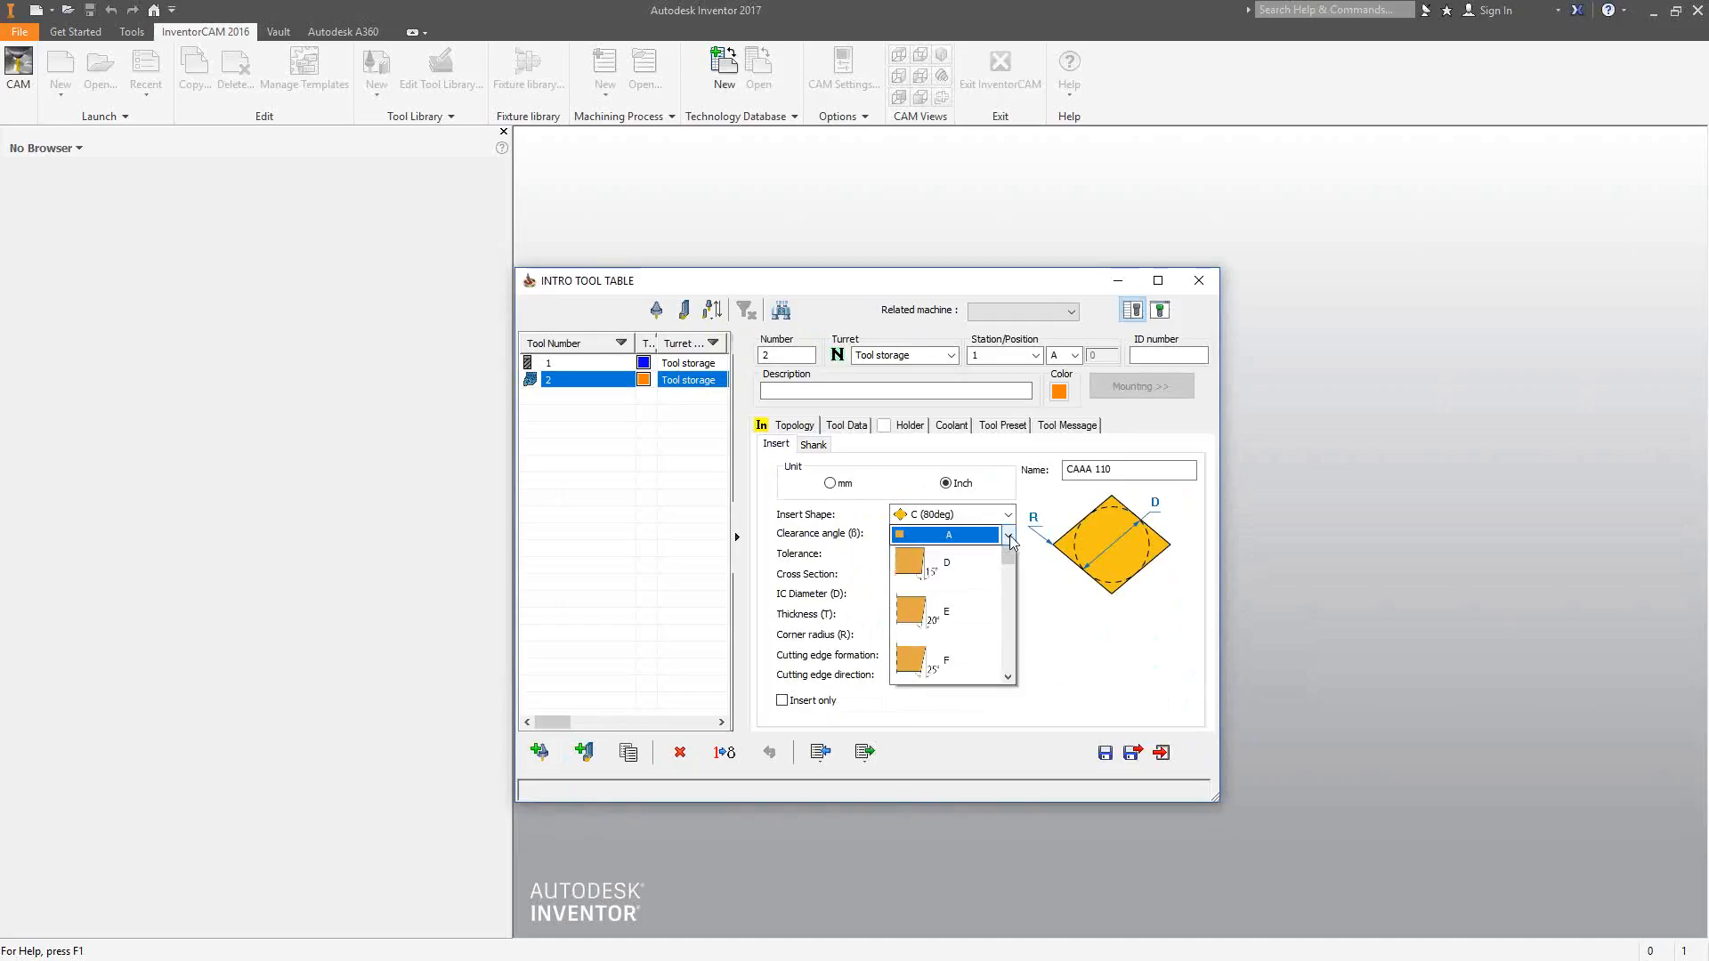
{"action": "scroll", "coordinate": [983, 756], "scroll_direction": "down", "scroll_amount": 3}
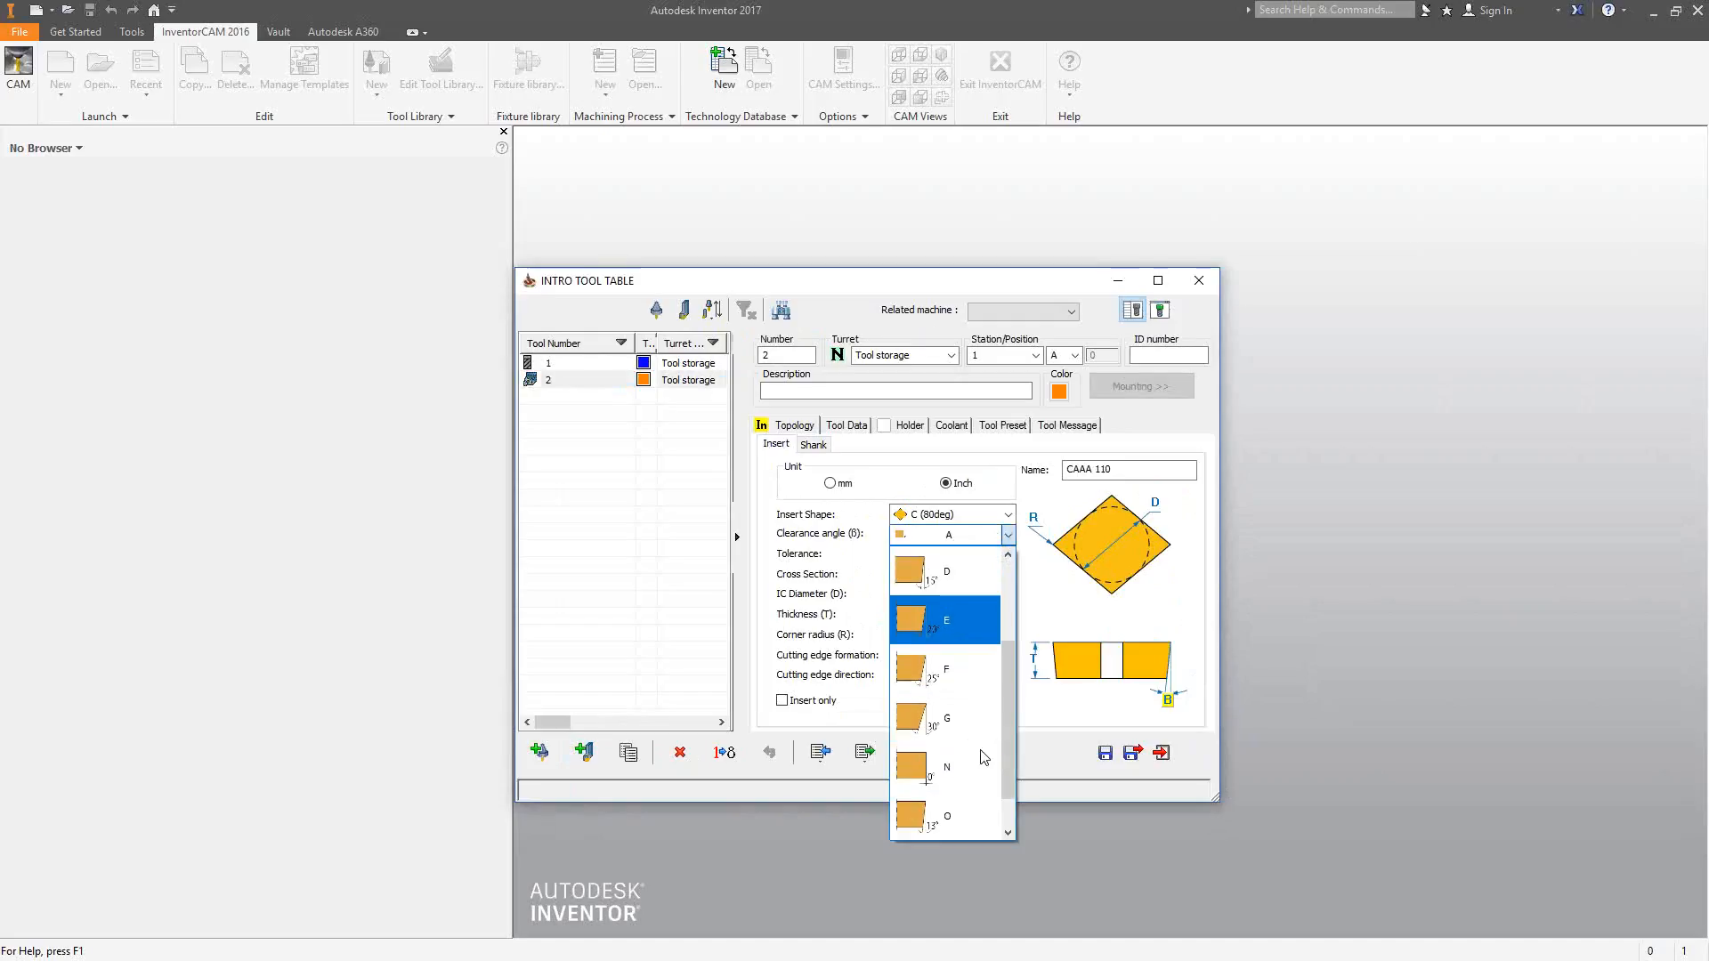
{"action": "left_click", "coordinate": [984, 758]}
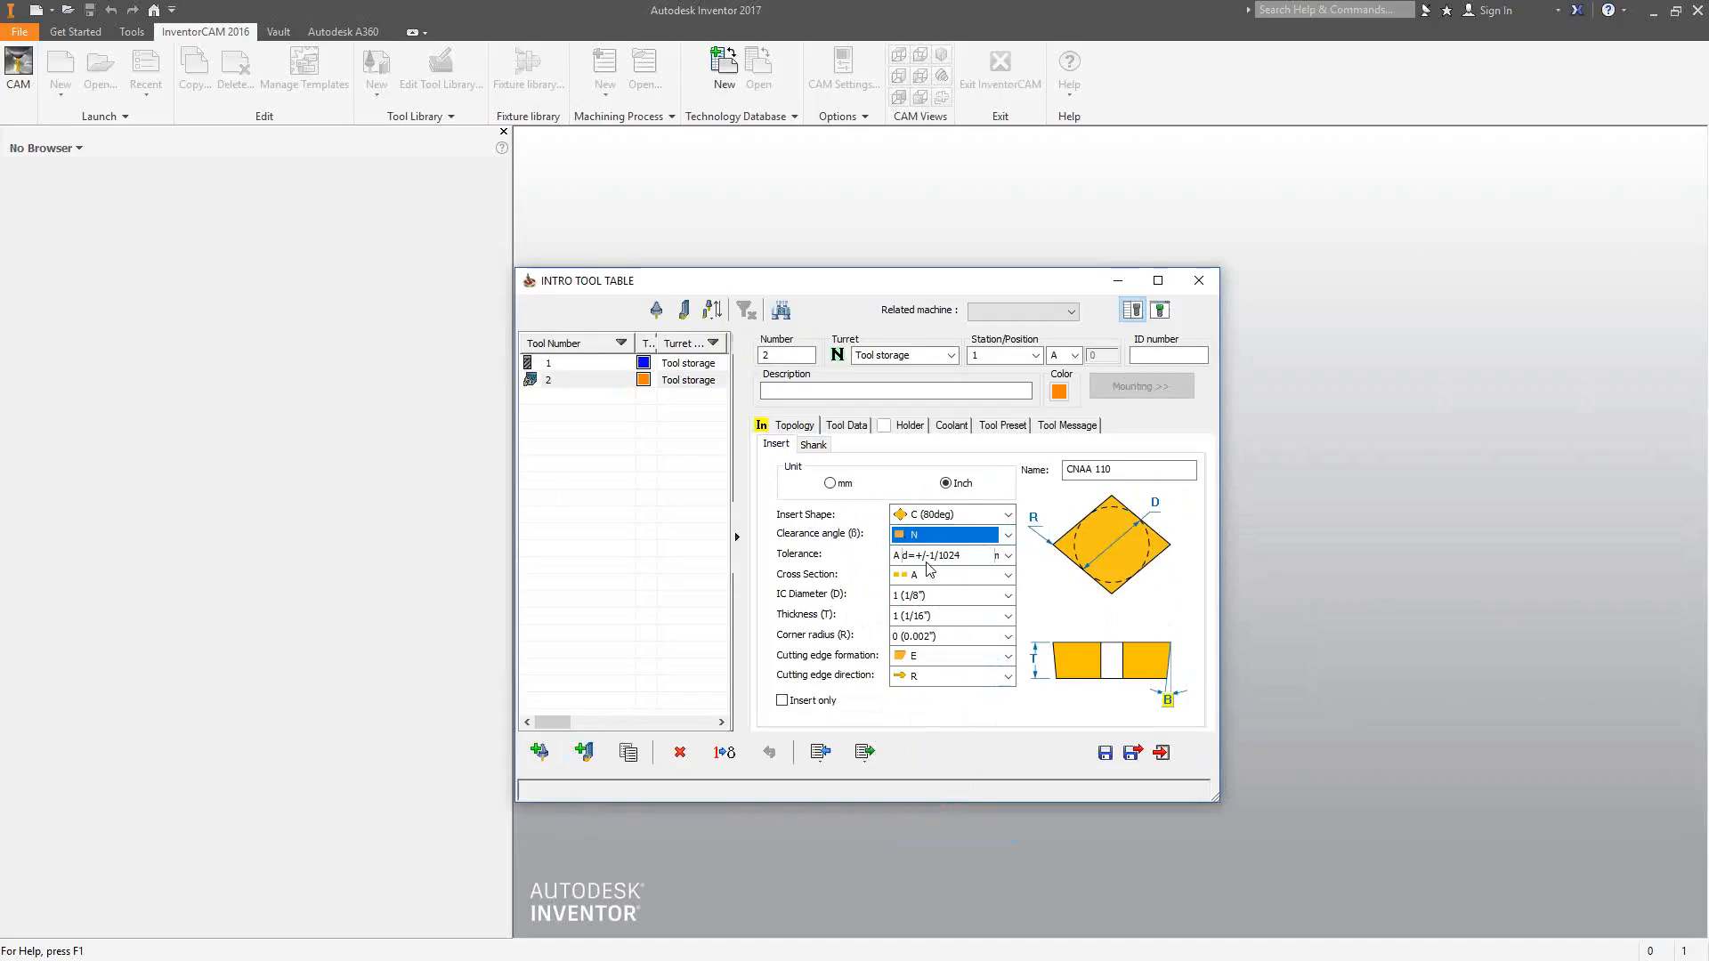
Step: Set the turning insert's tolerance to M and its cross section to G
{"action": "left_click", "coordinate": [1008, 556]}
{"action": "scroll", "coordinate": [929, 623], "scroll_direction": "down", "scroll_amount": 2}
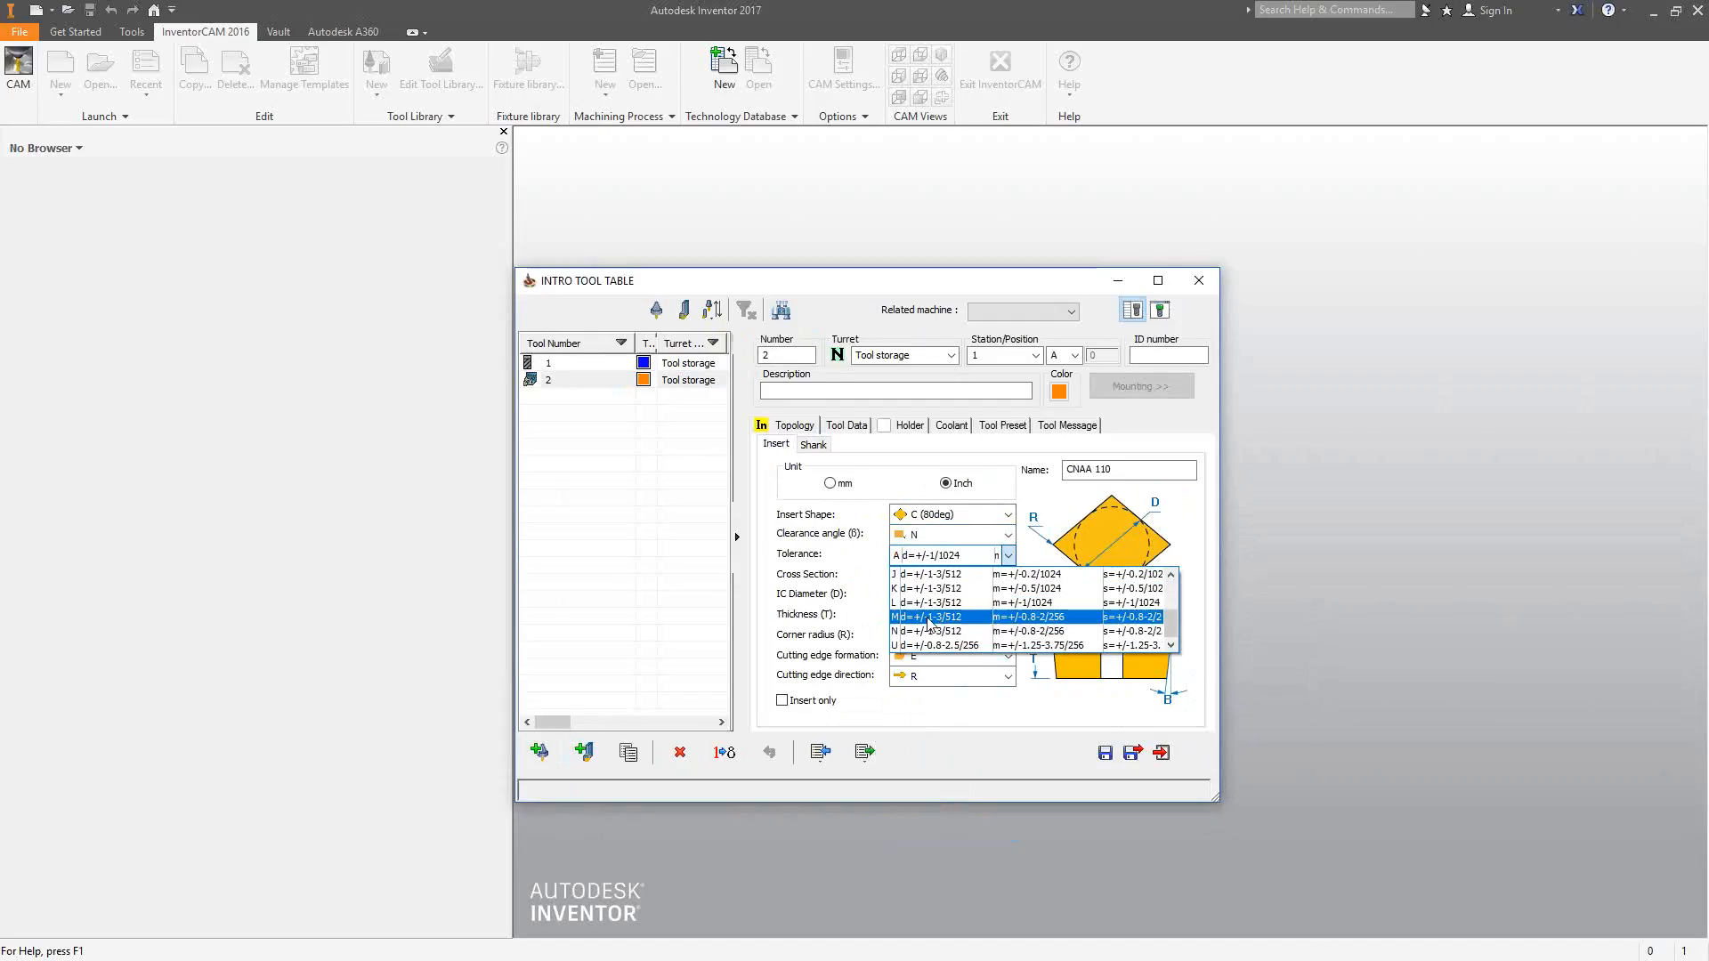
{"action": "left_click", "coordinate": [928, 617]}
{"action": "left_click", "coordinate": [943, 575]}
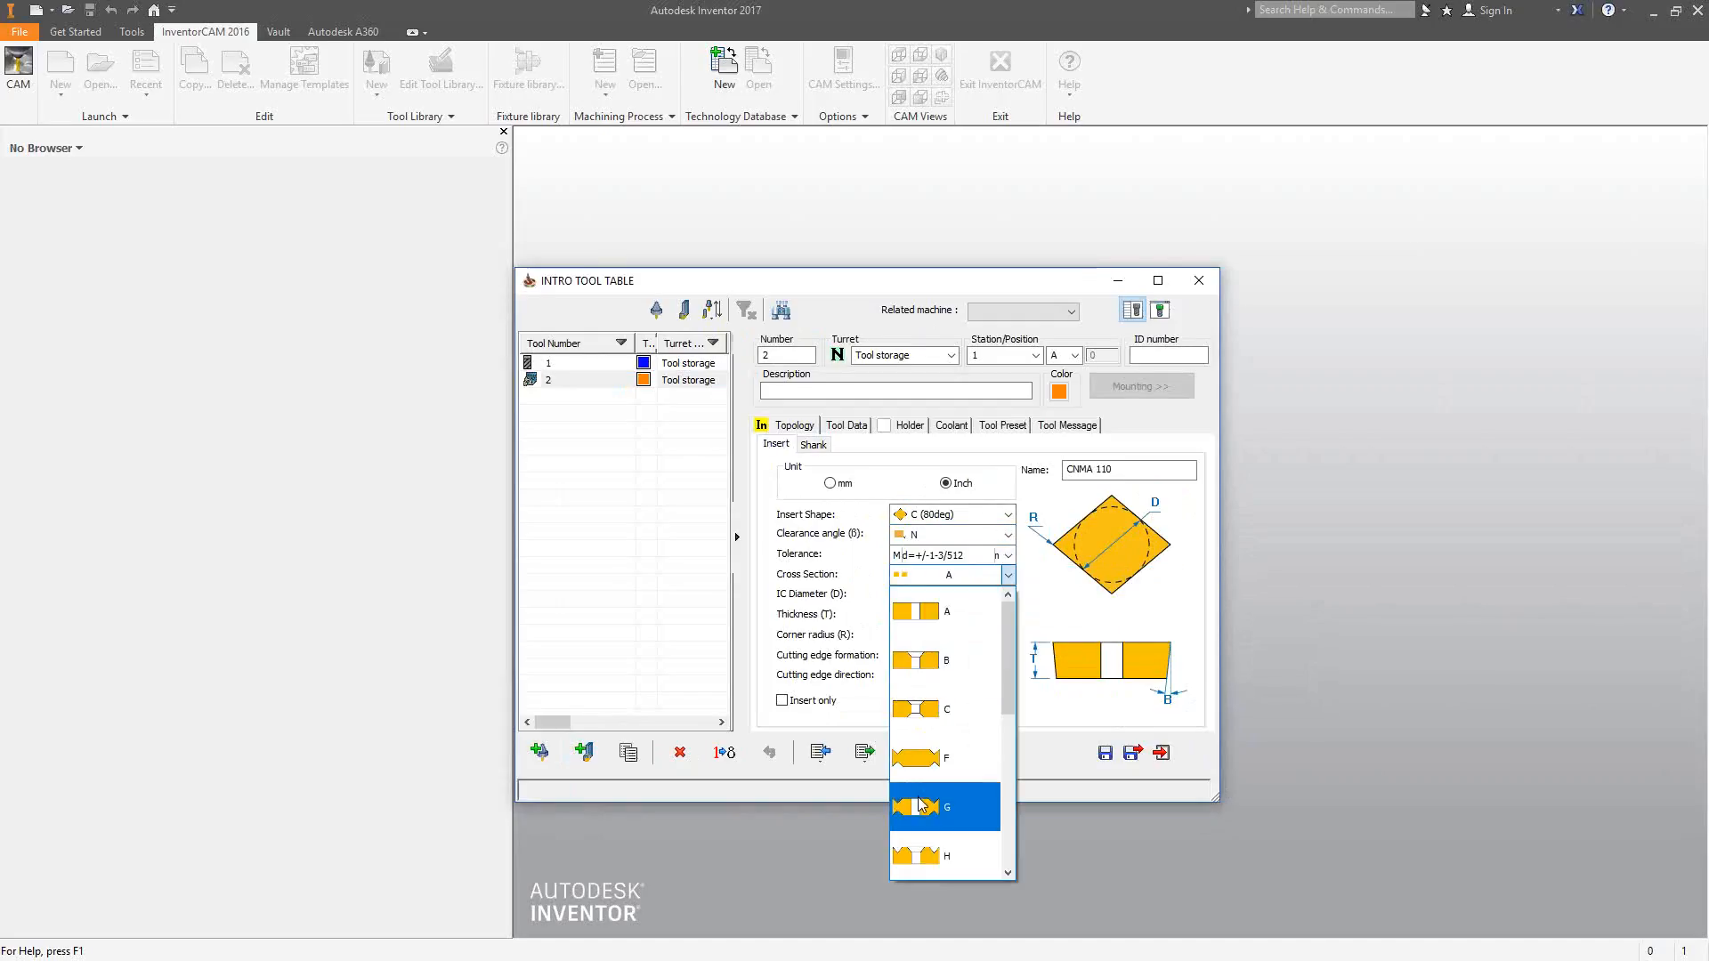
{"action": "left_click", "coordinate": [921, 805]}
Step: Size the turning insert with IC diameter 4 (1/2"), thickness 3 (3/16") and corner radius 2 (1/32")
{"action": "left_click", "coordinate": [1007, 595]}
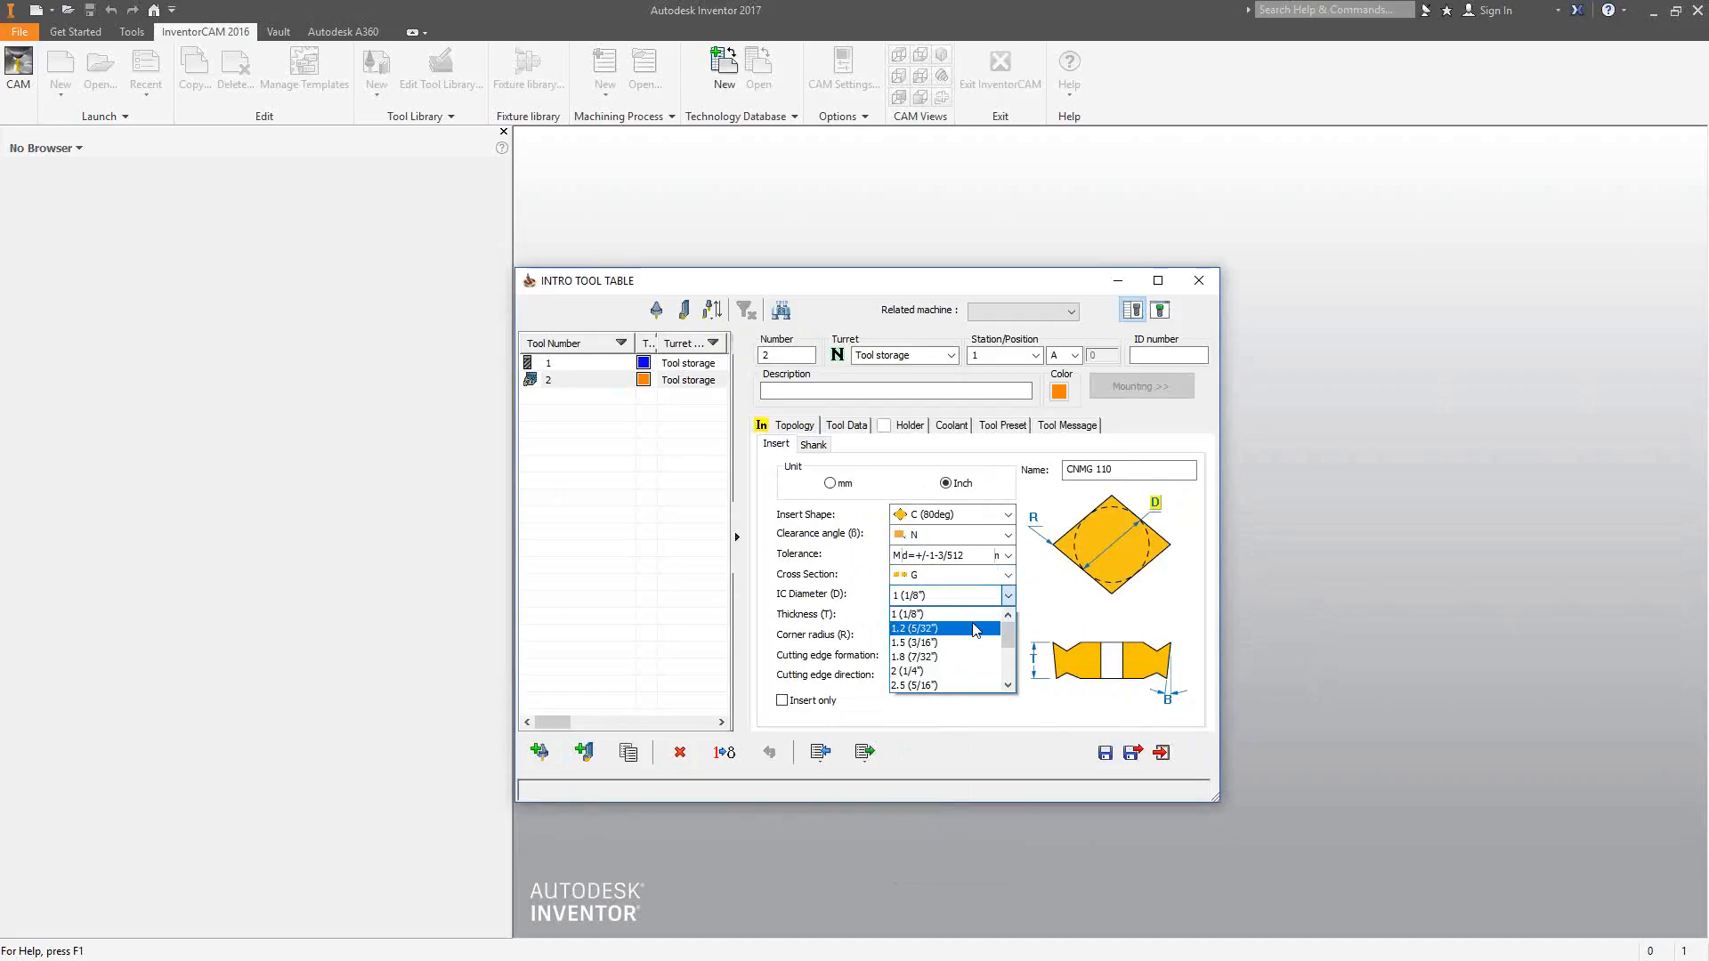
{"action": "scroll", "coordinate": [977, 634], "scroll_direction": "down", "scroll_amount": 2}
{"action": "left_click", "coordinate": [970, 669]}
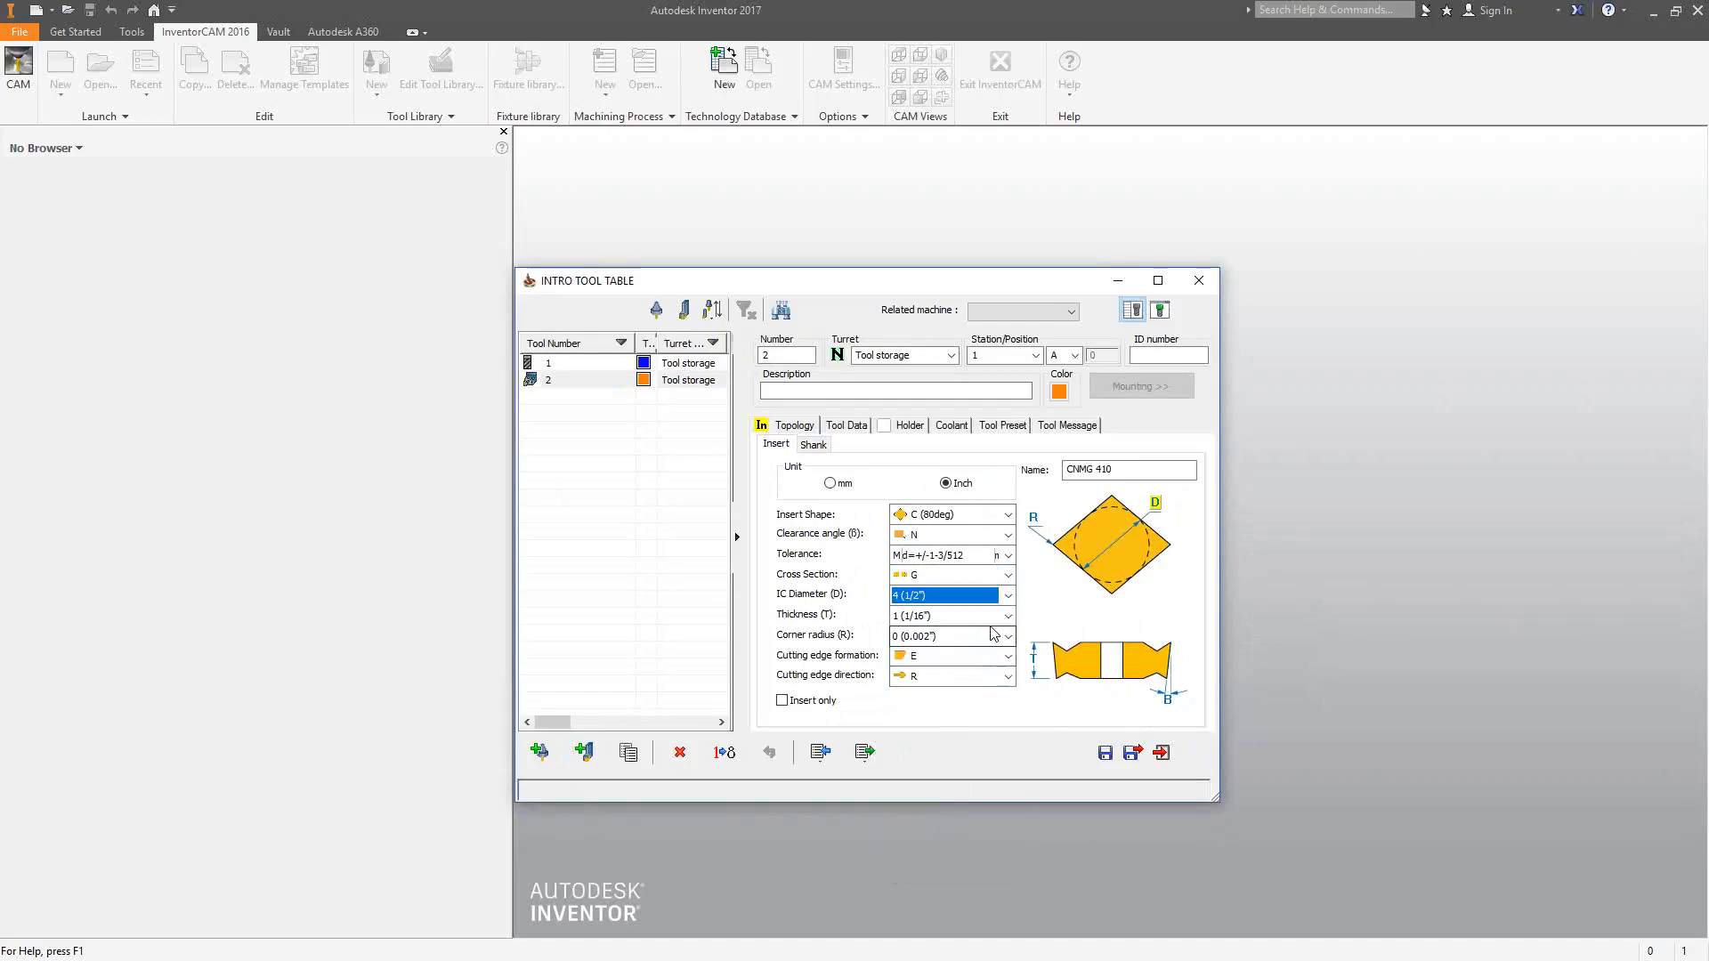
{"action": "left_click", "coordinate": [1007, 616]}
{"action": "scroll", "coordinate": [925, 690], "scroll_direction": "down", "scroll_amount": 1}
{"action": "left_click", "coordinate": [928, 686]}
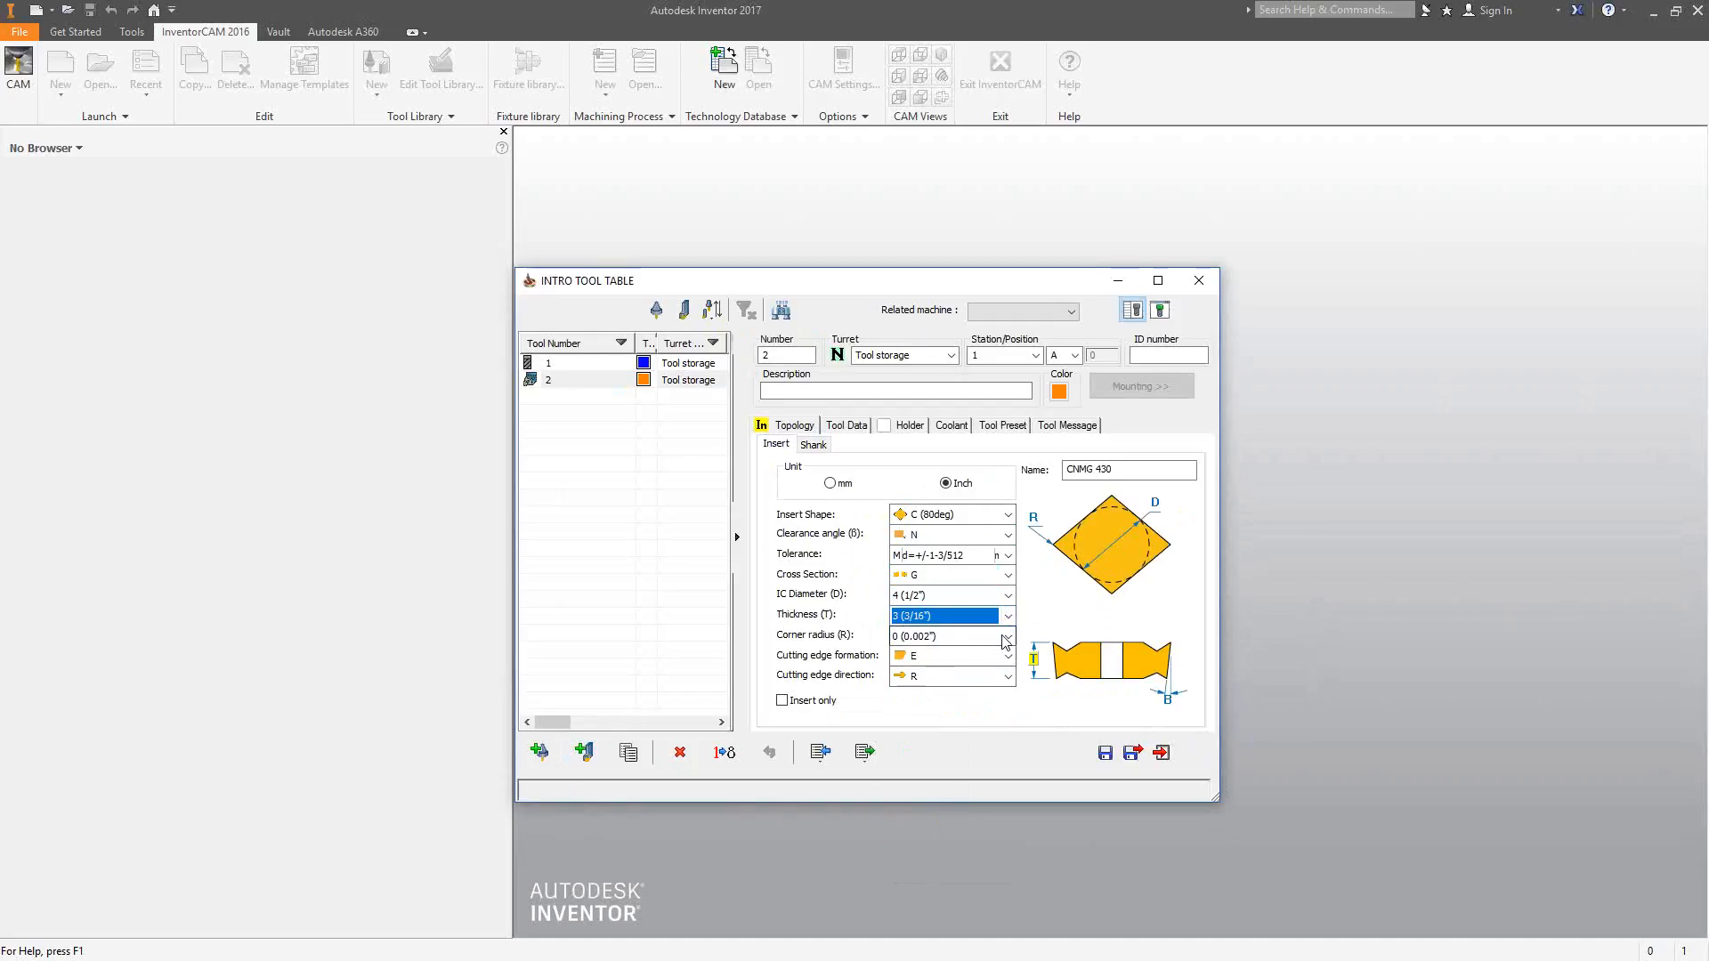
{"action": "left_click", "coordinate": [1008, 636]}
{"action": "left_click", "coordinate": [925, 711]}
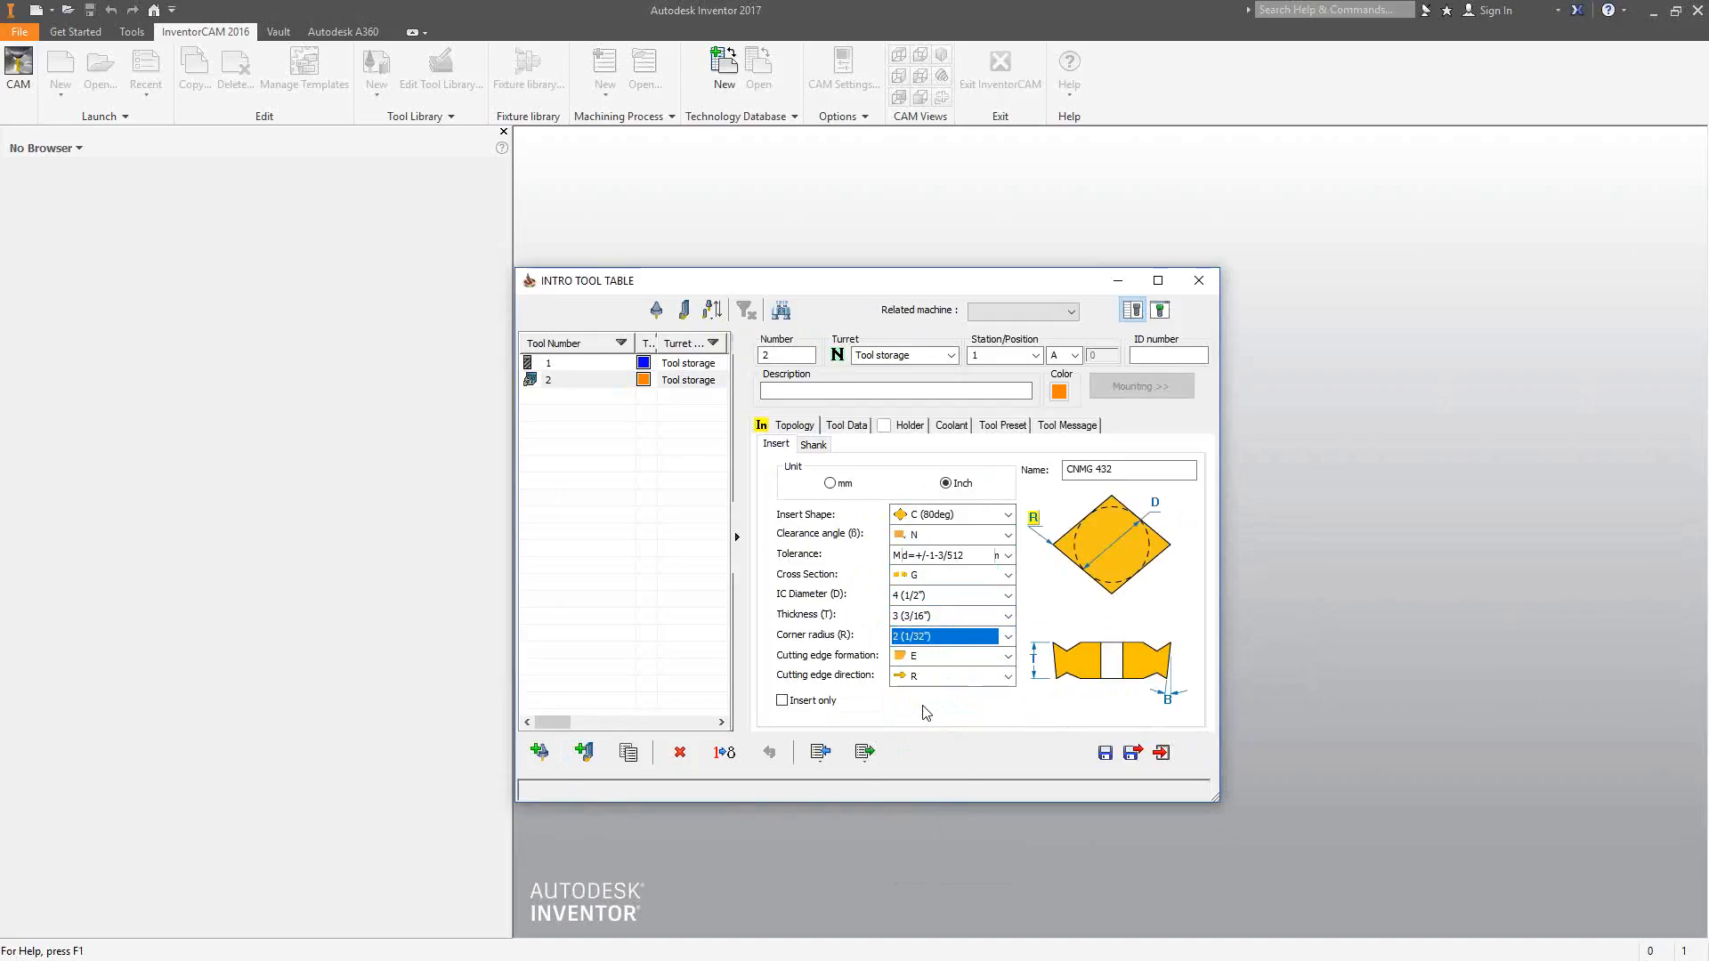
Step: Review the turning insert's name and the tool's shank parameters
{"action": "double_click", "coordinate": [1099, 470]}
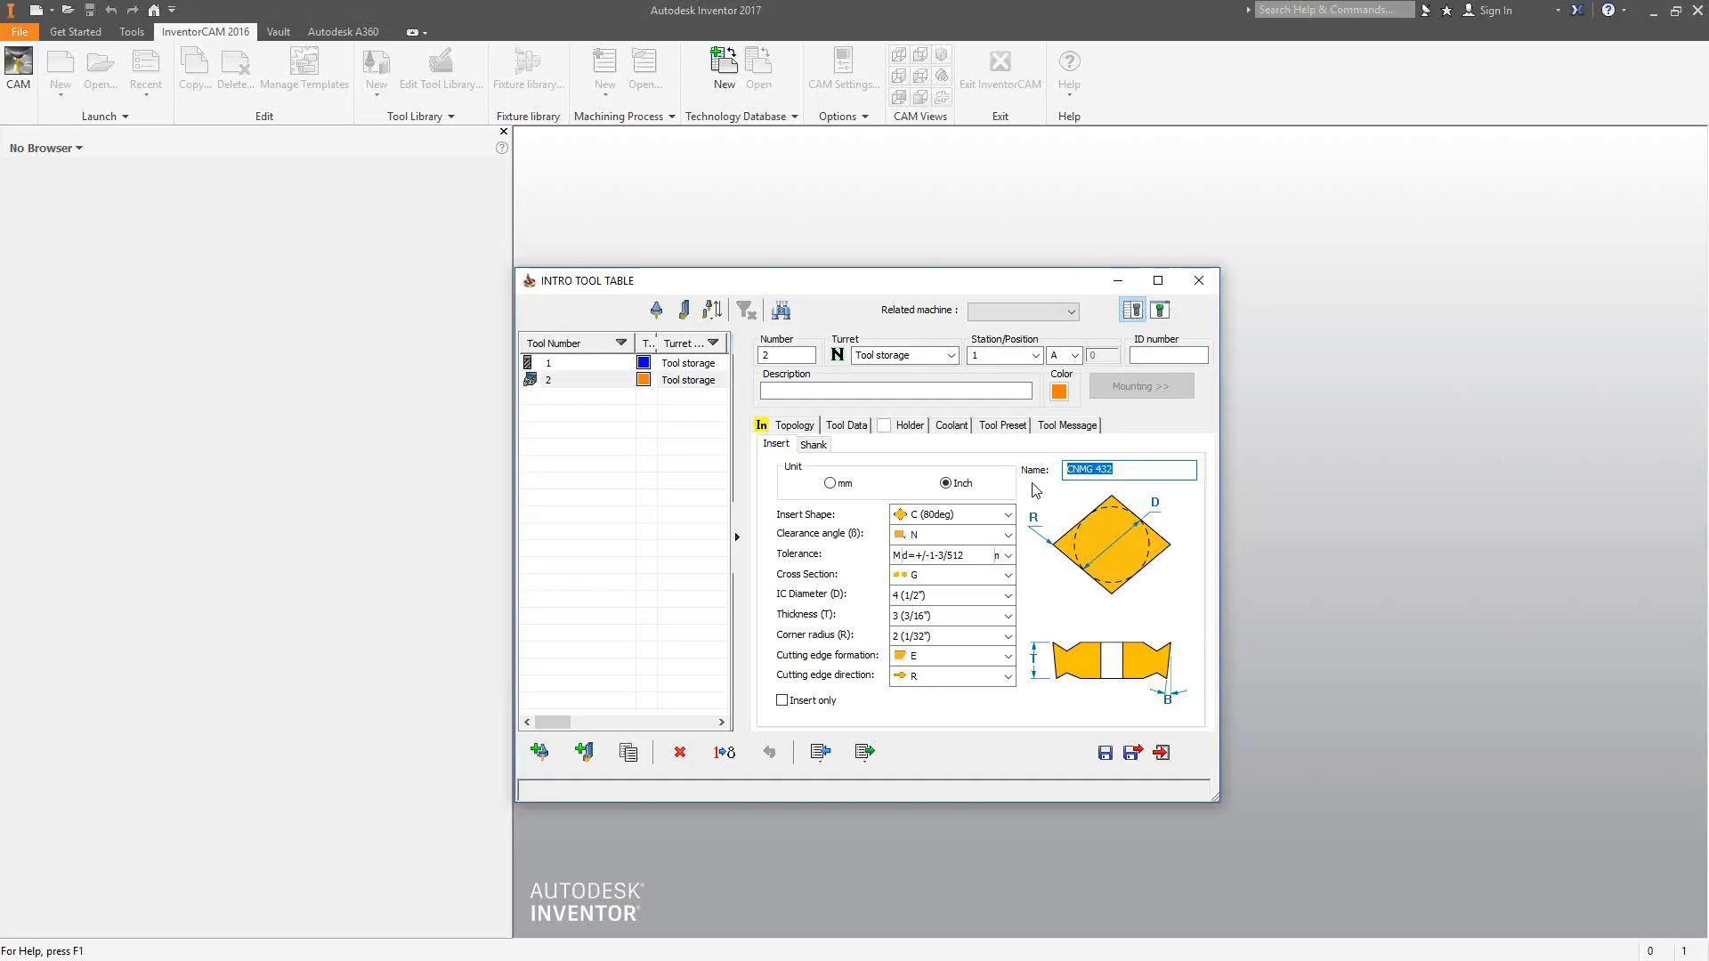
{"action": "left_click", "coordinate": [811, 446]}
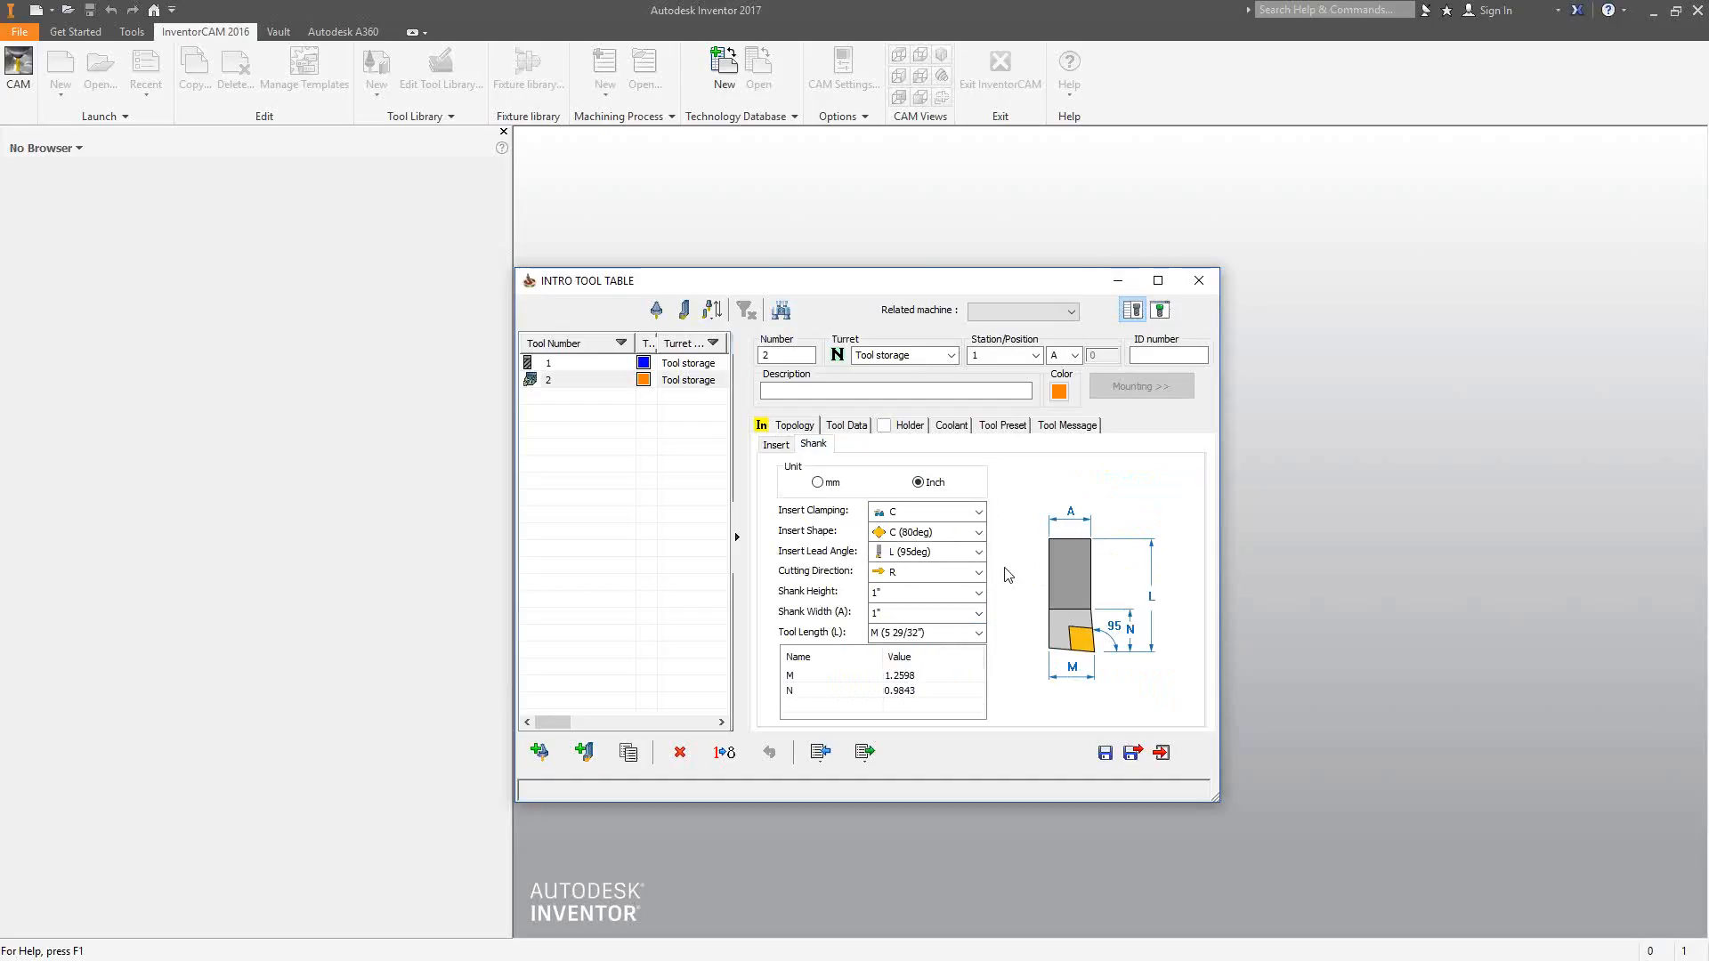
{"action": "left_click", "coordinate": [775, 444]}
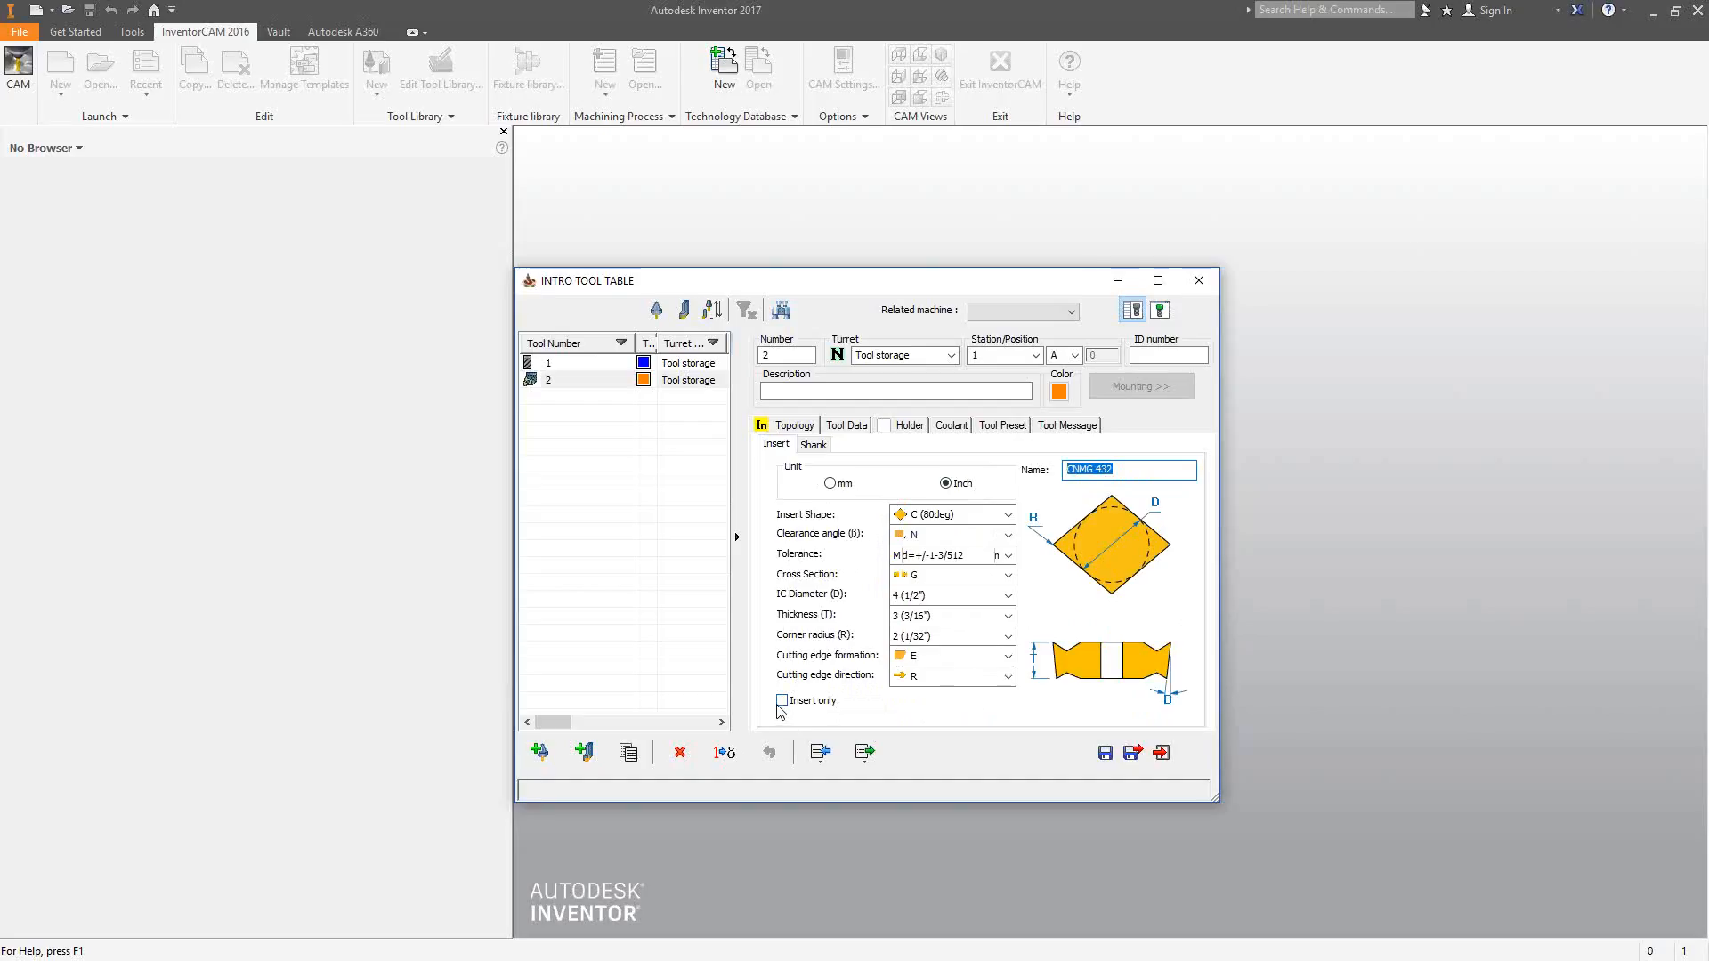
Step: Show the tool picture beside the tool table and briefly preview the turning tool as insert only
{"action": "left_click", "coordinate": [1160, 311]}
{"action": "left_click_drag", "start_coordinate": [1178, 283], "coordinate": [1408, 231]}
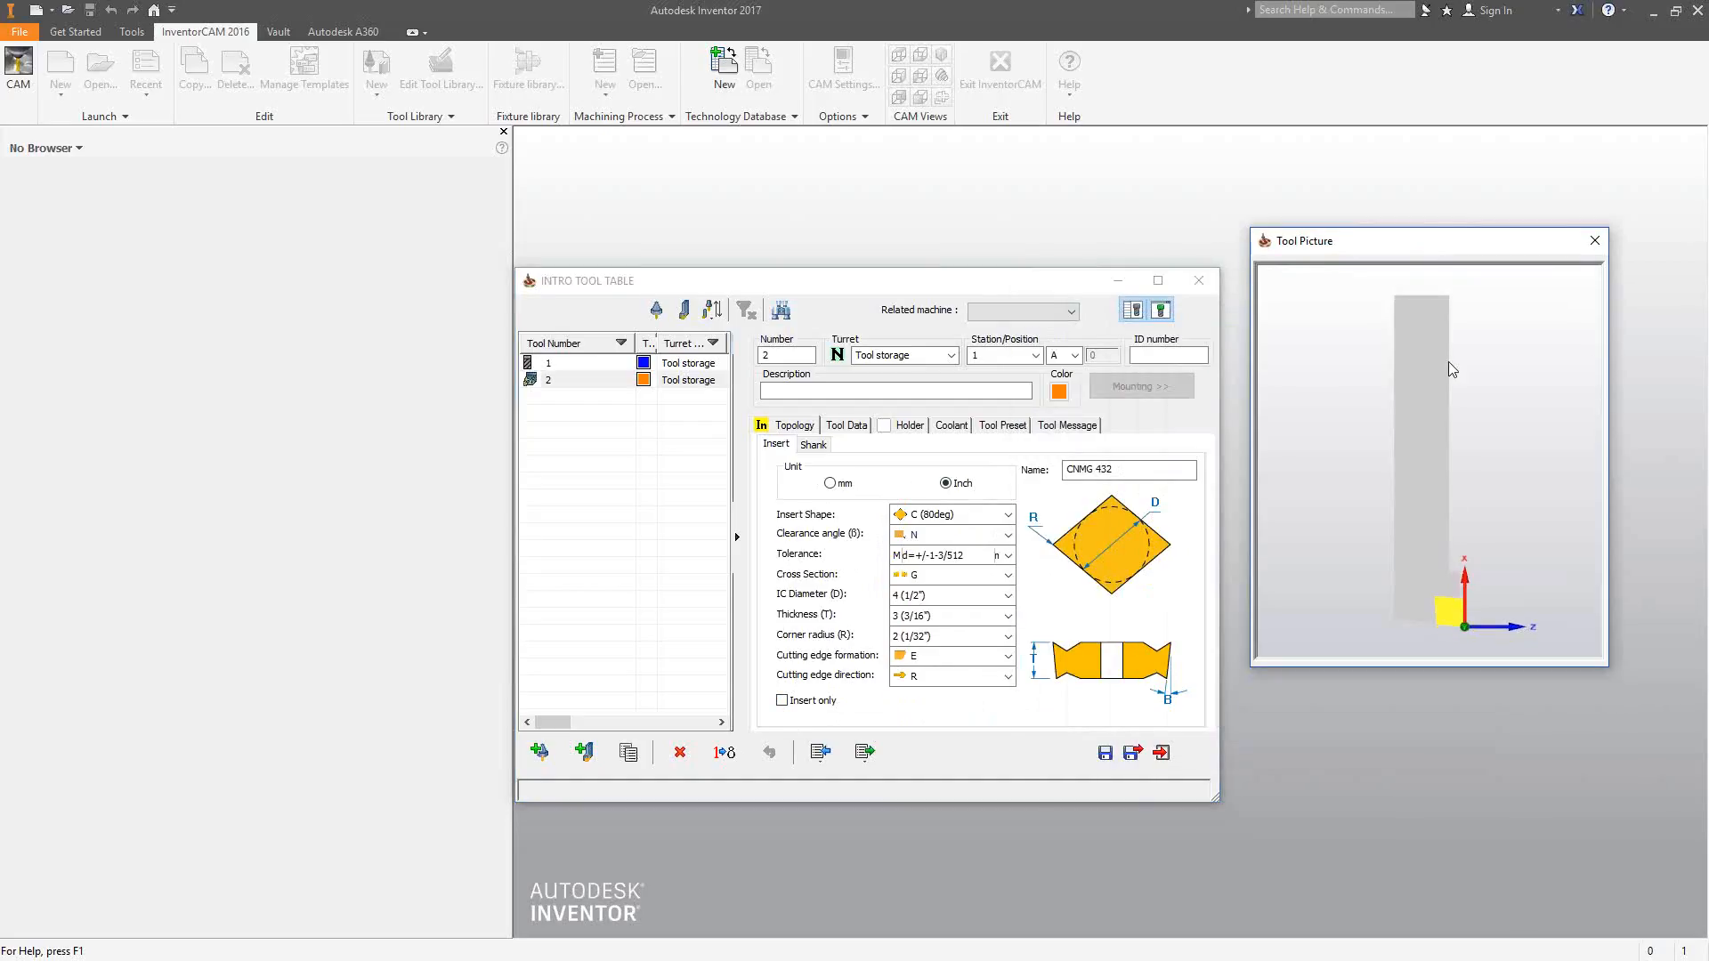
{"action": "left_click", "coordinate": [783, 702]}
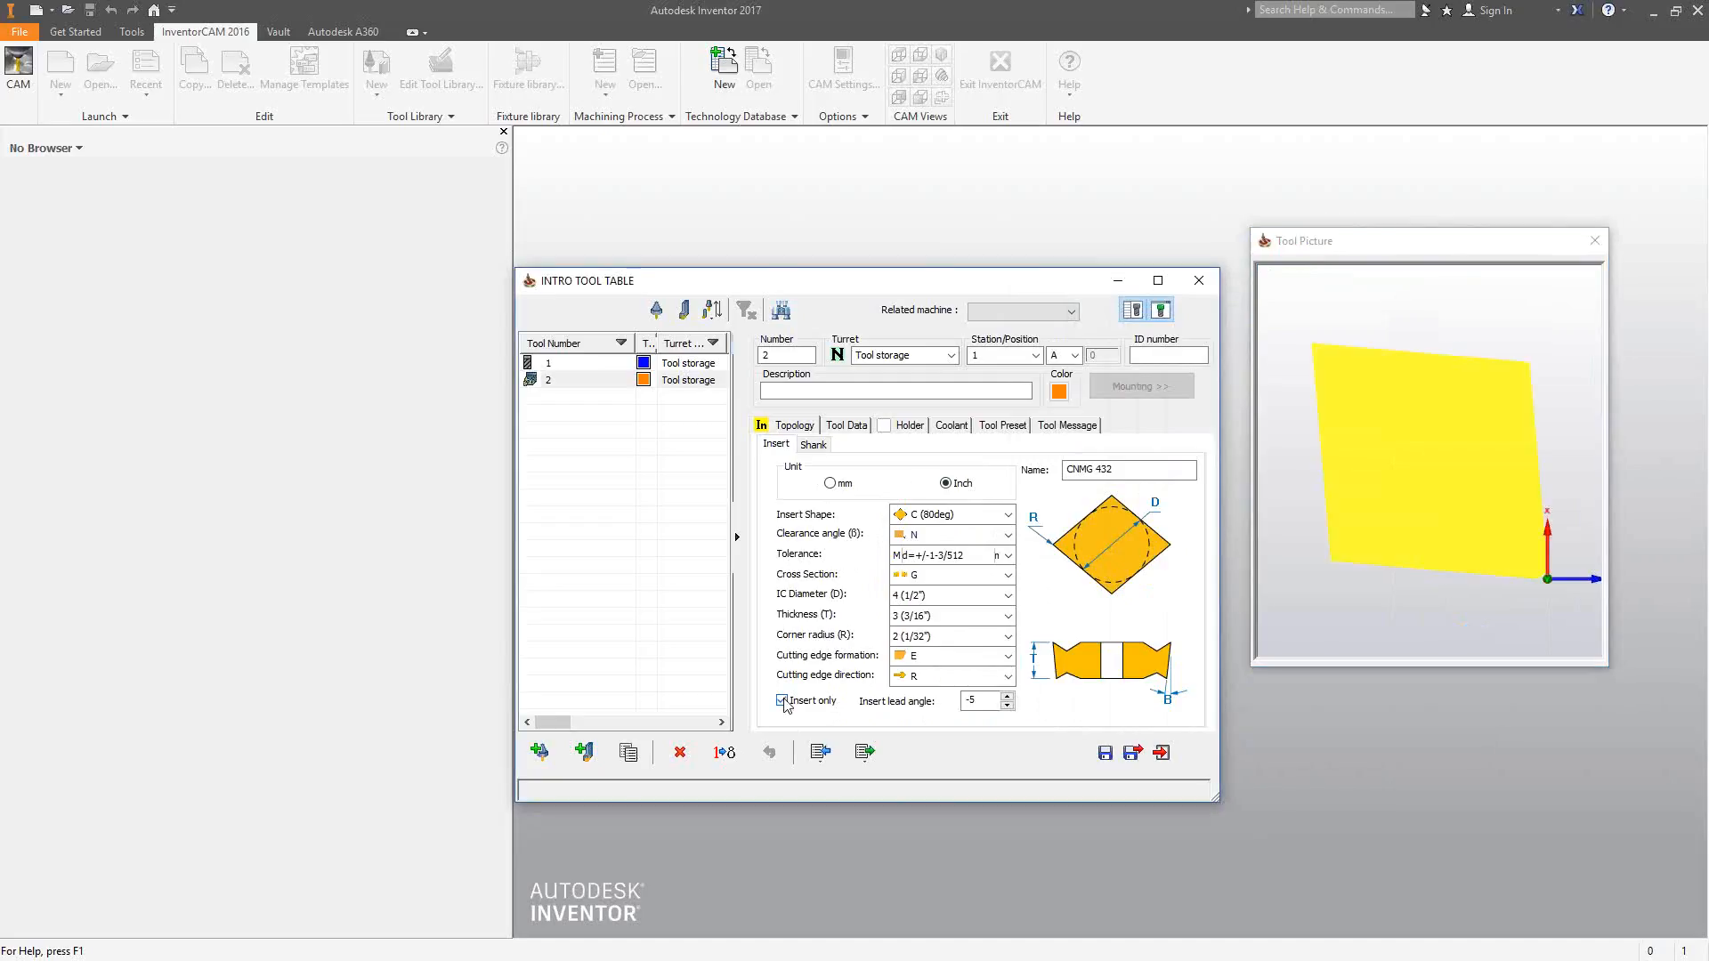
{"action": "left_click", "coordinate": [783, 701]}
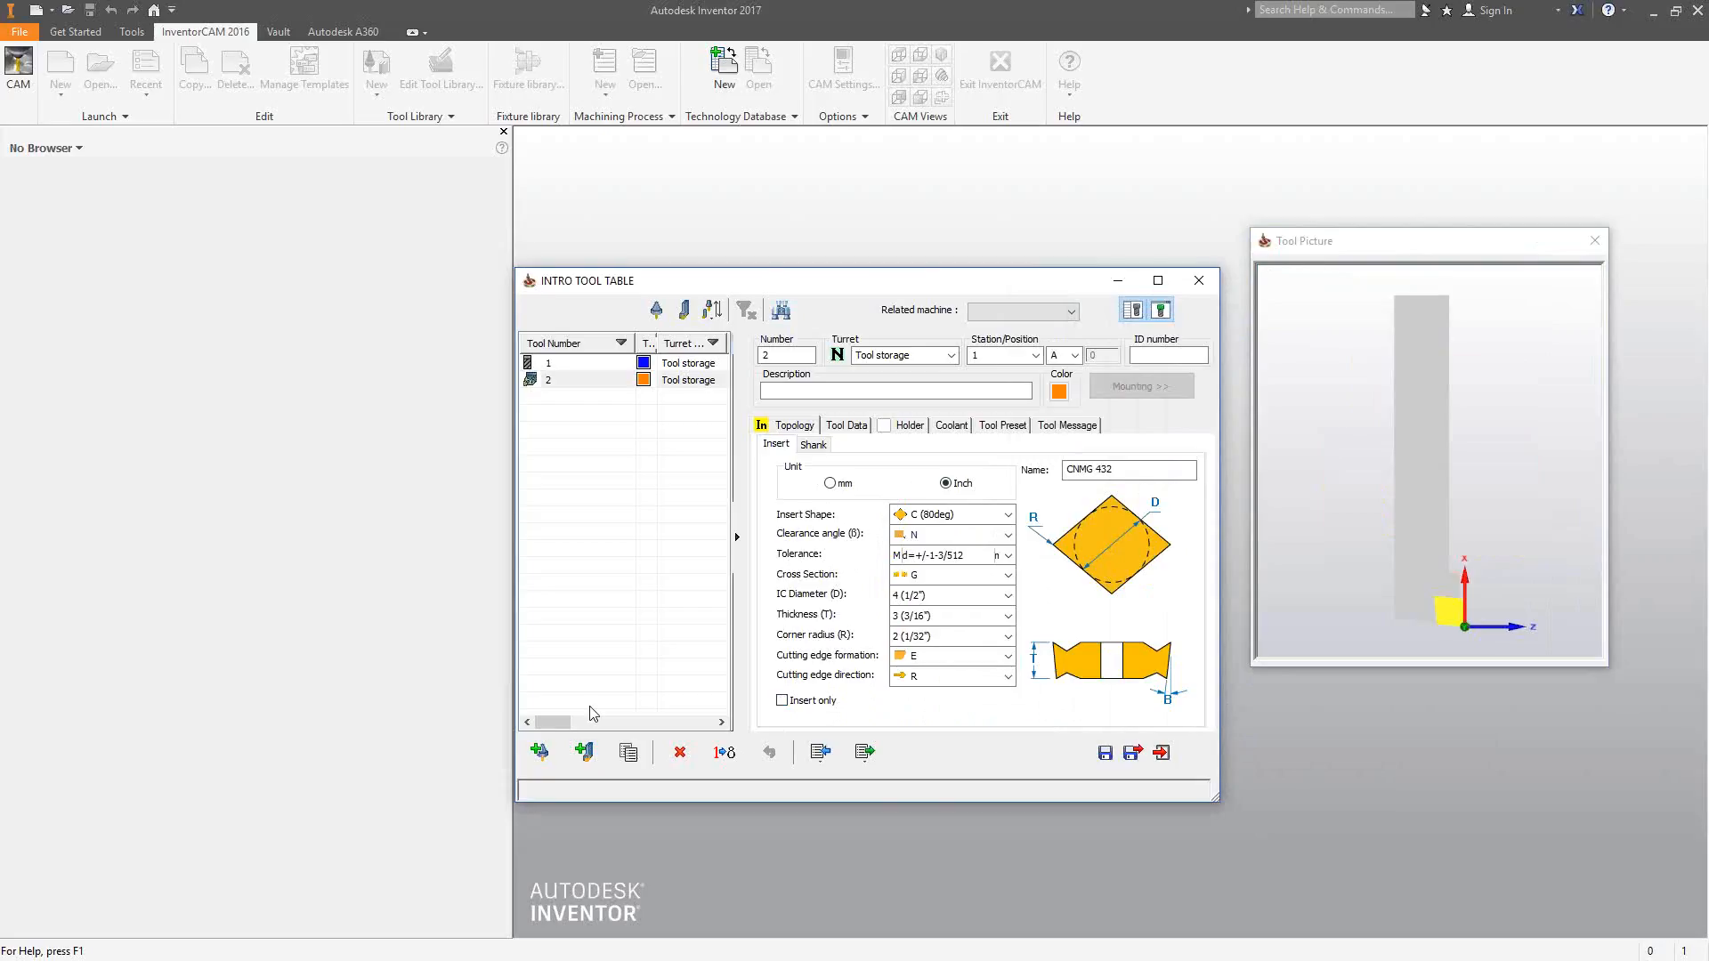
Step: Add an Ext.Rough solid turning tool to the tool table
{"action": "left_click", "coordinate": [585, 752]}
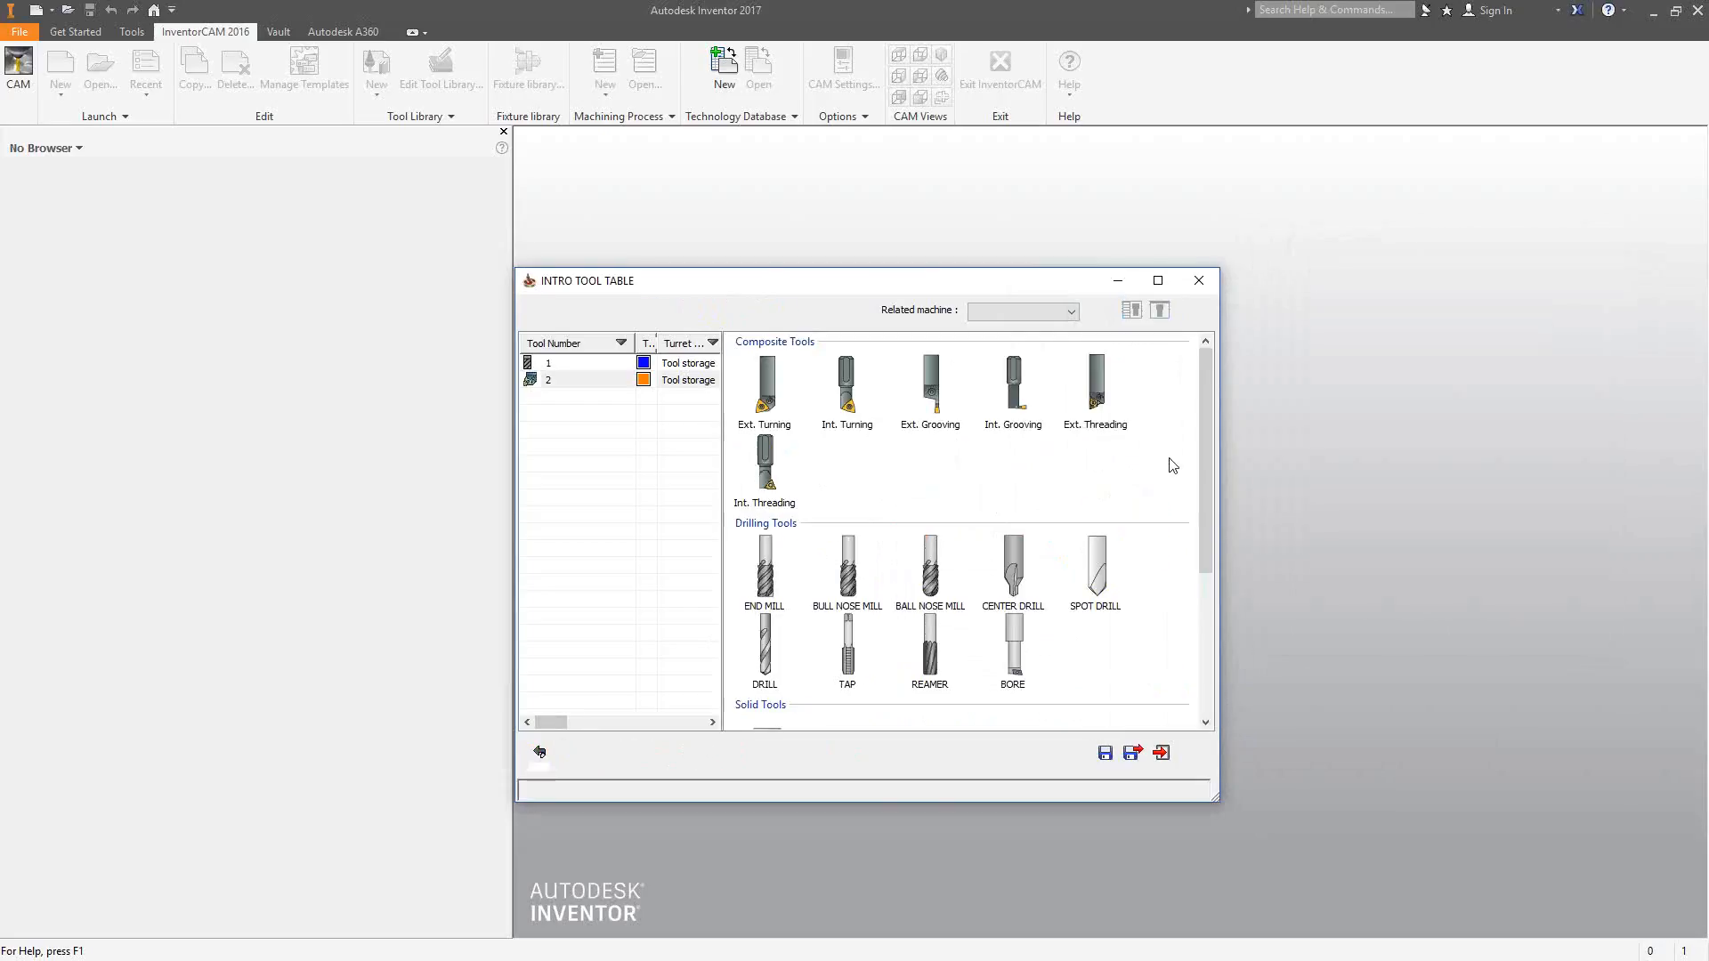
{"action": "left_click_drag", "start_coordinate": [1206, 454], "coordinate": [1206, 592]}
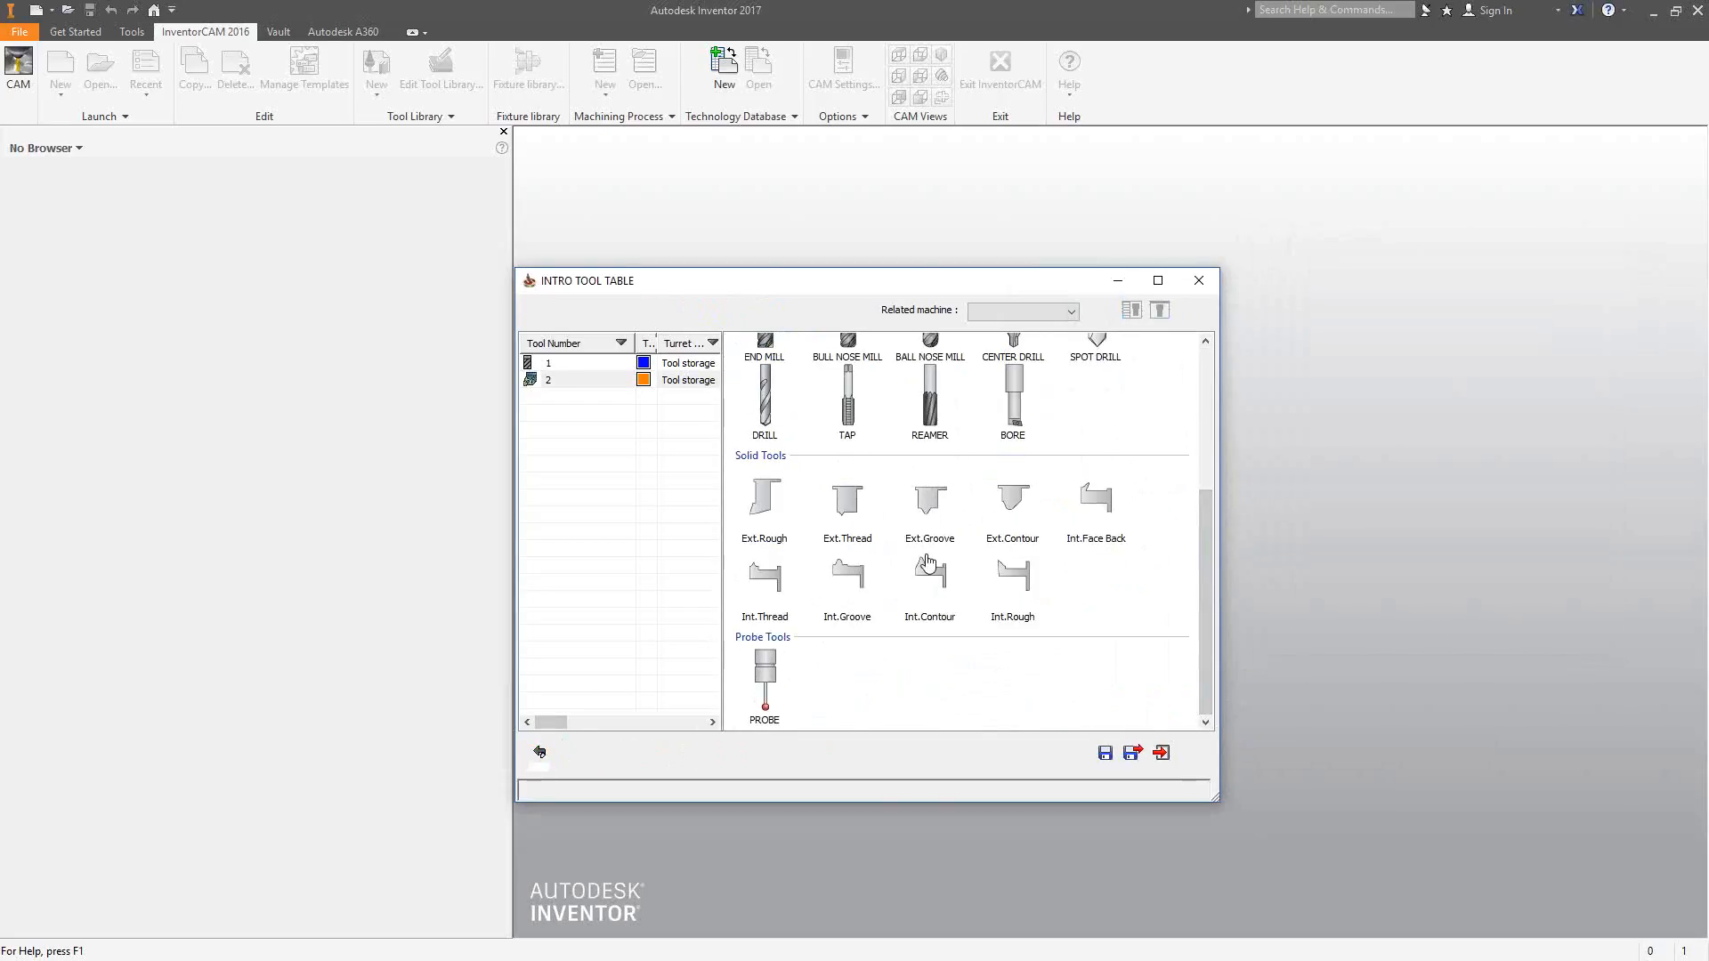
{"action": "left_click", "coordinate": [763, 503]}
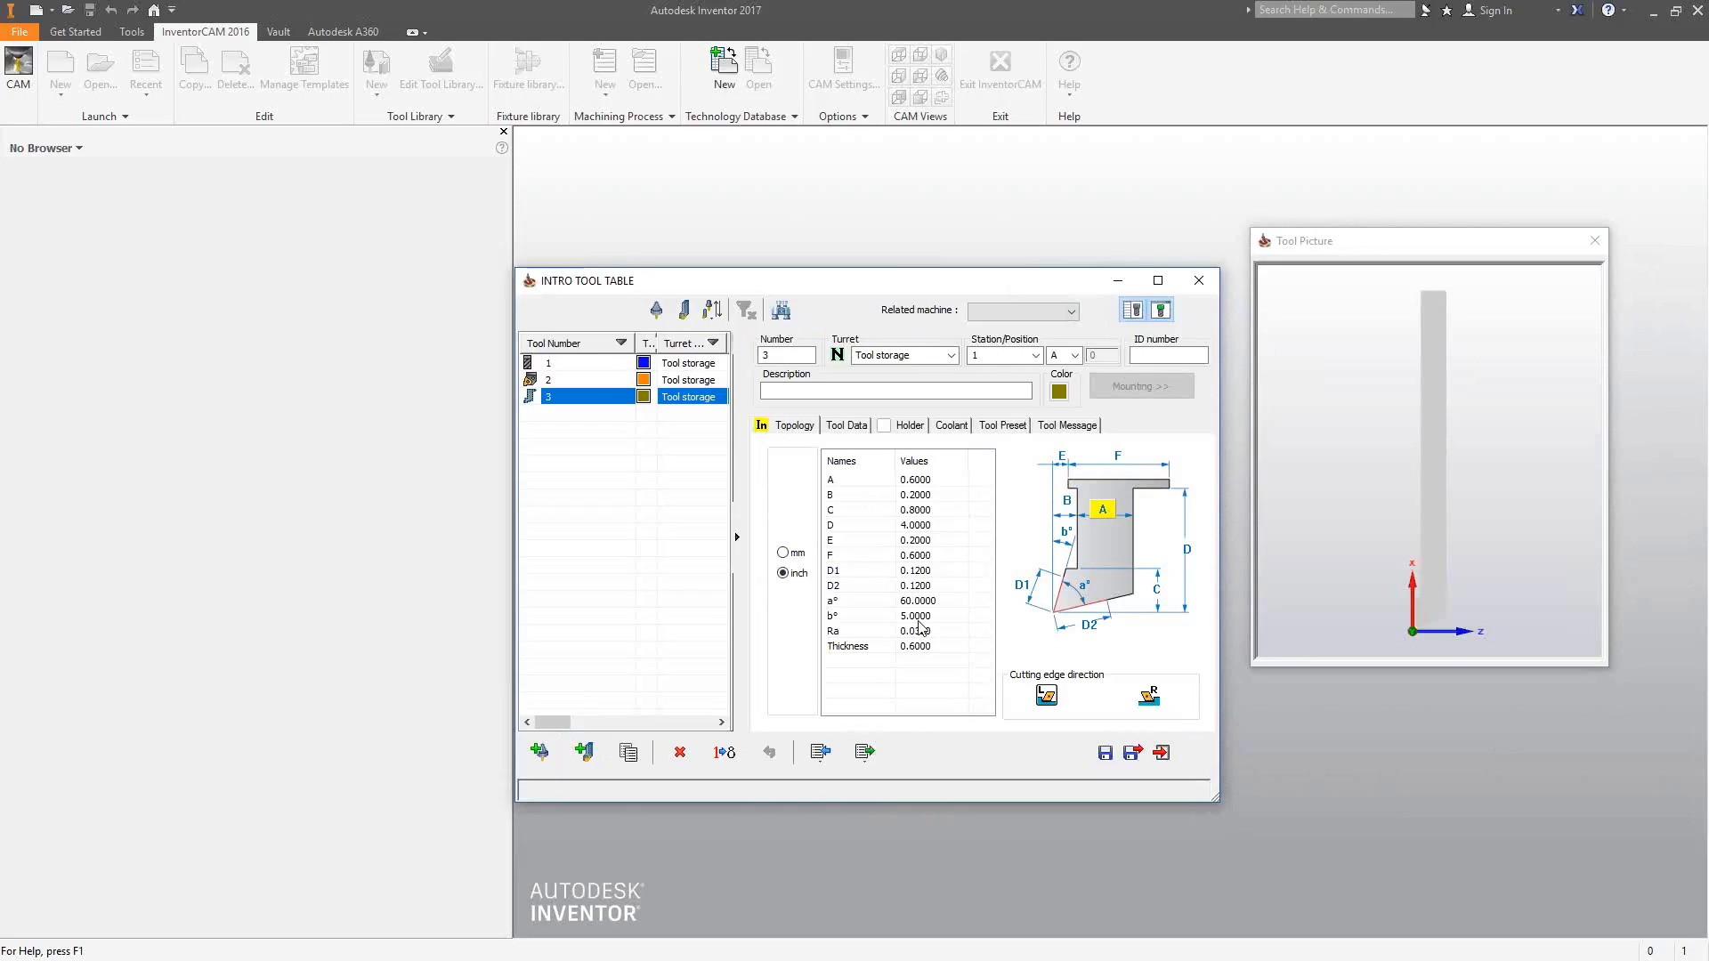
Step: Review the external roughing tool's feed and spin data and the dialog for exporting all tools to a TAB file
{"action": "left_click", "coordinate": [848, 426]}
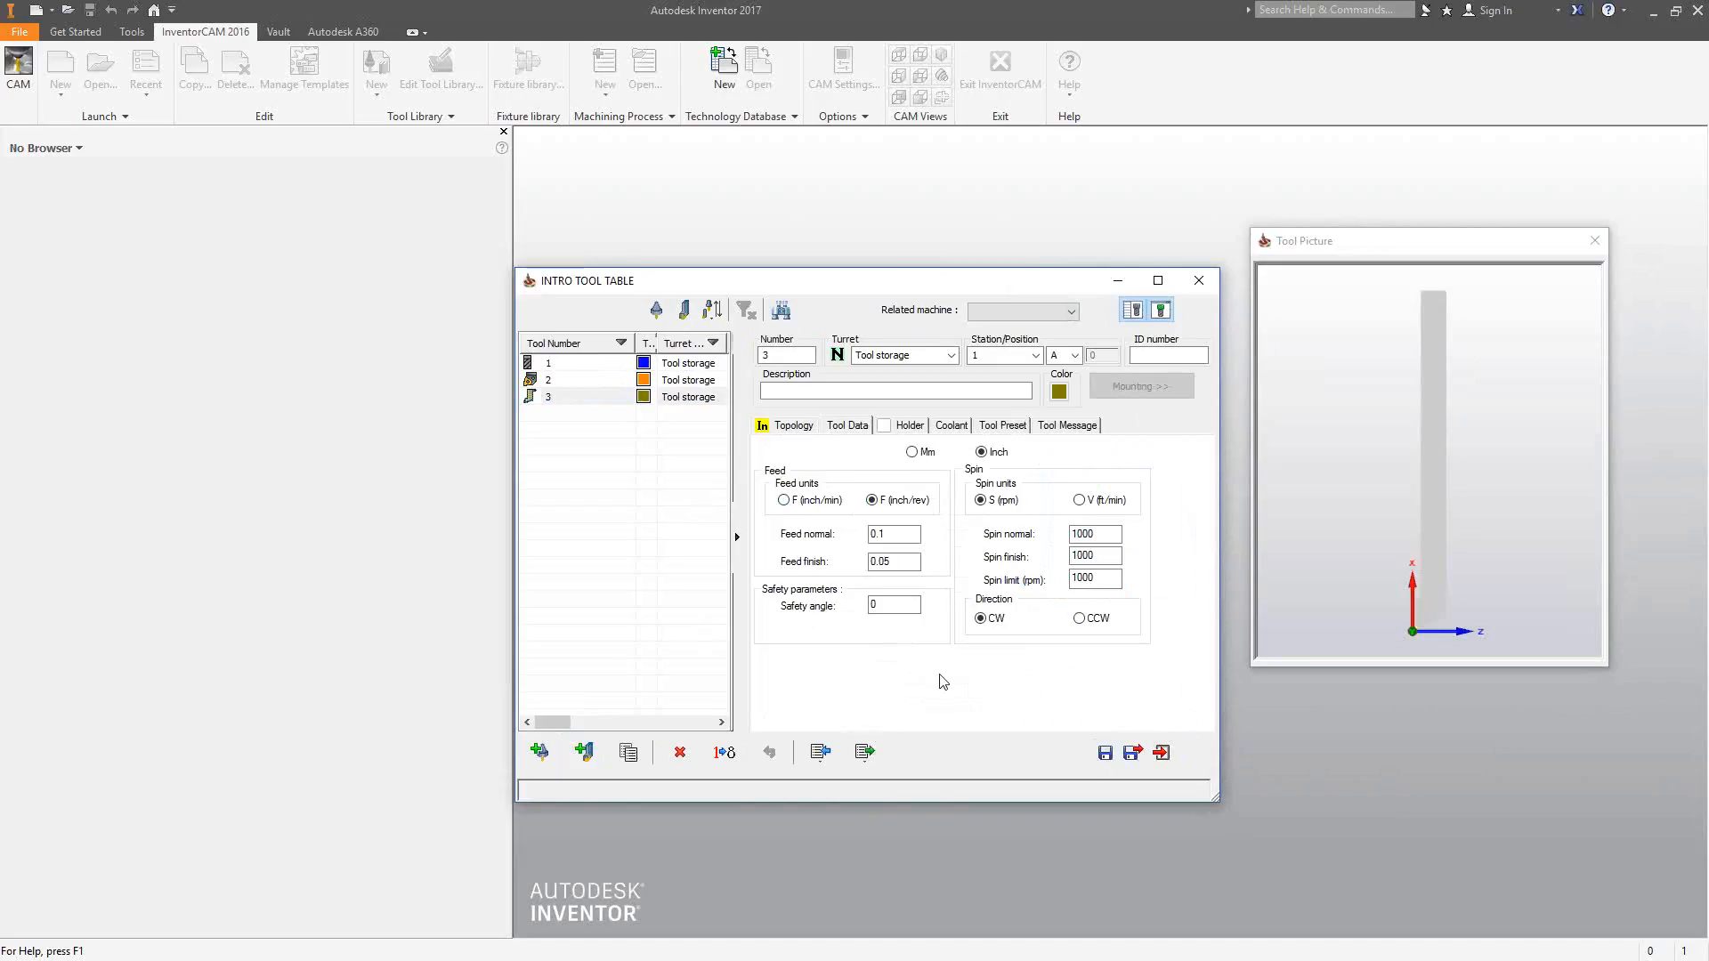
{"action": "left_click", "coordinate": [862, 753]}
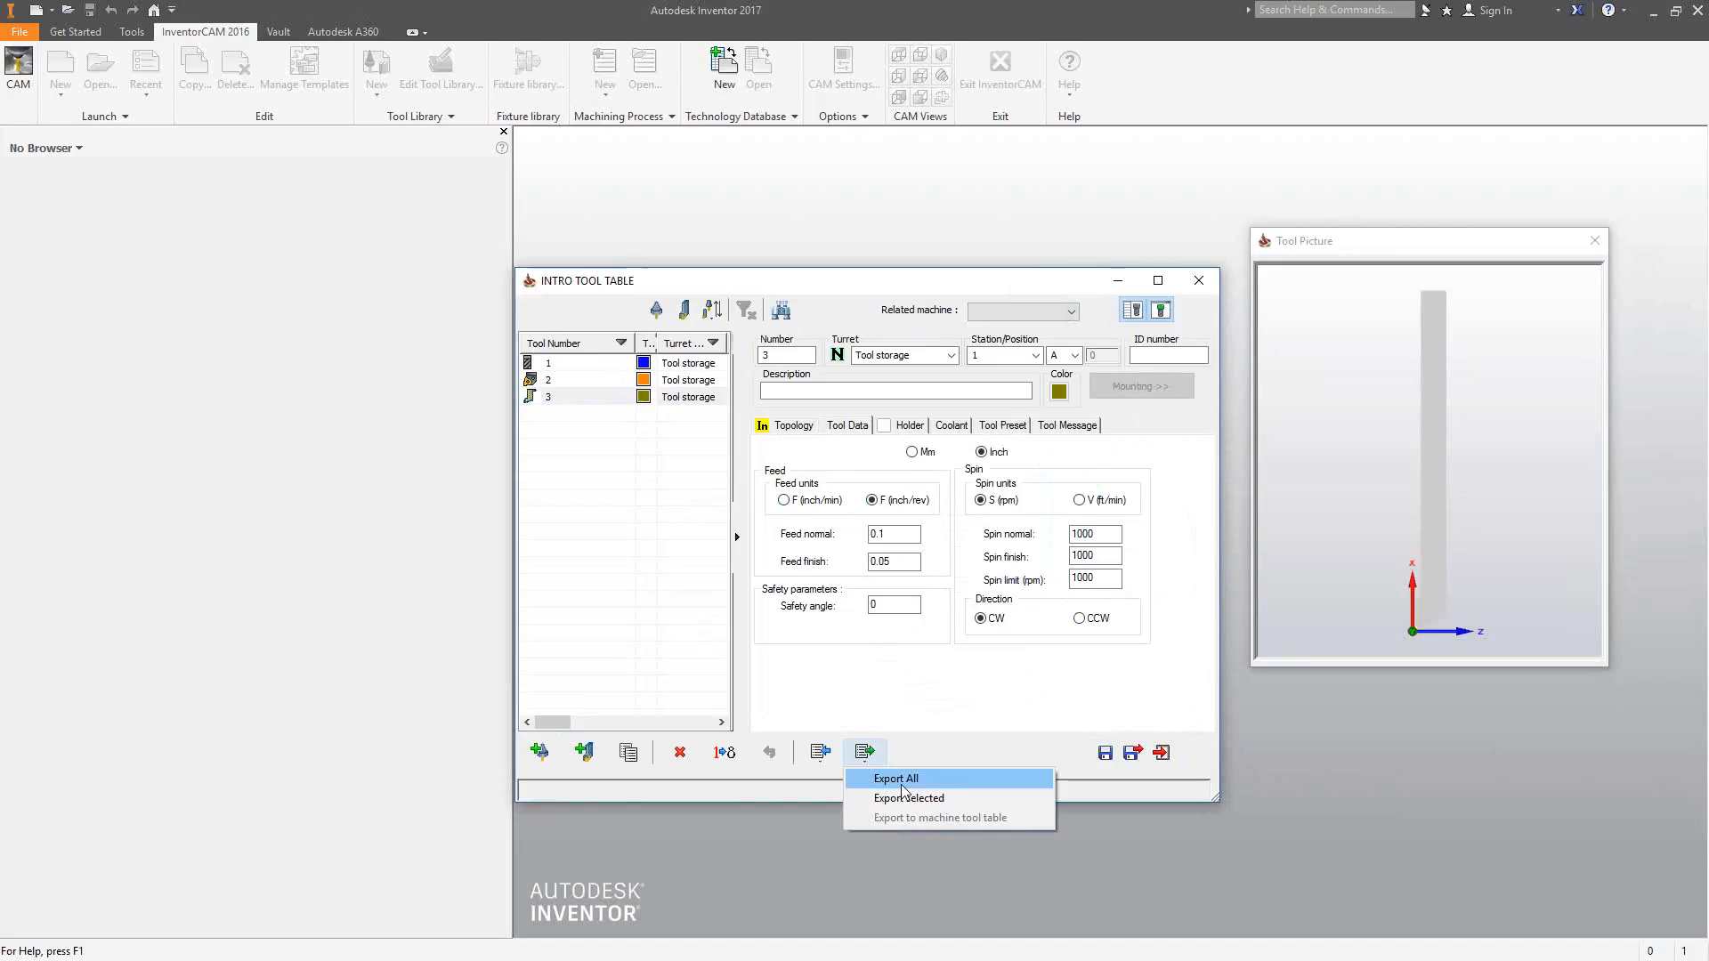
{"action": "left_click", "coordinate": [932, 713]}
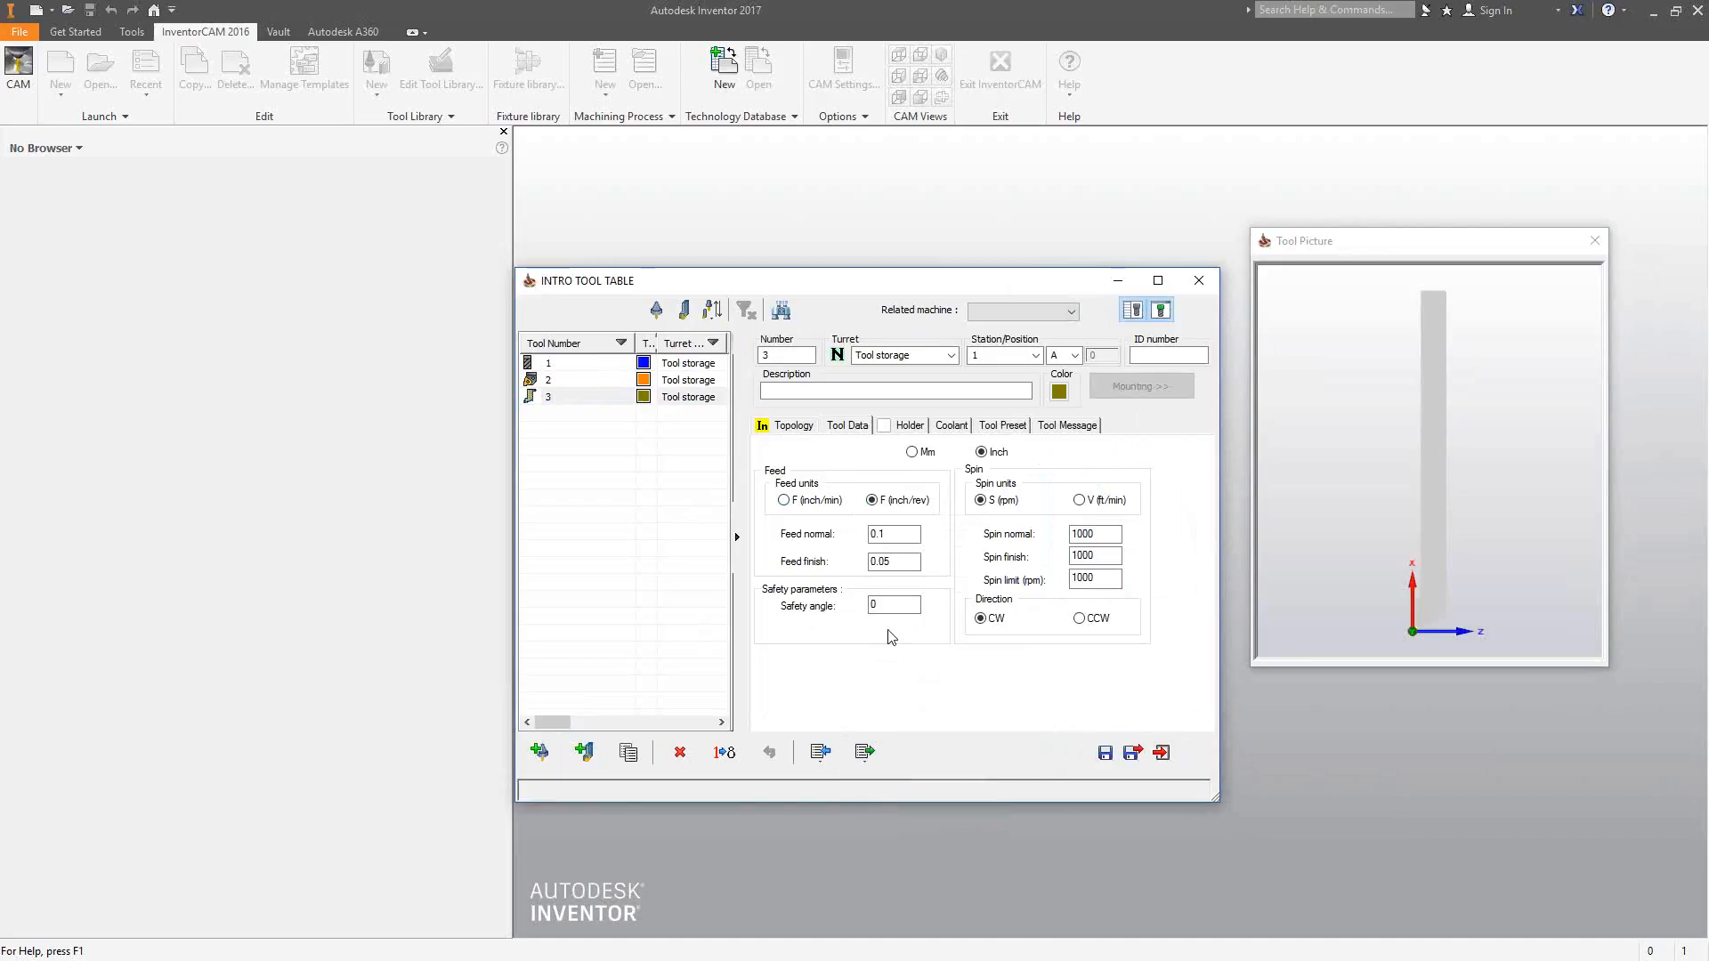
{"action": "left_click", "coordinate": [864, 752]}
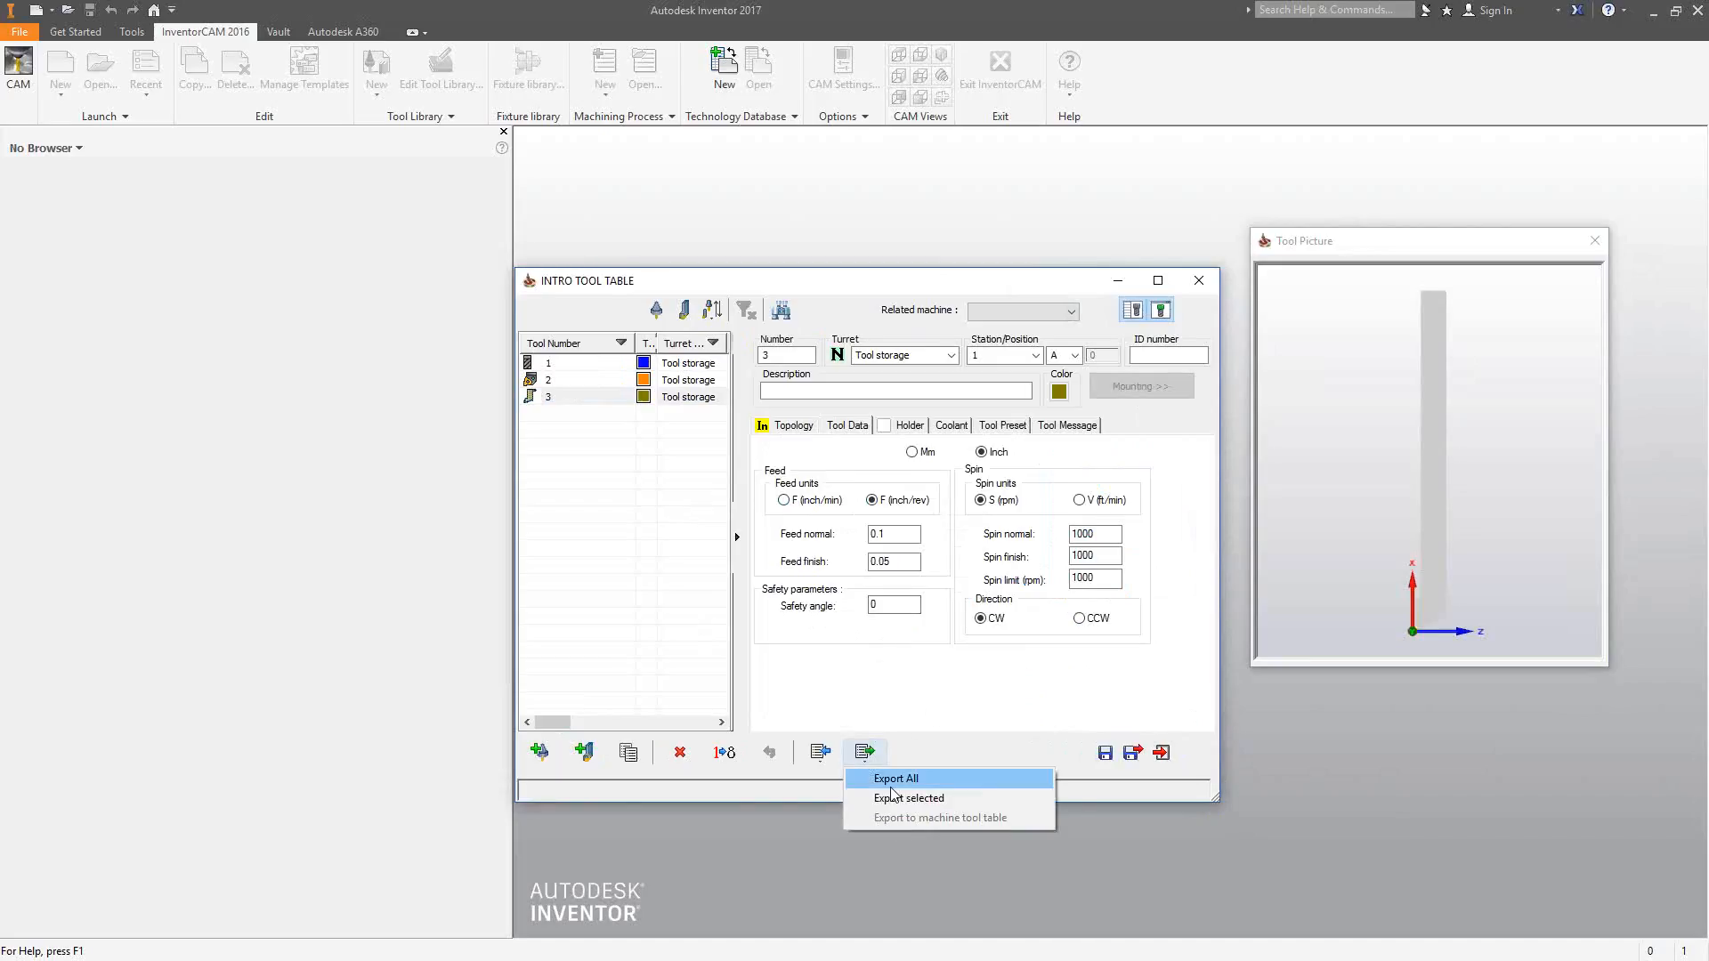
{"action": "left_click", "coordinate": [890, 779]}
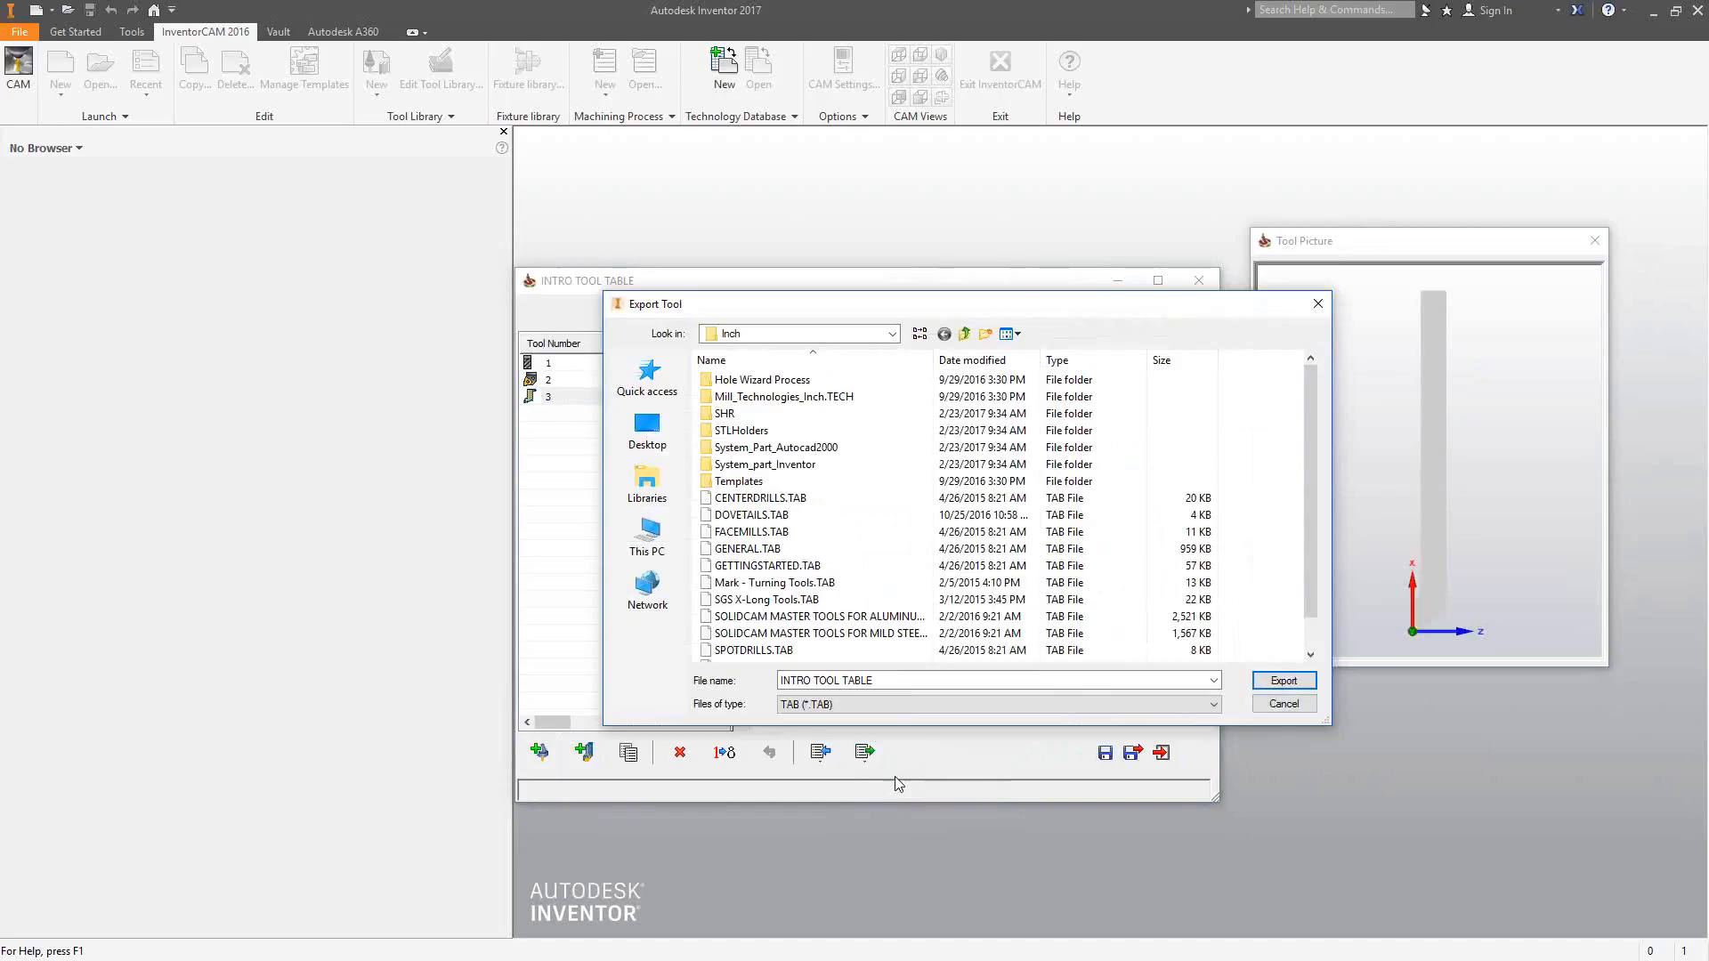
{"action": "left_click", "coordinate": [1283, 704]}
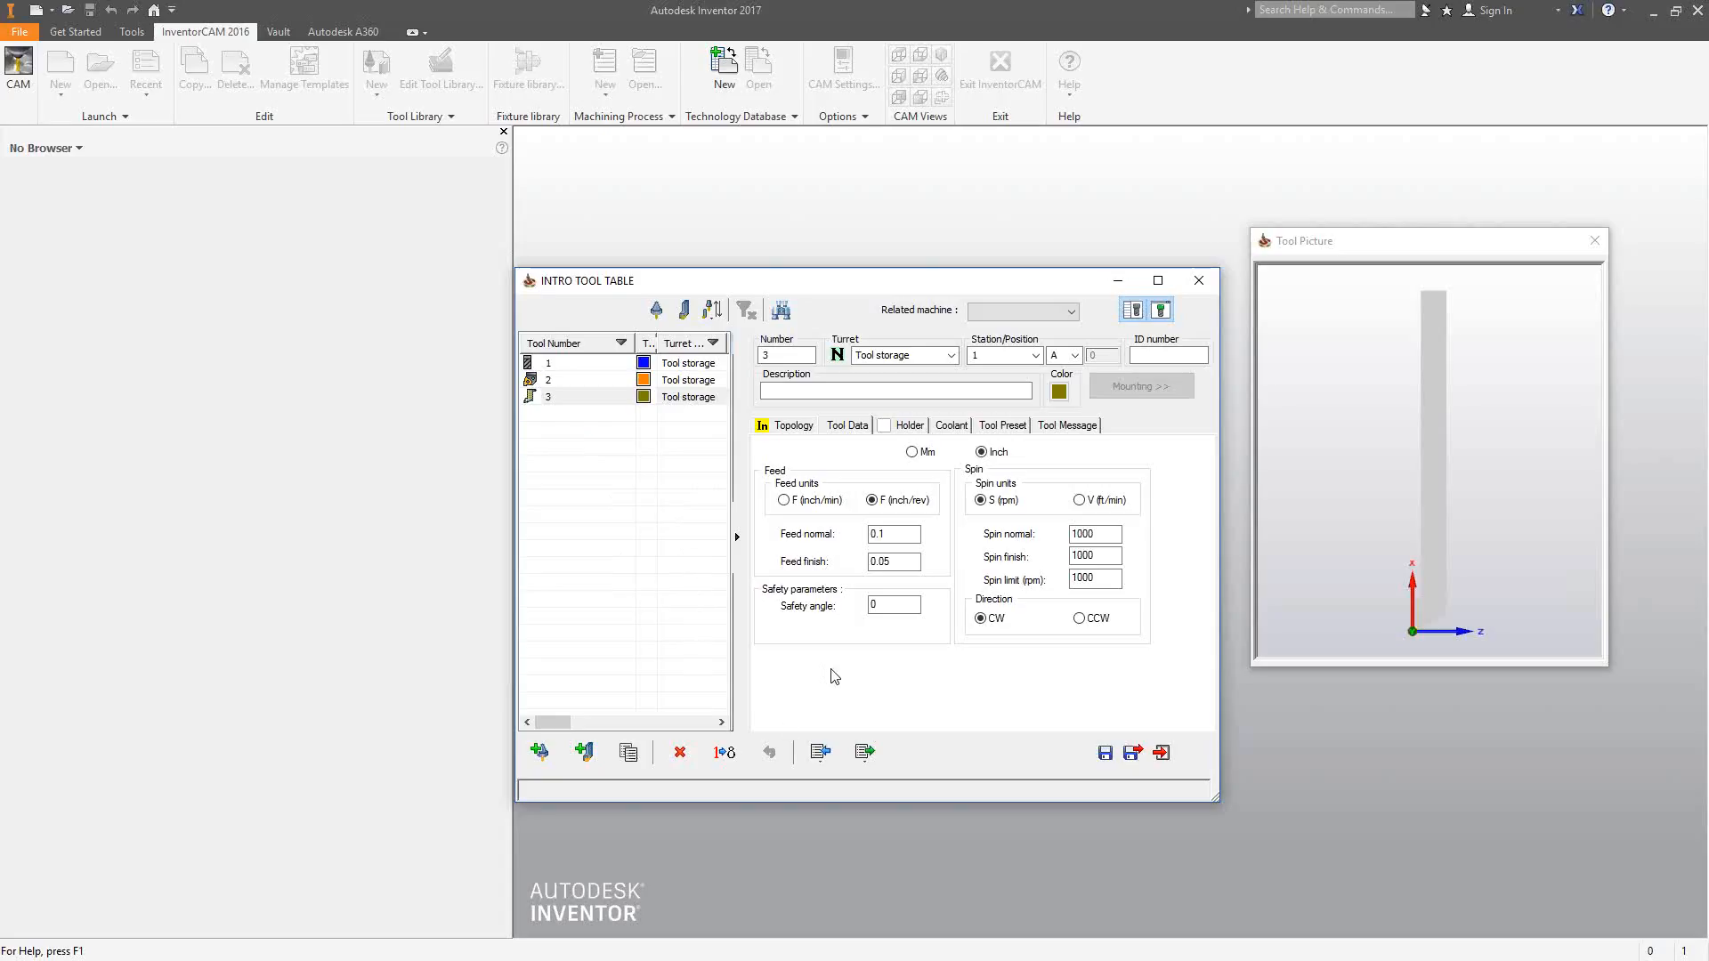
Step: Start importing tools from the GENERAL library and filter its list to the END MILL tool type only
{"action": "left_click", "coordinate": [819, 752]}
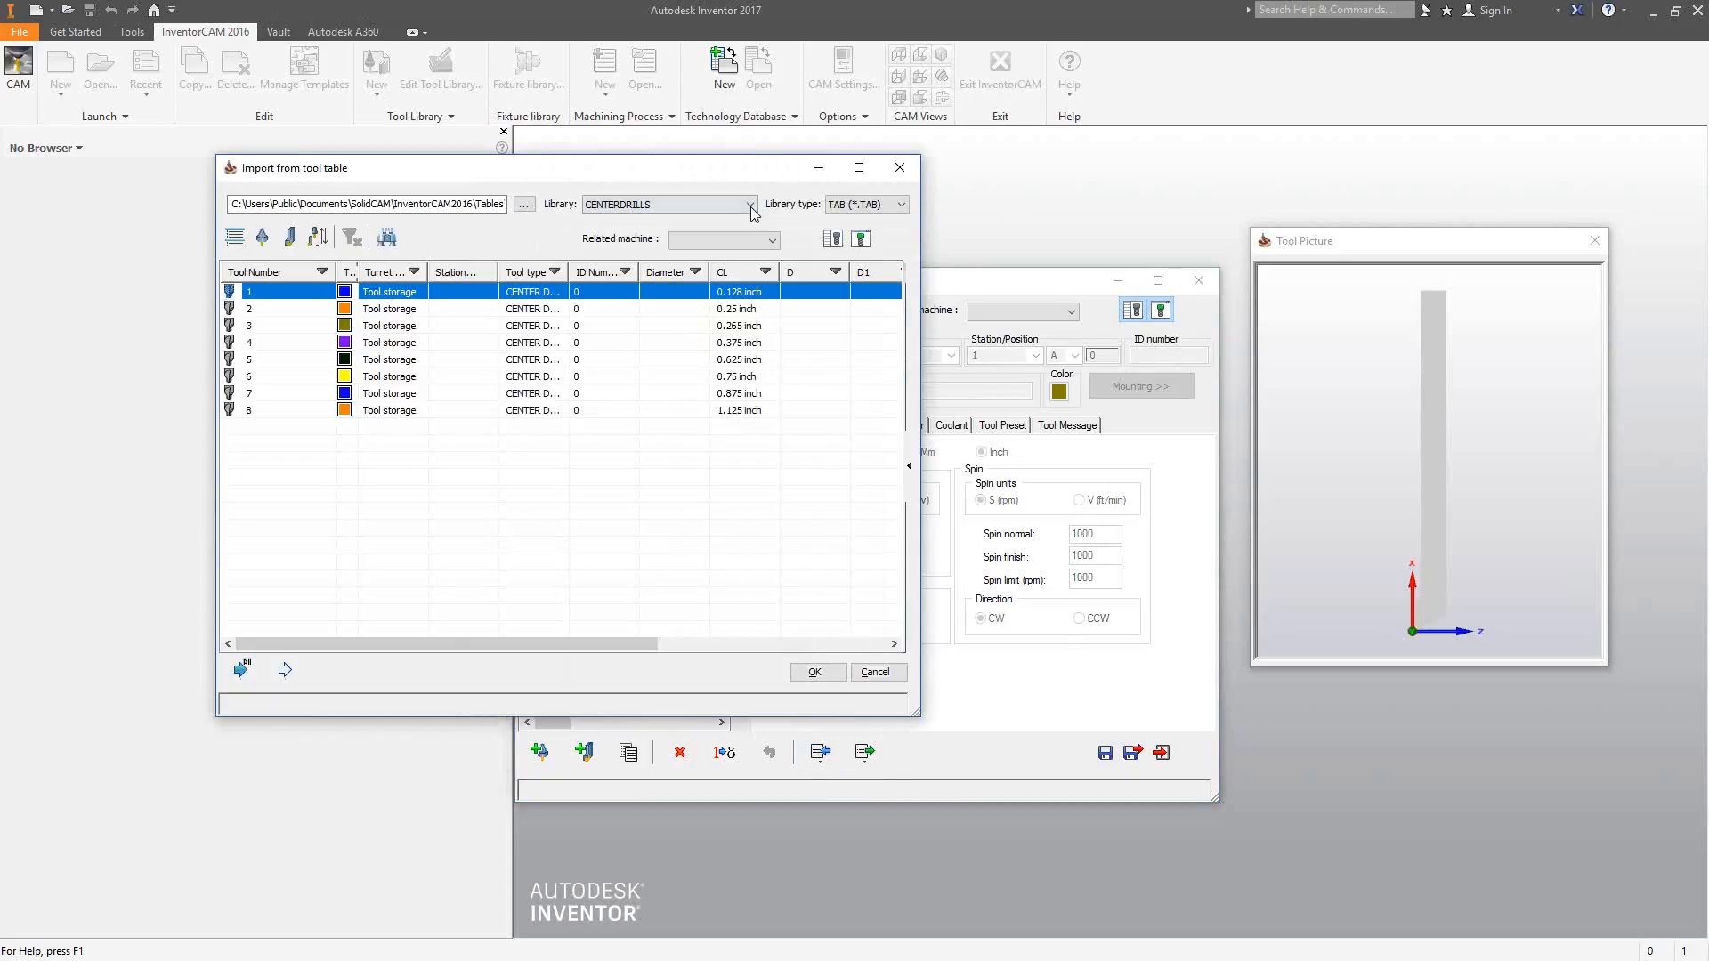
{"action": "left_click", "coordinate": [750, 205]}
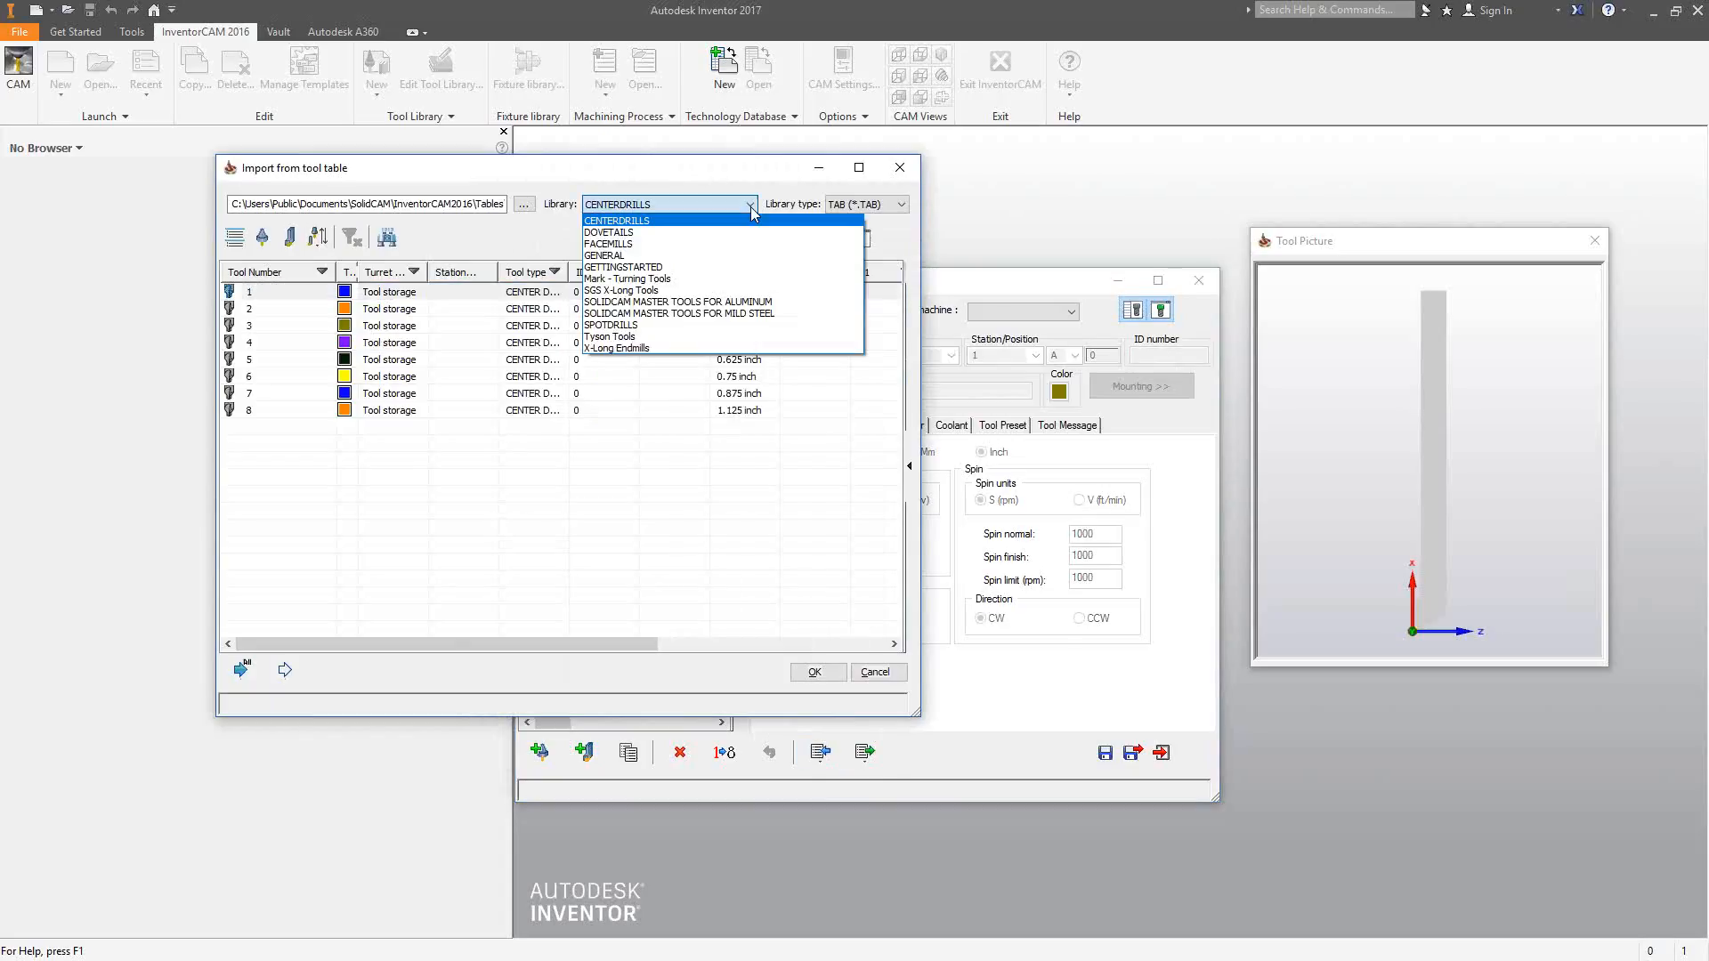
{"action": "left_click", "coordinate": [617, 256]}
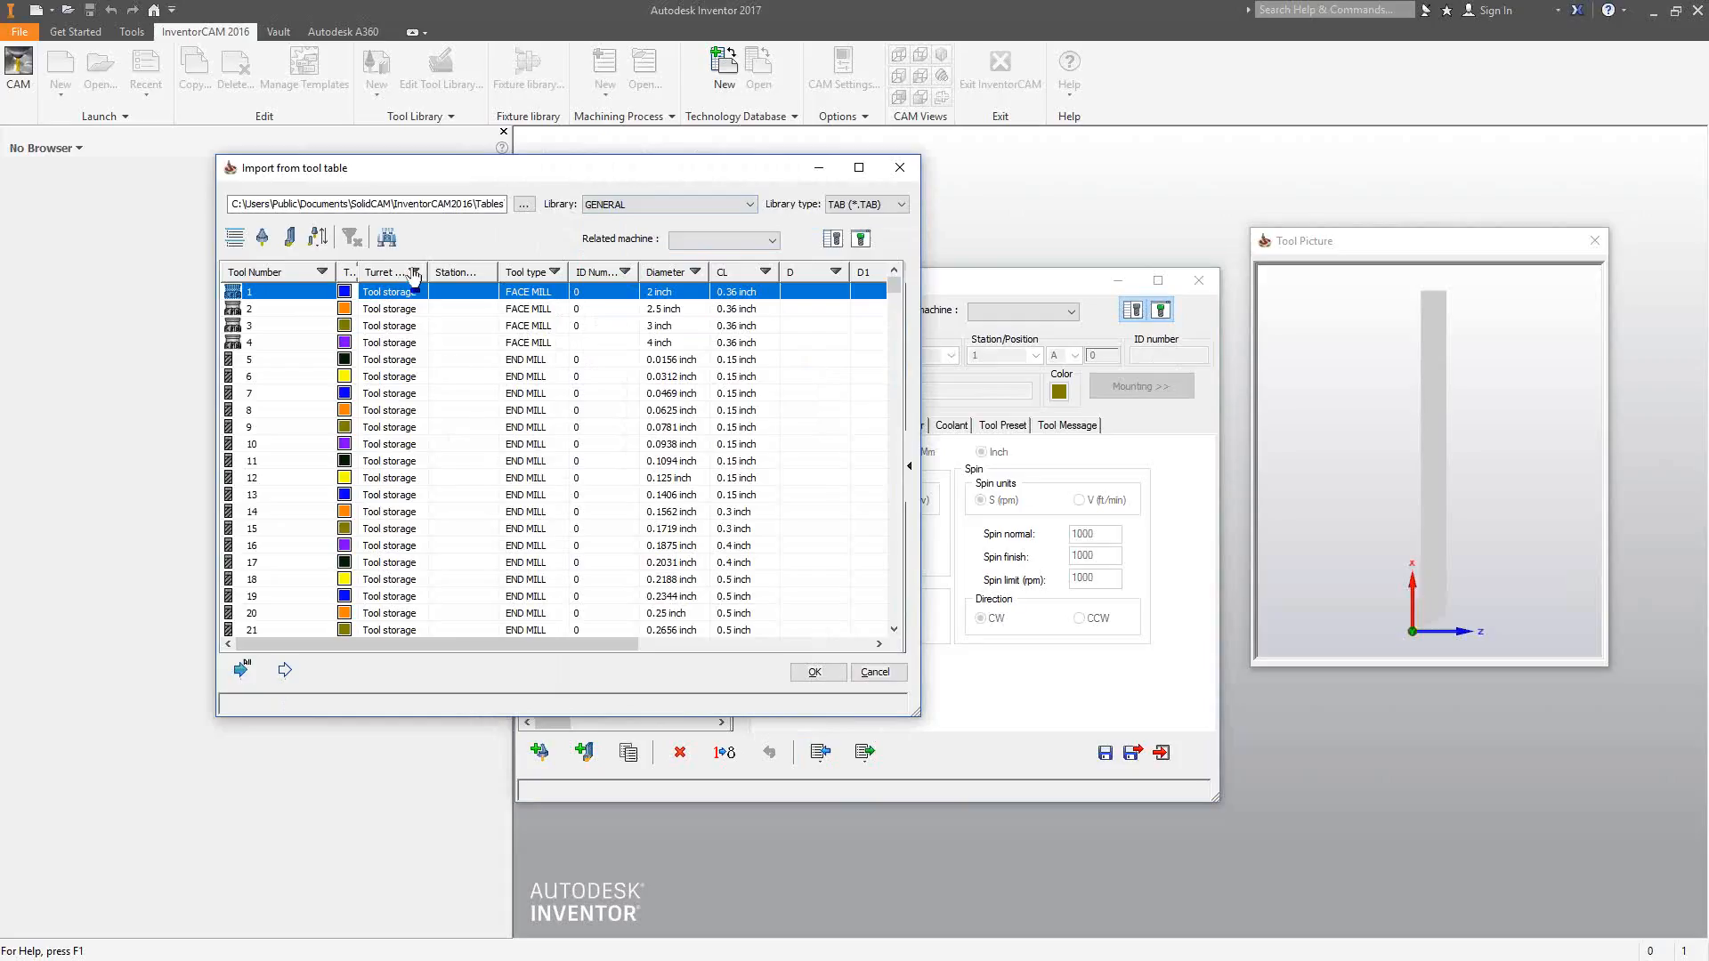
{"action": "left_click", "coordinate": [555, 271]}
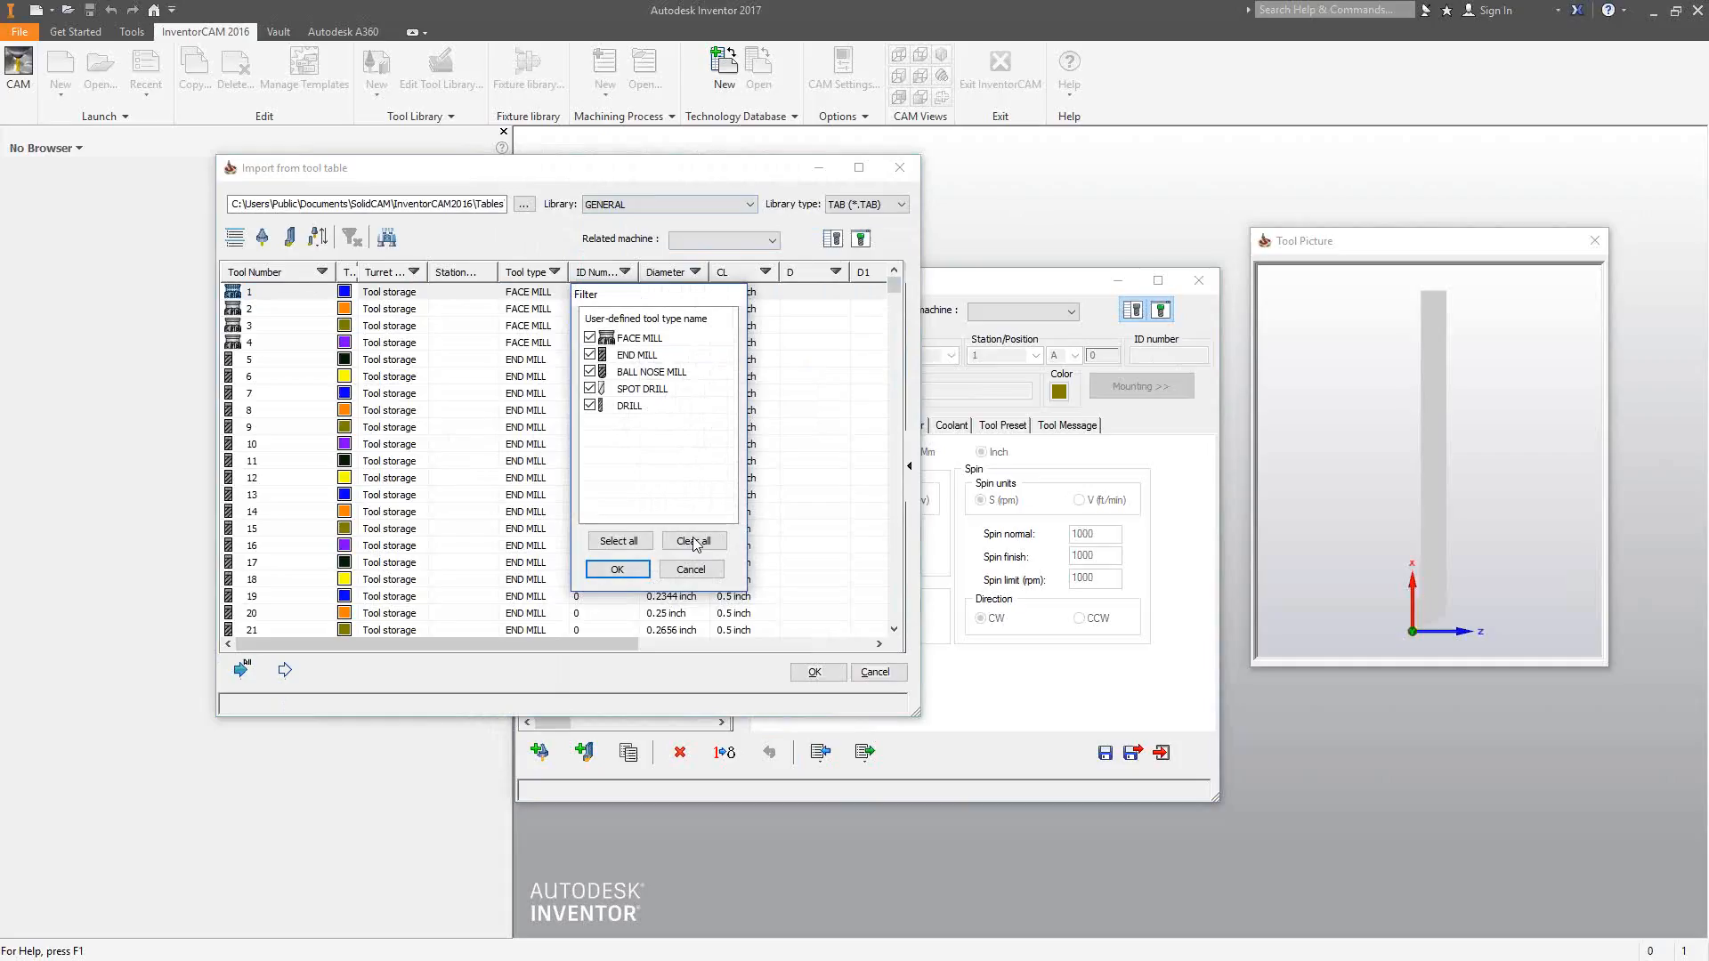
{"action": "left_click", "coordinate": [699, 543]}
{"action": "left_click", "coordinate": [591, 355]}
{"action": "left_click", "coordinate": [634, 572]}
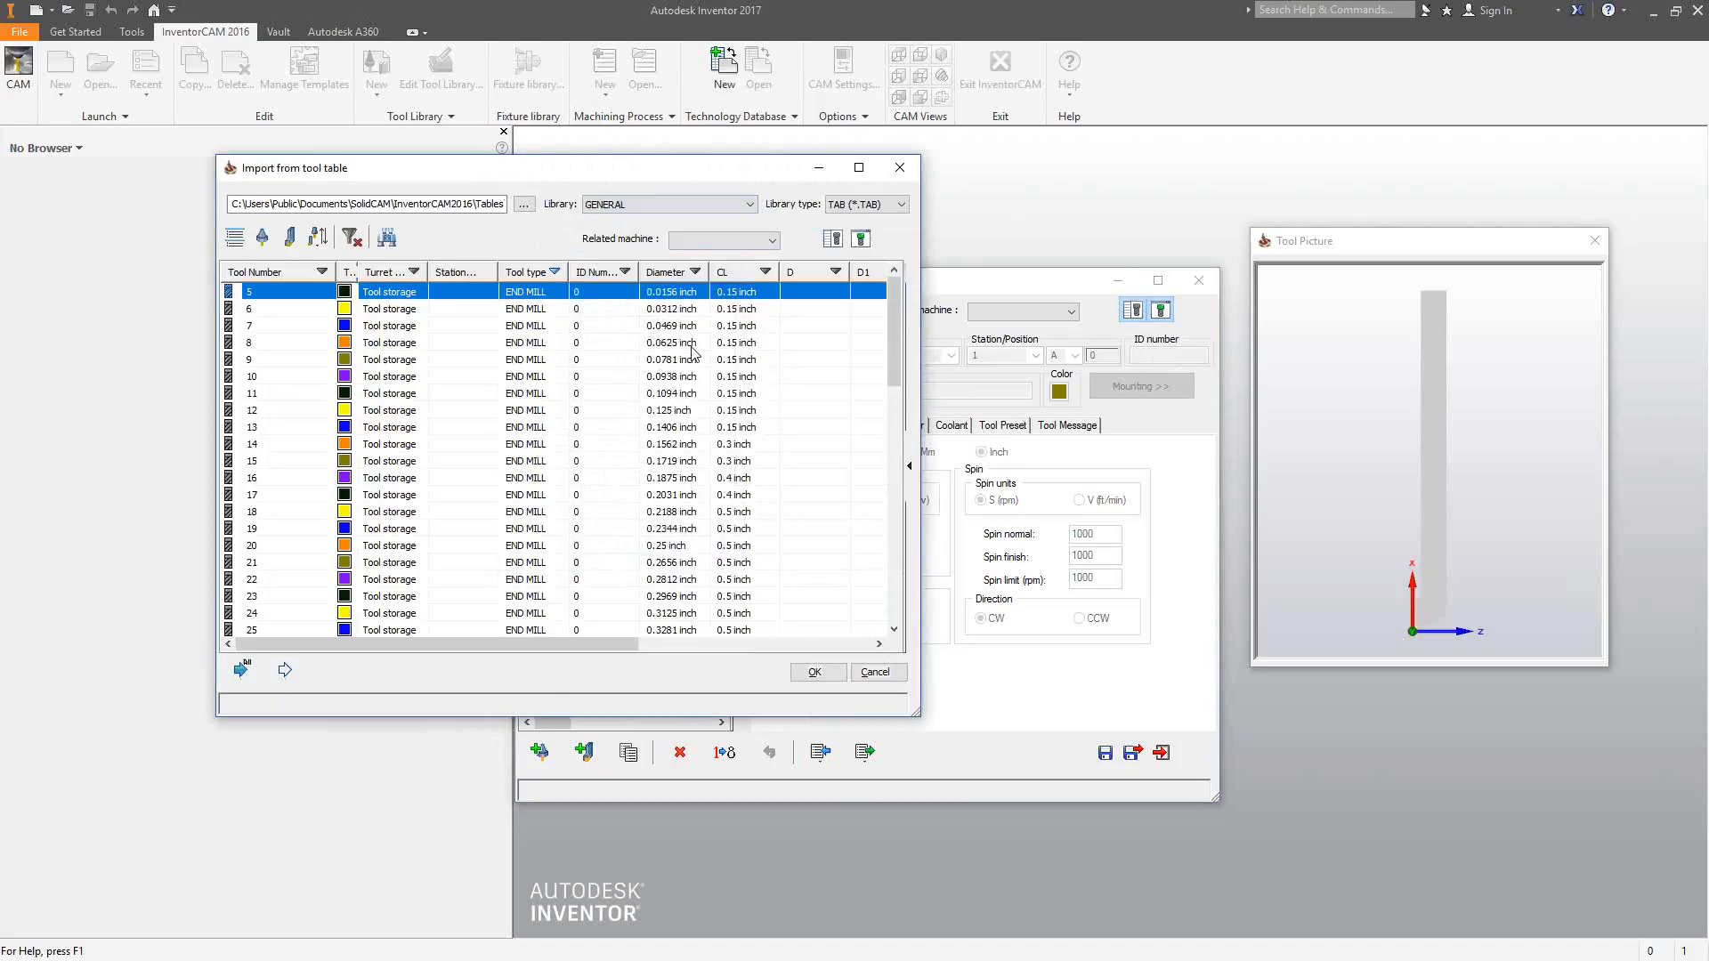
Step: Filter the library's end mills to diameters from .2499 to .25
{"action": "left_click", "coordinate": [695, 272]}
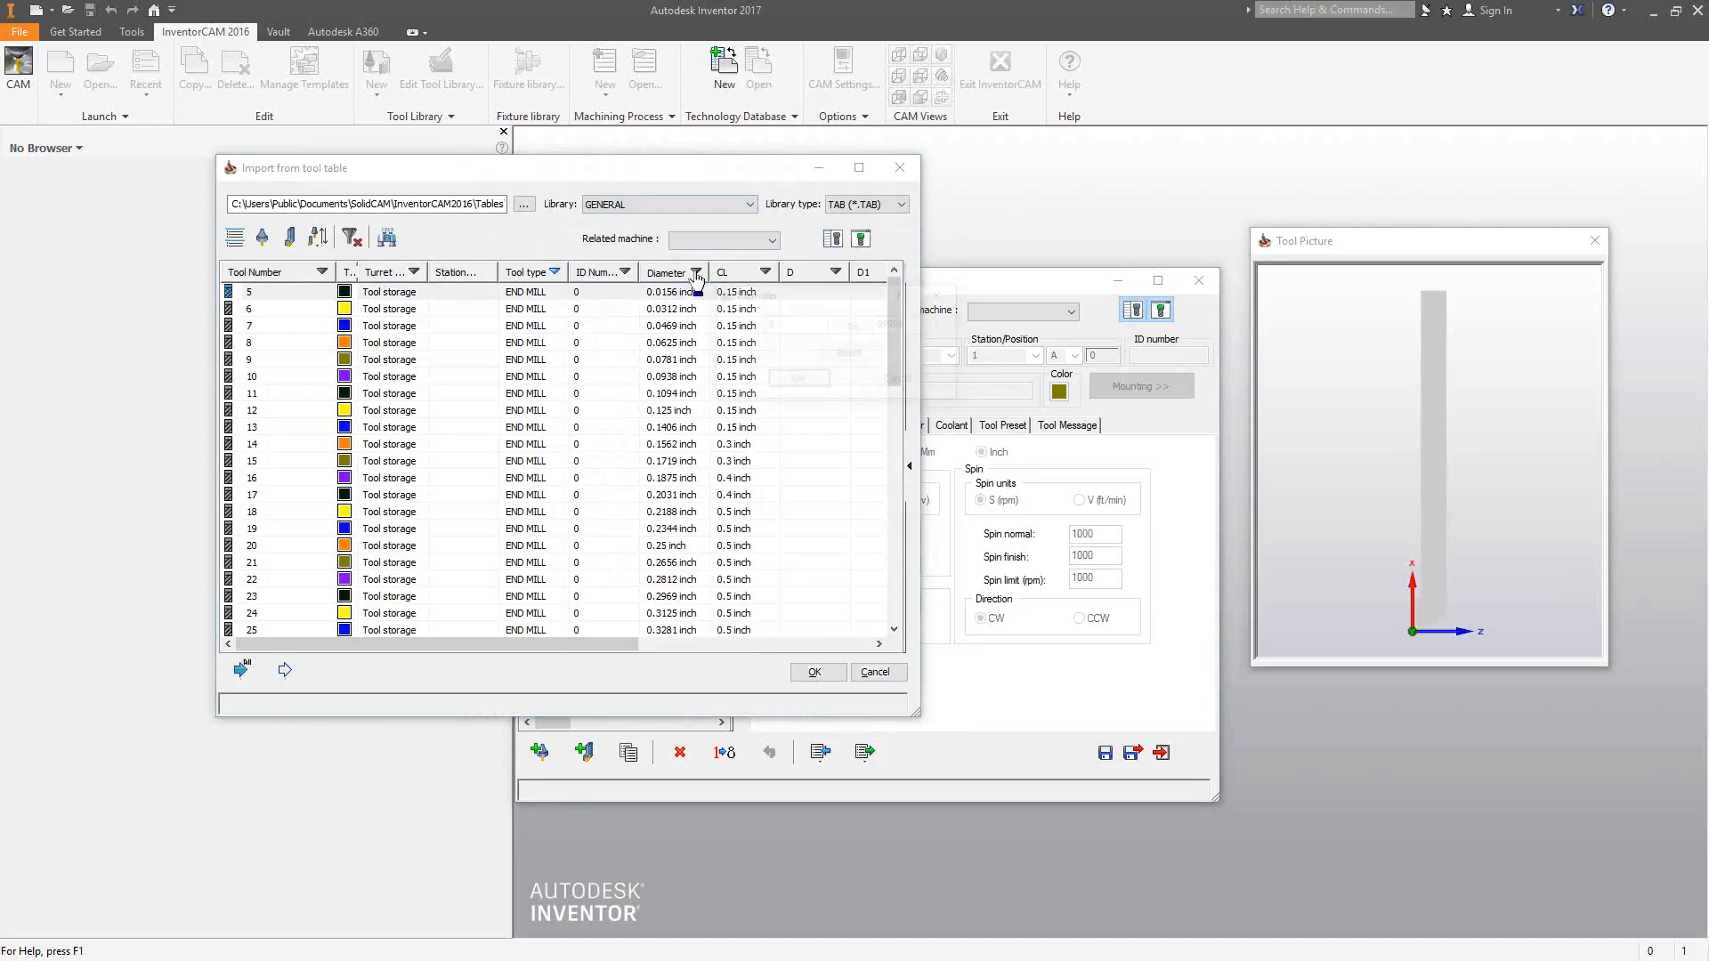
{"action": "key", "text": "Tab"}
{"action": "key", "text": "Tab"}
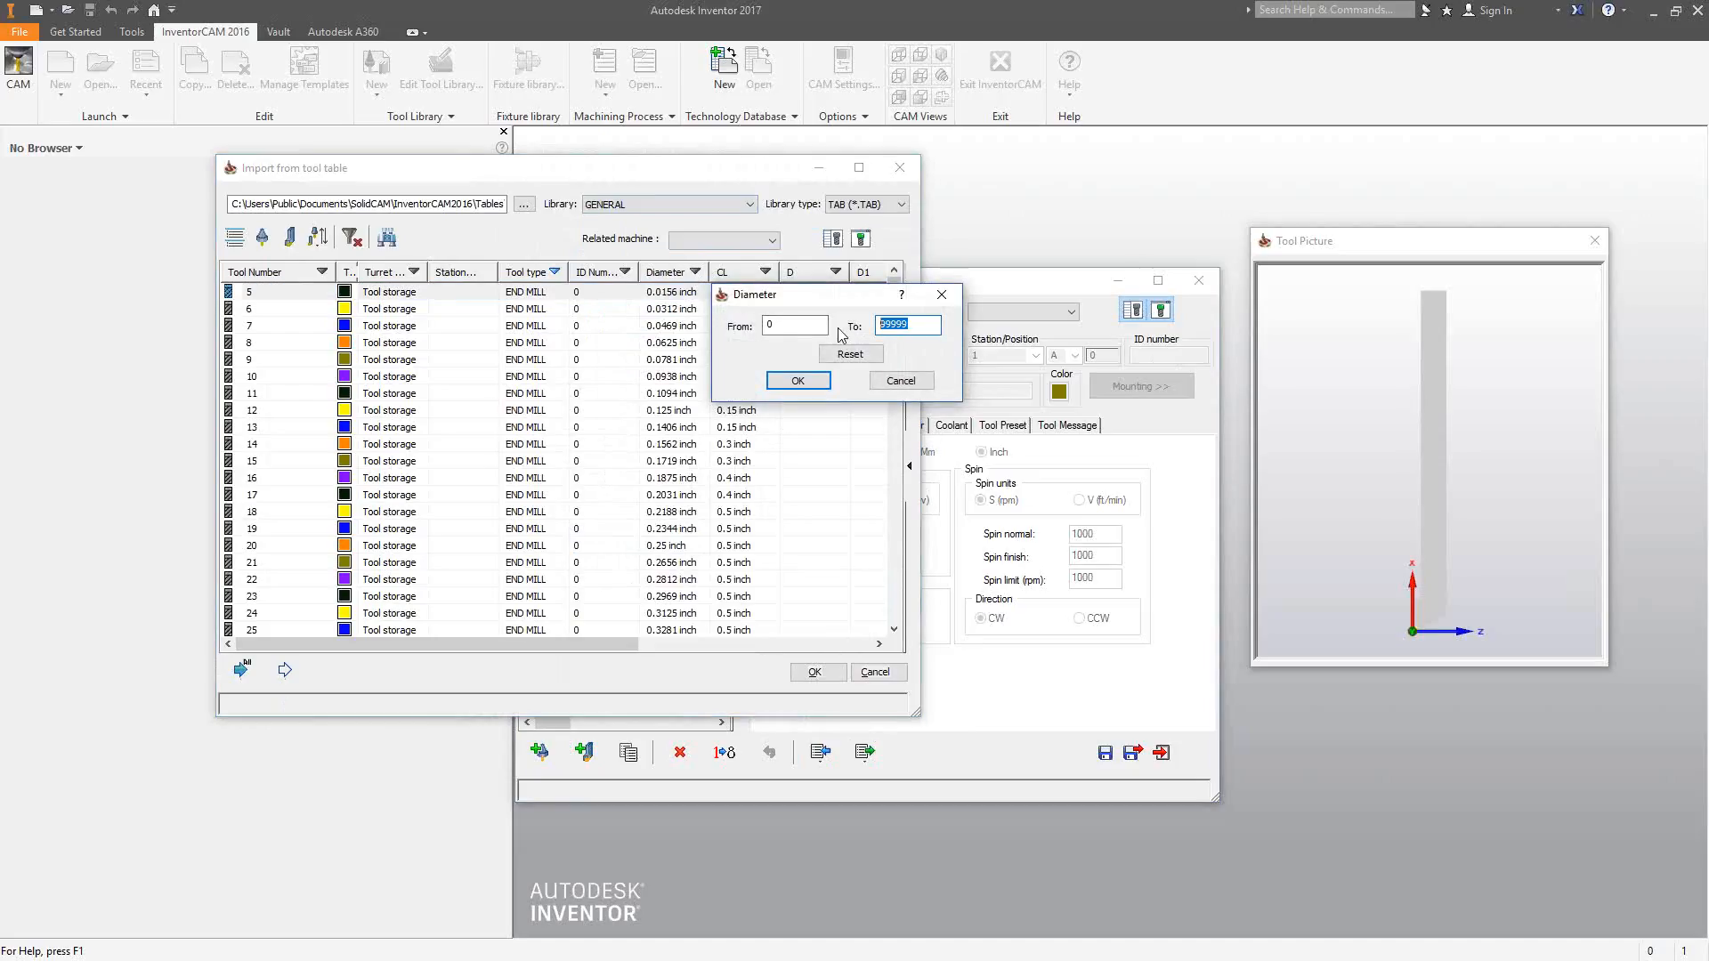
{"action": "type", "text": ".25"}
{"action": "double_click", "coordinate": [775, 327]}
{"action": "type", "text": ".2499"}
{"action": "left_click", "coordinate": [790, 380]}
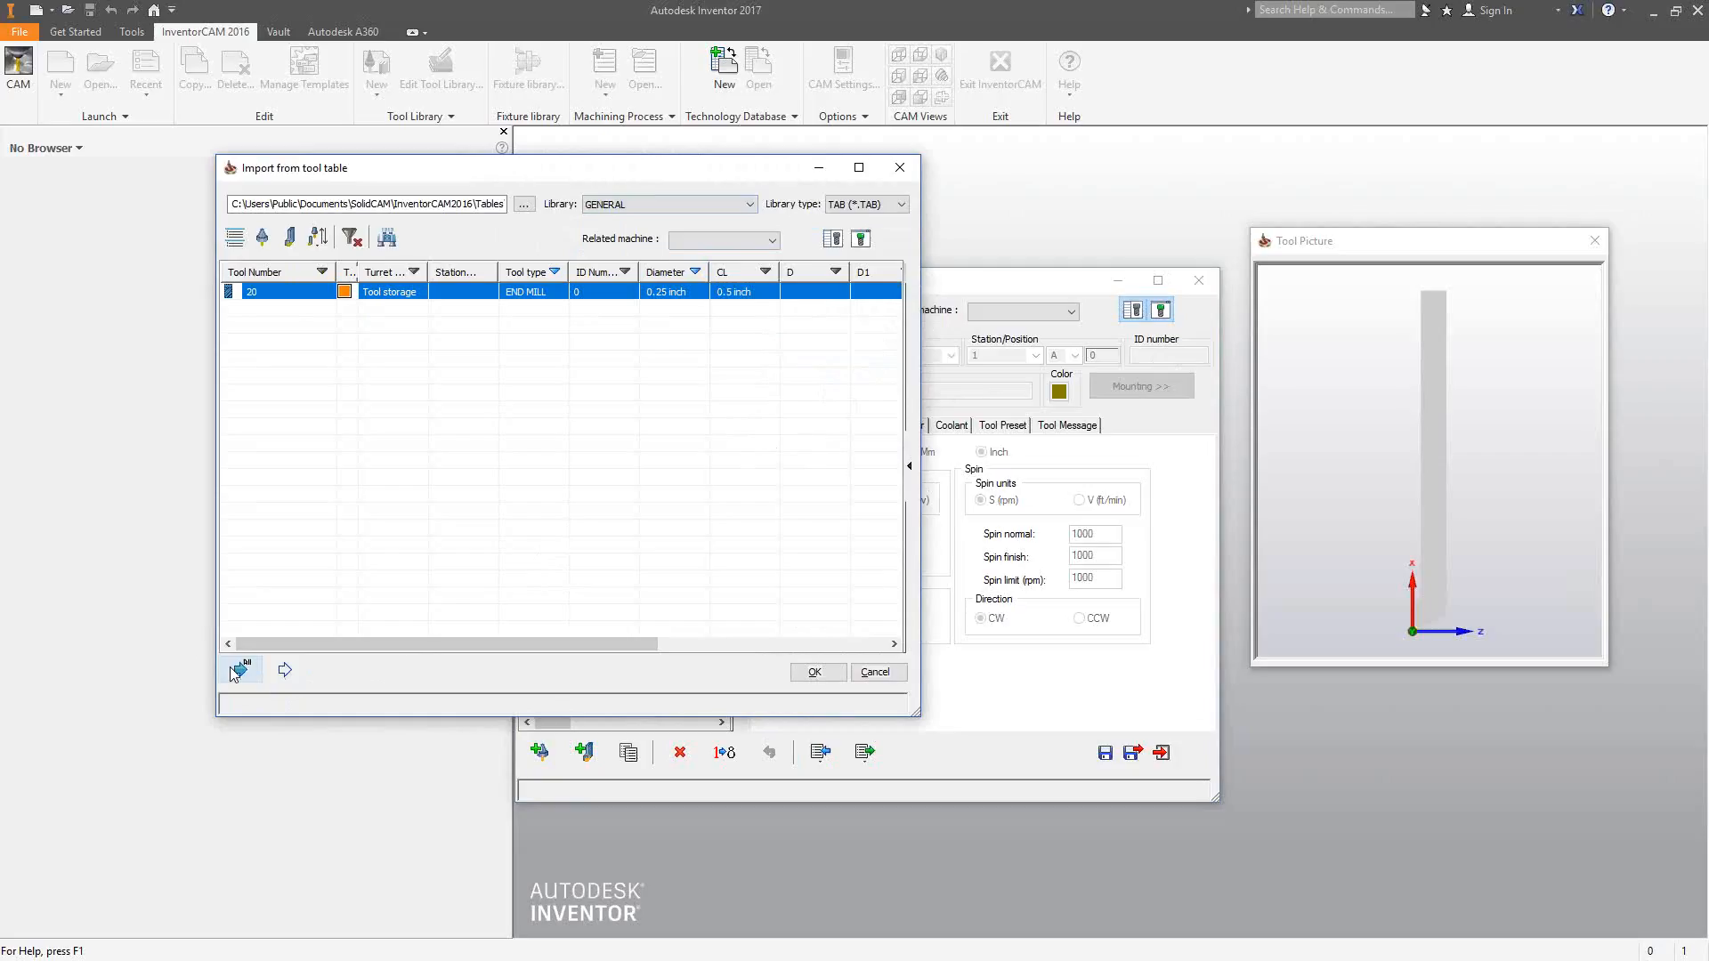
Step: Import the 0.25 inch end mill with tool numbering, save the Intro Tool Table and close it
{"action": "left_click", "coordinate": [294, 674]}
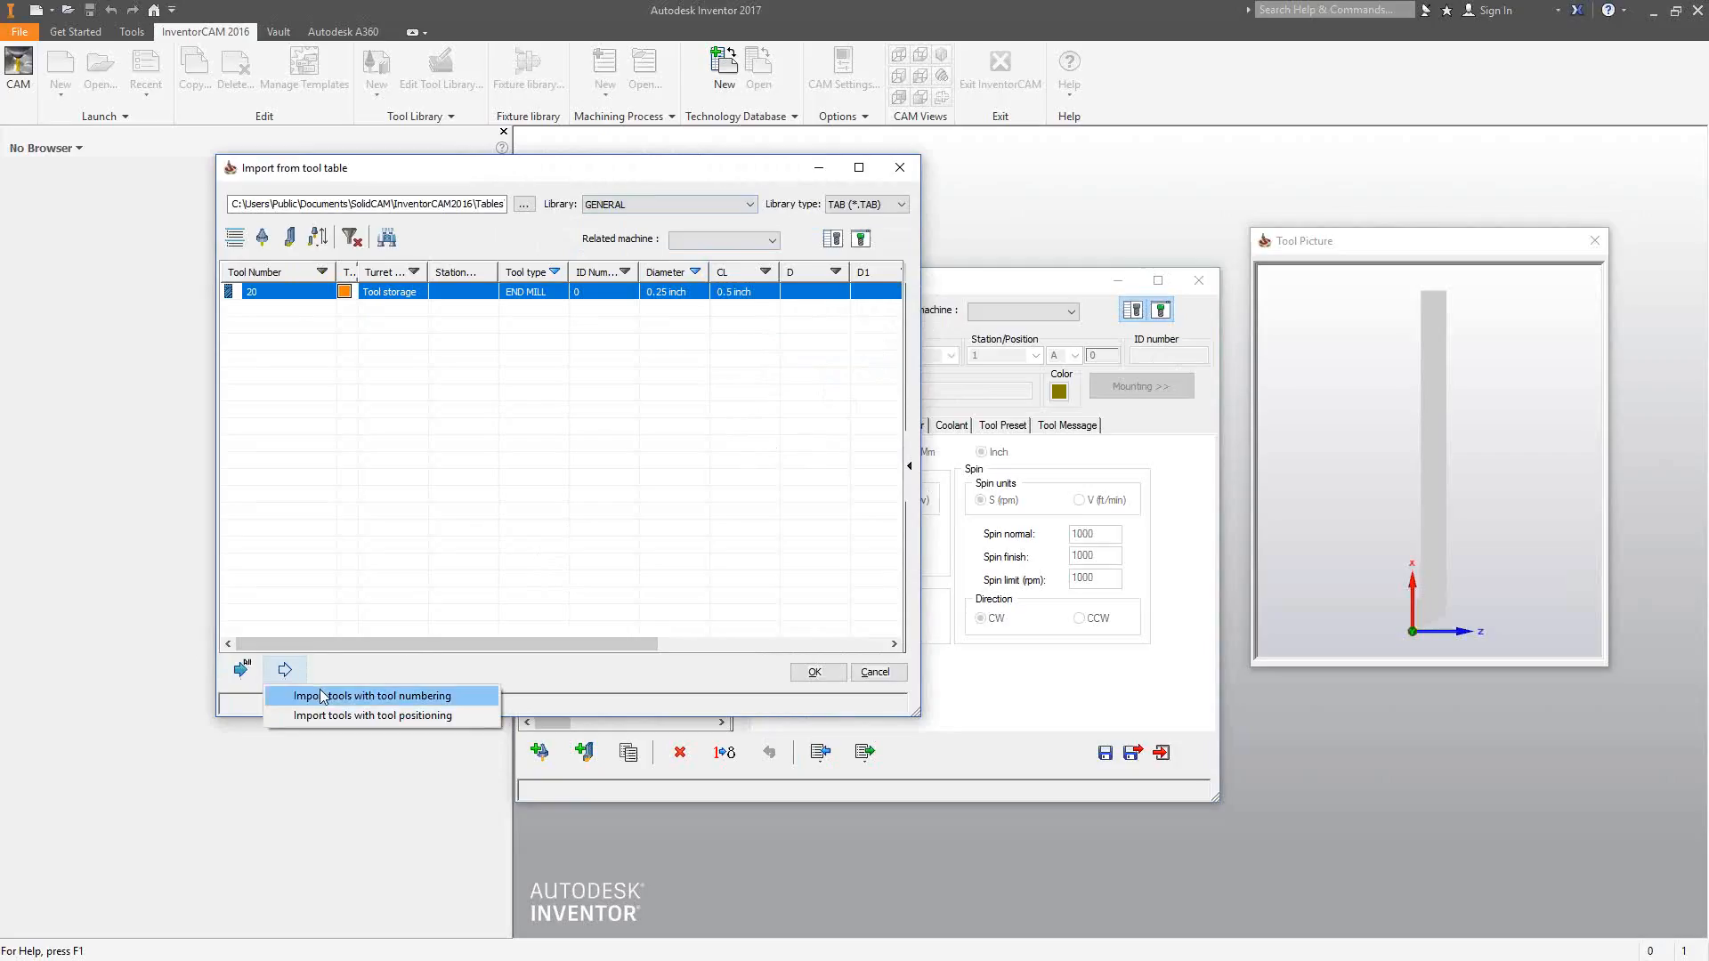
{"action": "left_click", "coordinate": [322, 696]}
{"action": "left_click", "coordinate": [814, 672]}
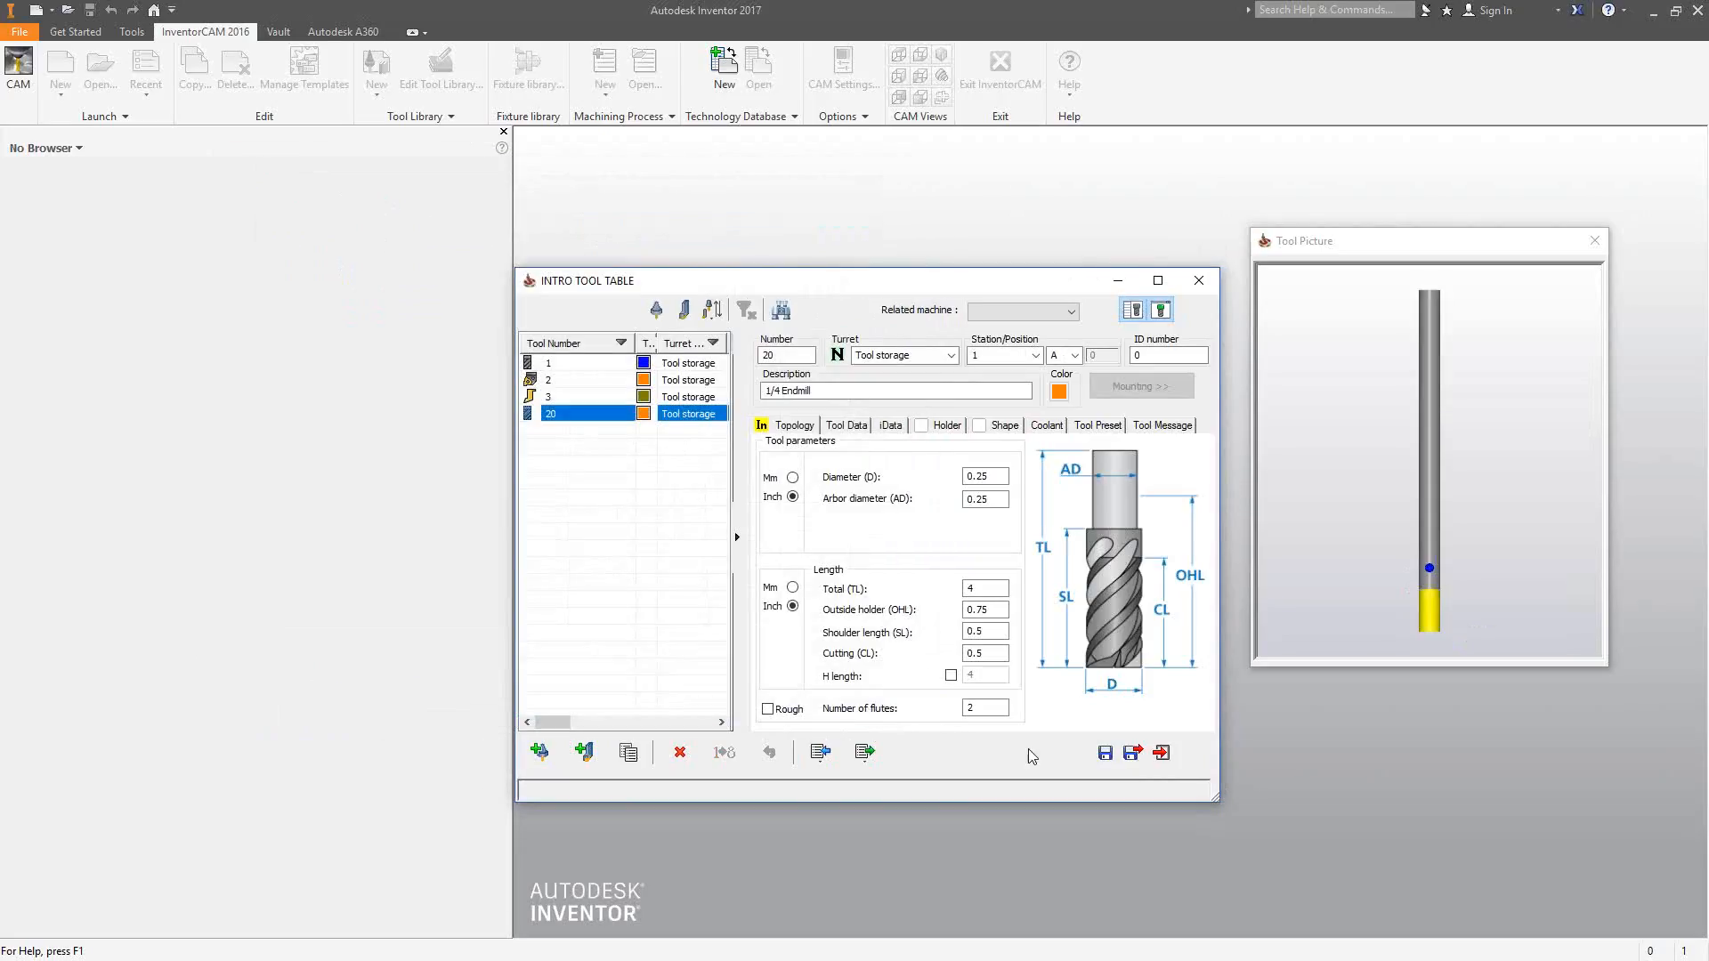
{"action": "left_click", "coordinate": [1106, 753]}
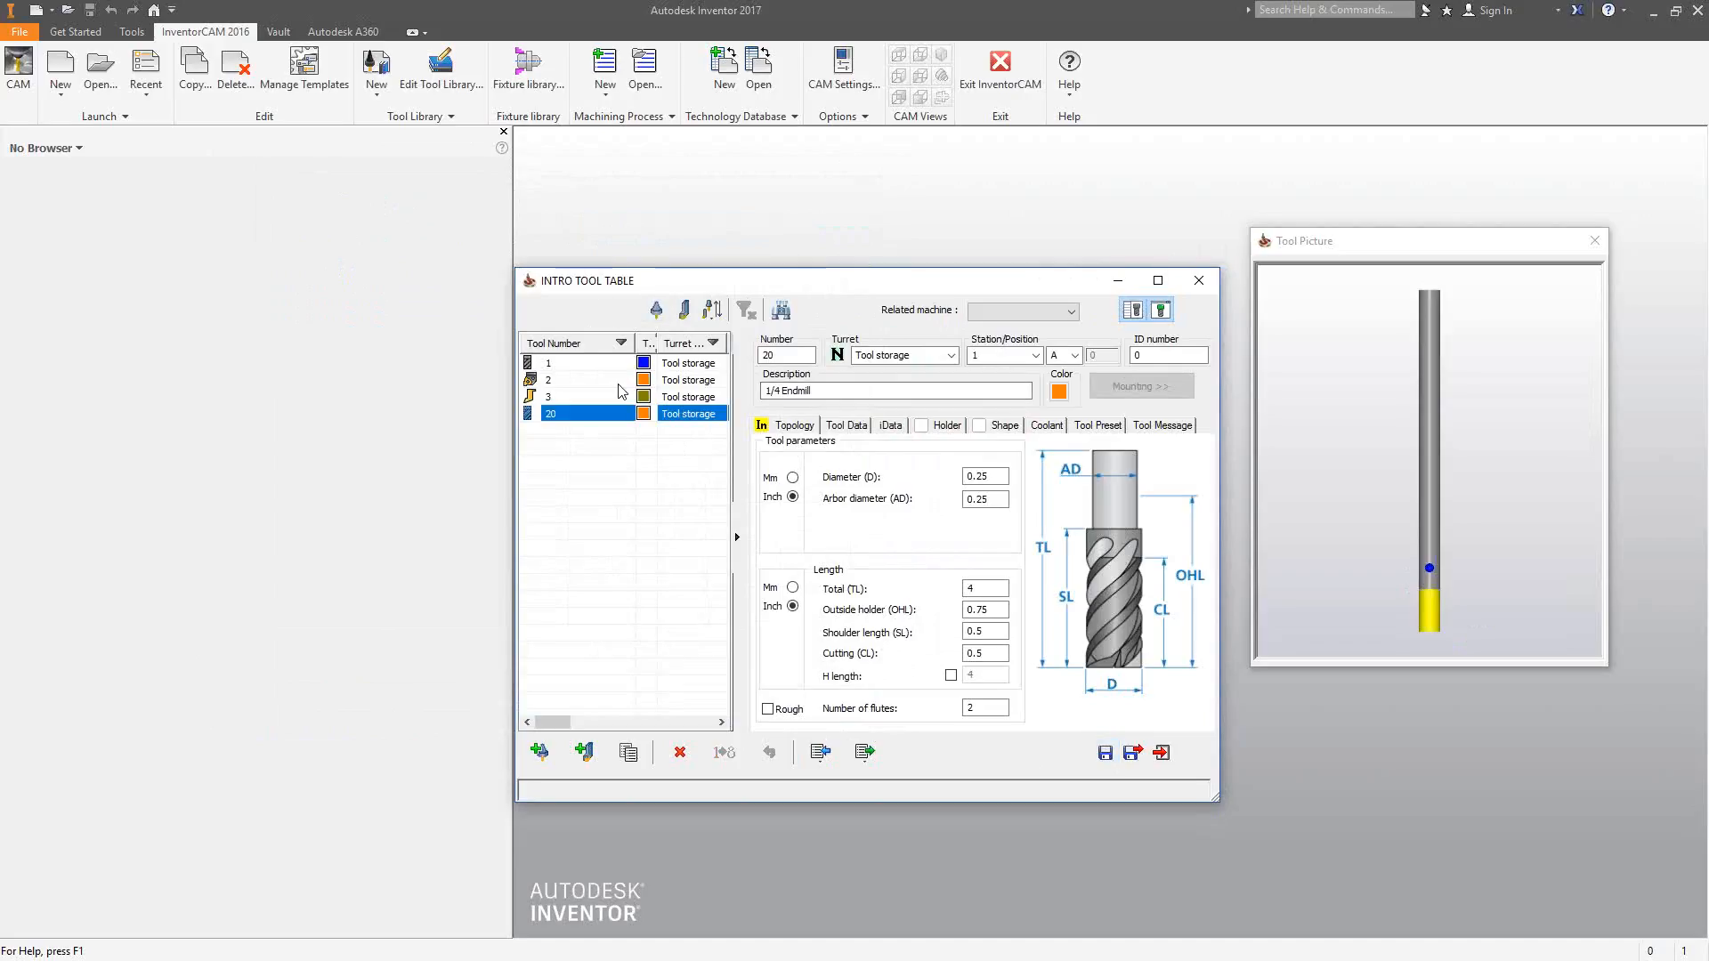
{"action": "left_click", "coordinate": [1161, 753]}
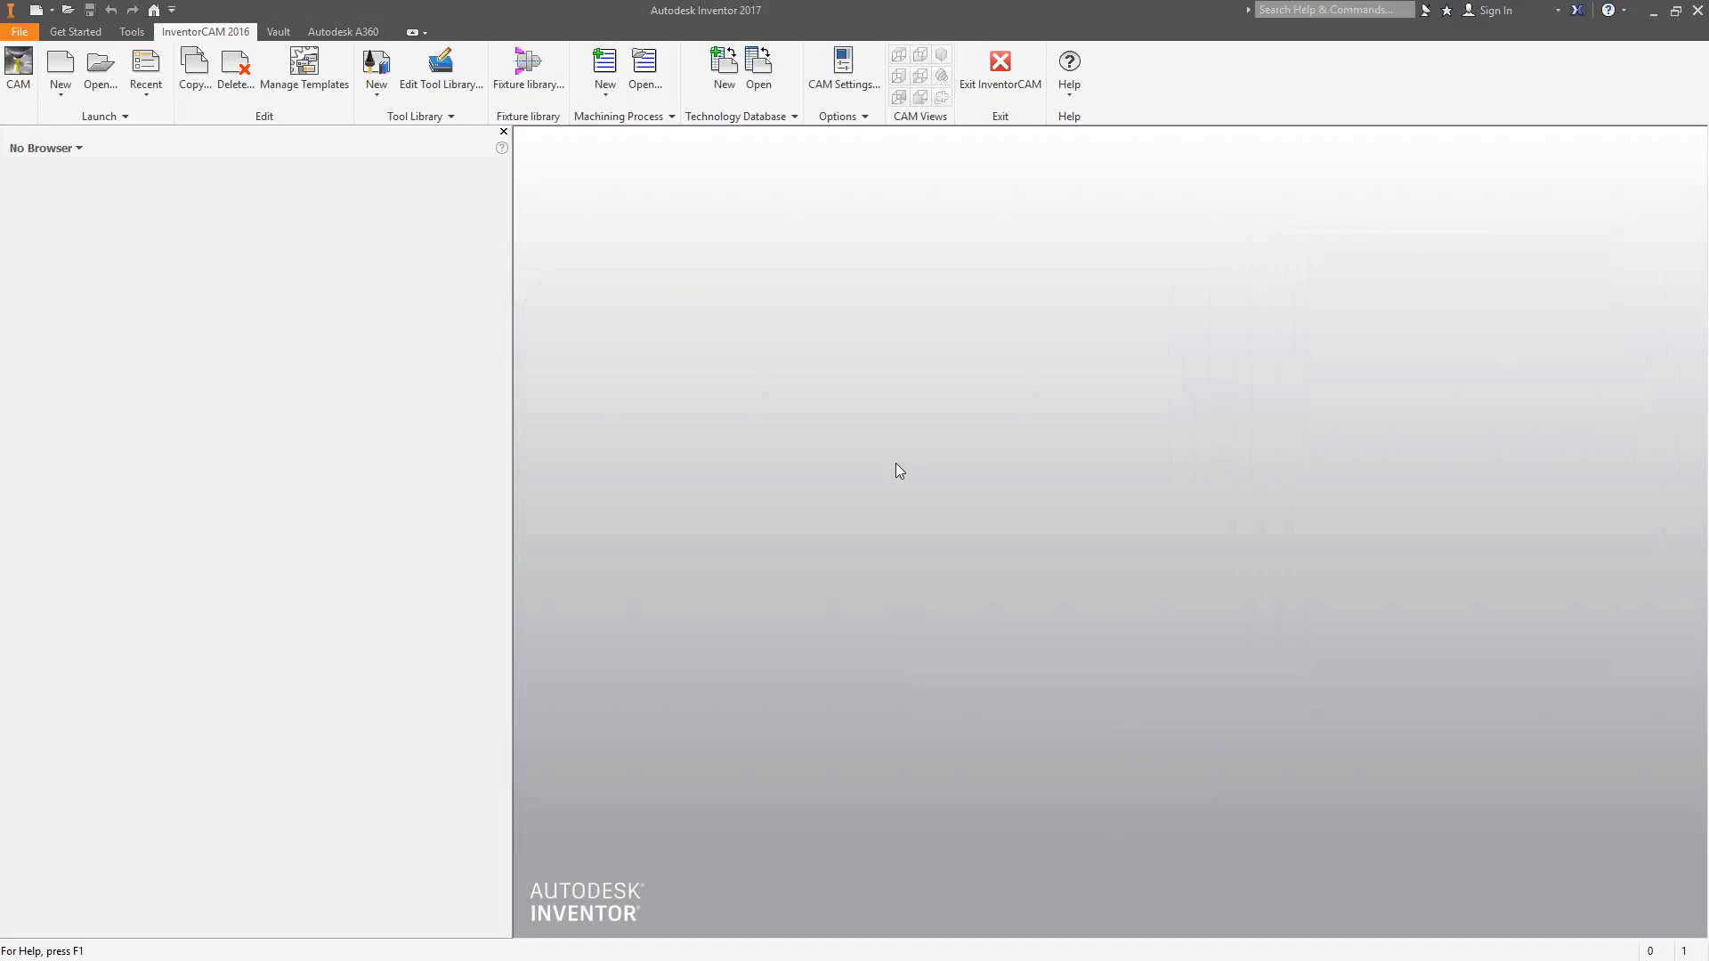
Step: Open the most recent CAM-Part, SIMPLE TURNING, and its part tool table
{"action": "left_click", "coordinate": [146, 78]}
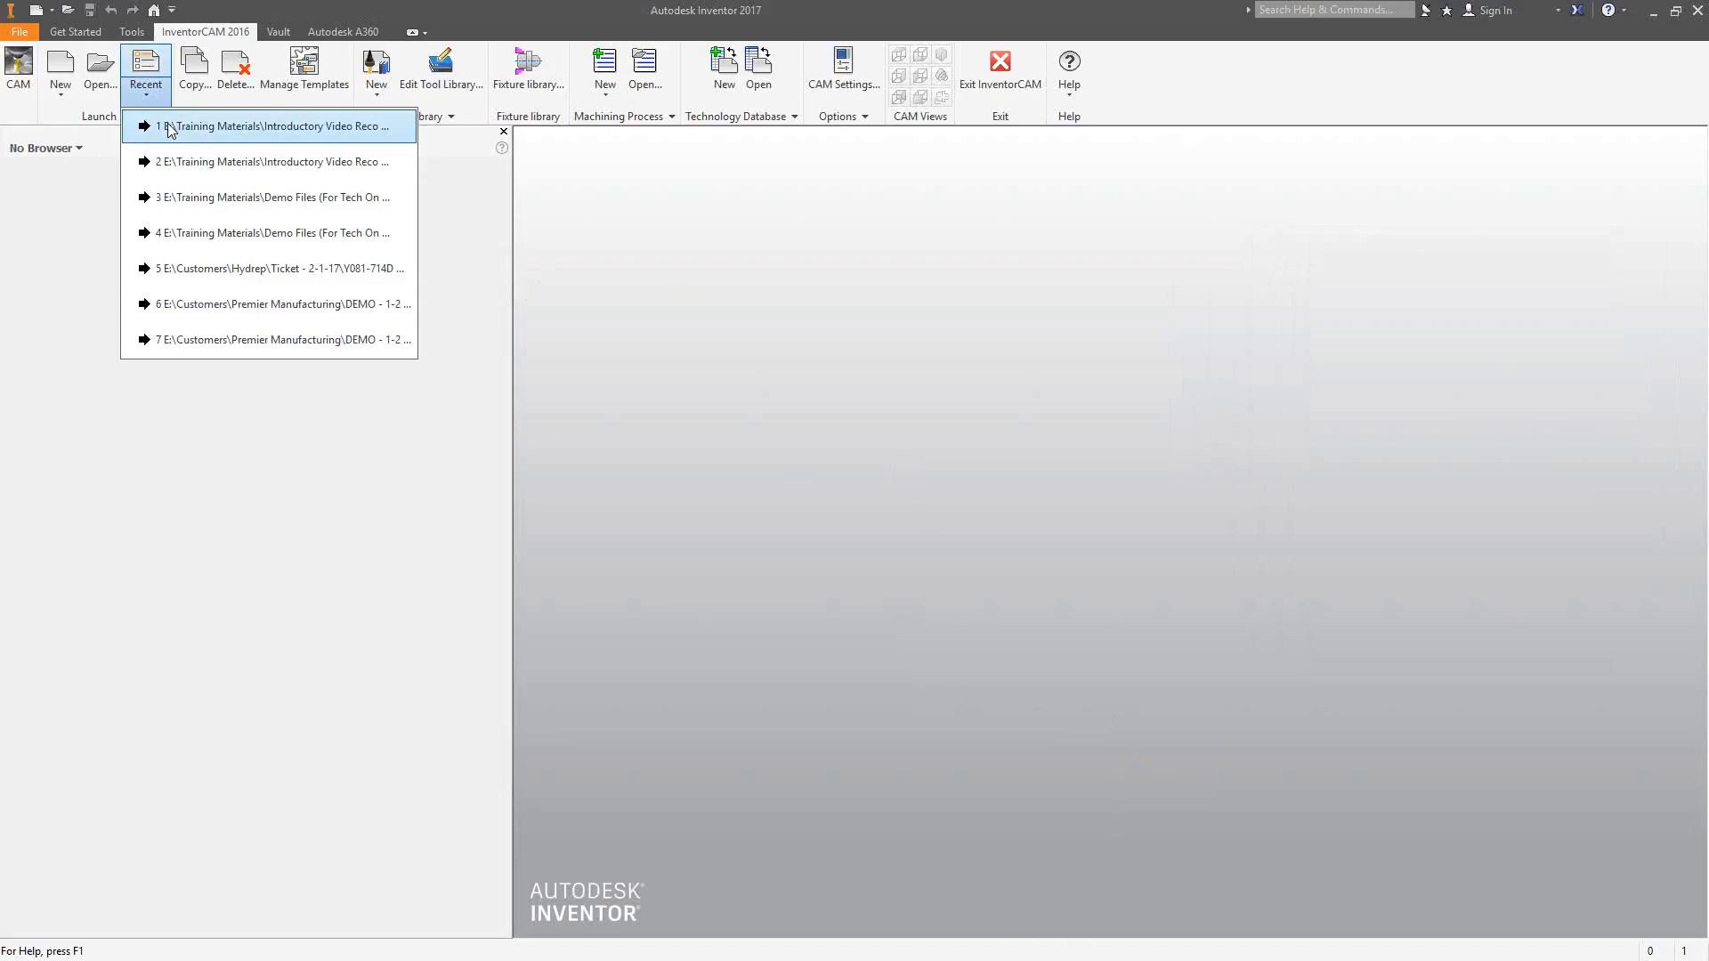
{"action": "left_click", "coordinate": [170, 128]}
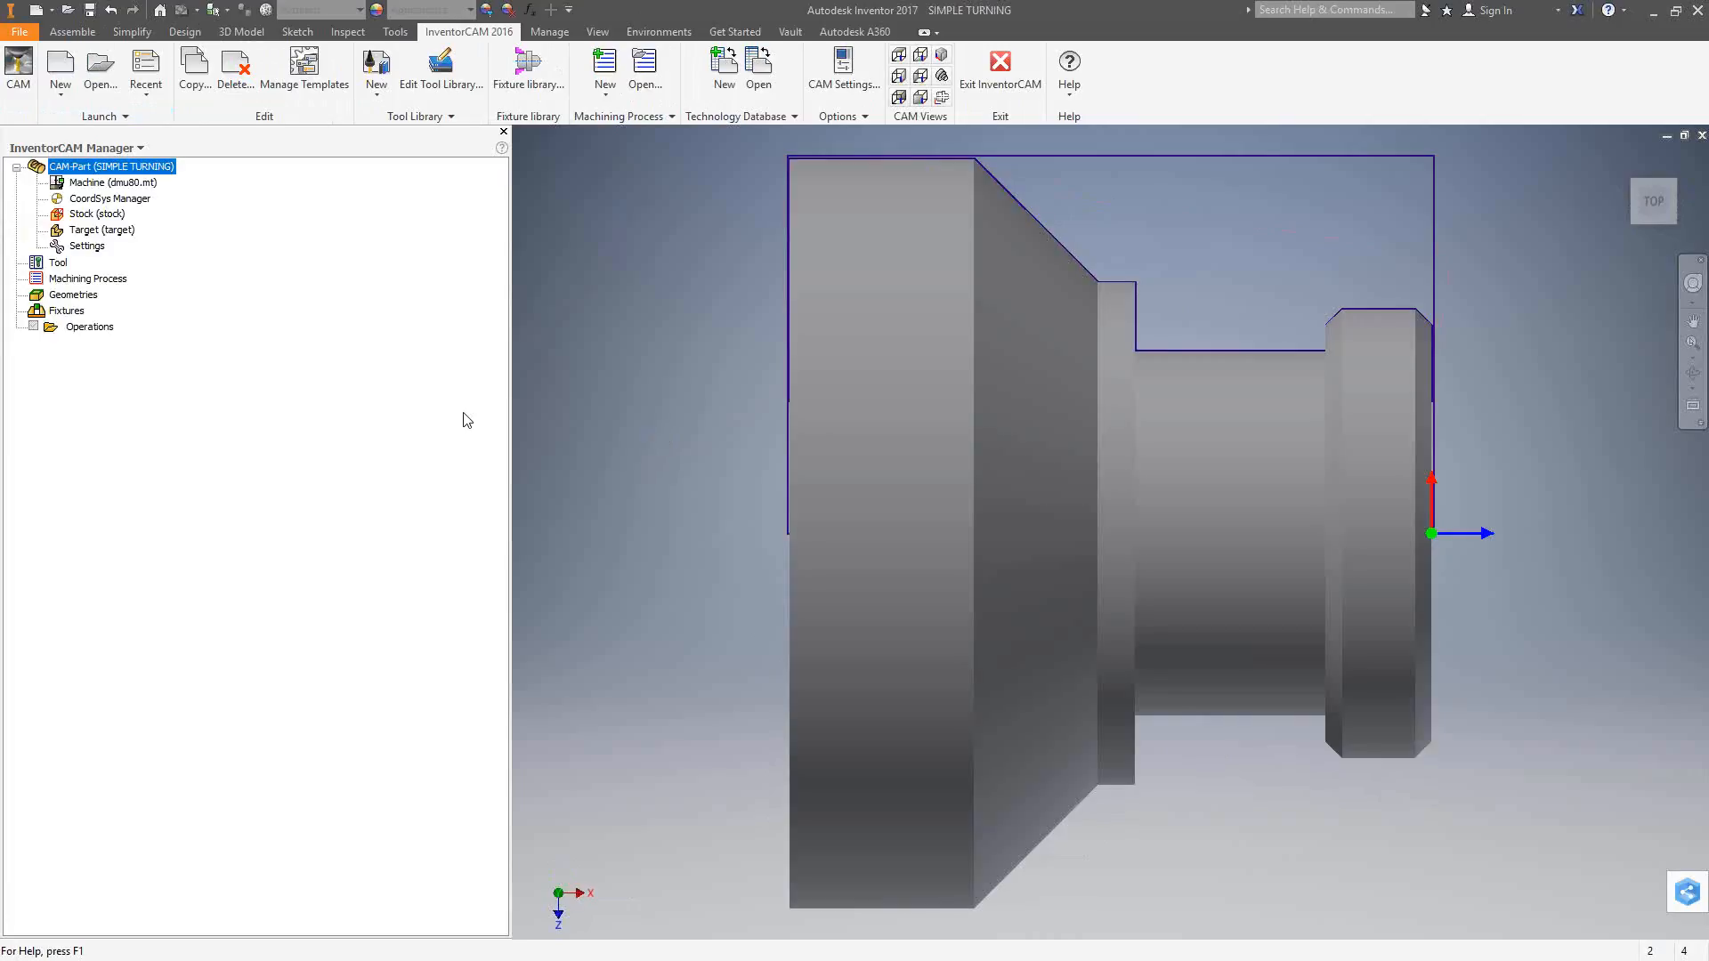
{"action": "double_click", "coordinate": [58, 264]}
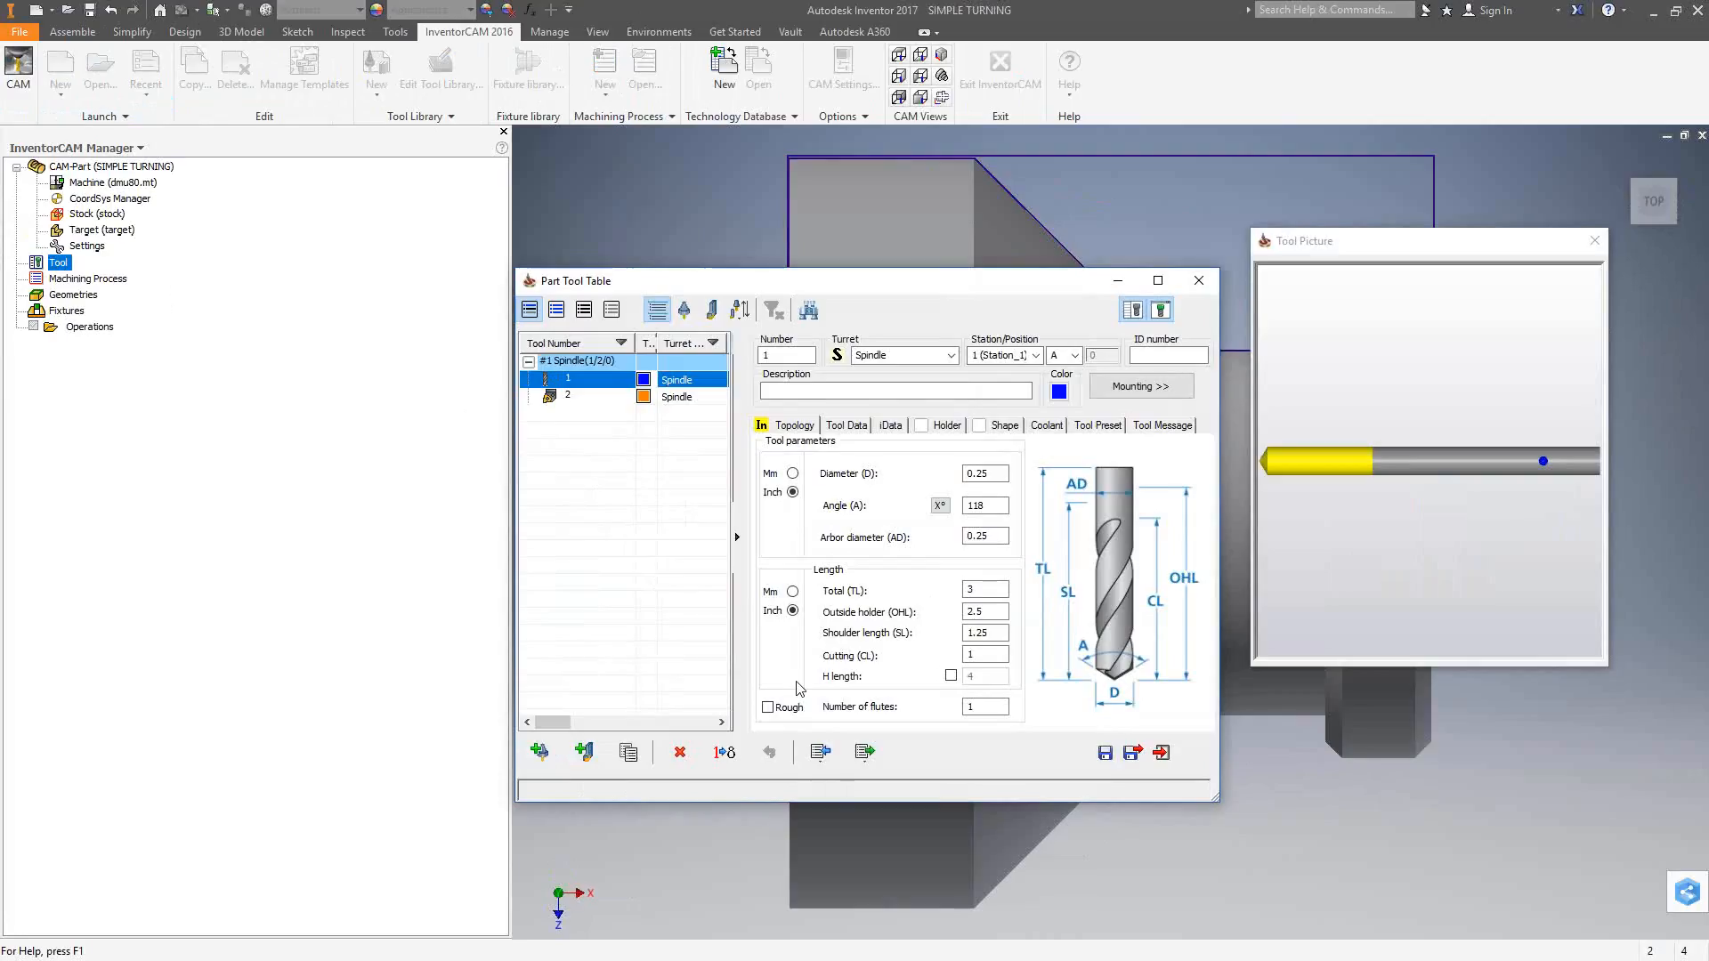
{"action": "left_click", "coordinate": [868, 757]}
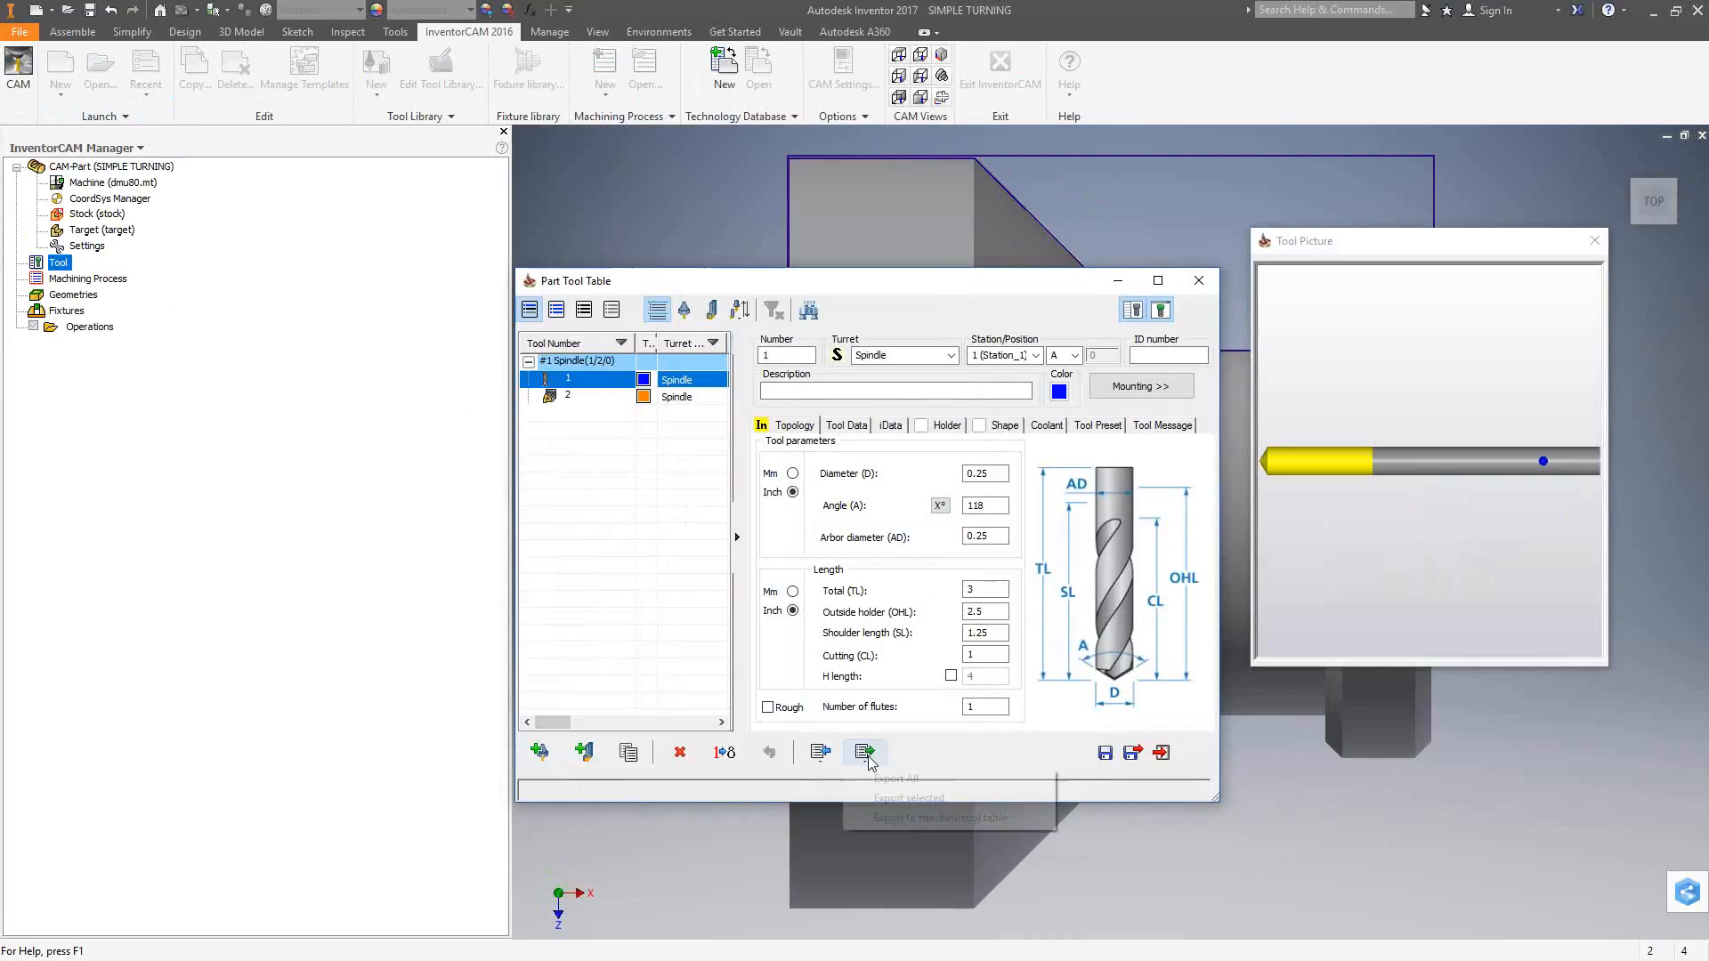
{"action": "left_click", "coordinate": [766, 729]}
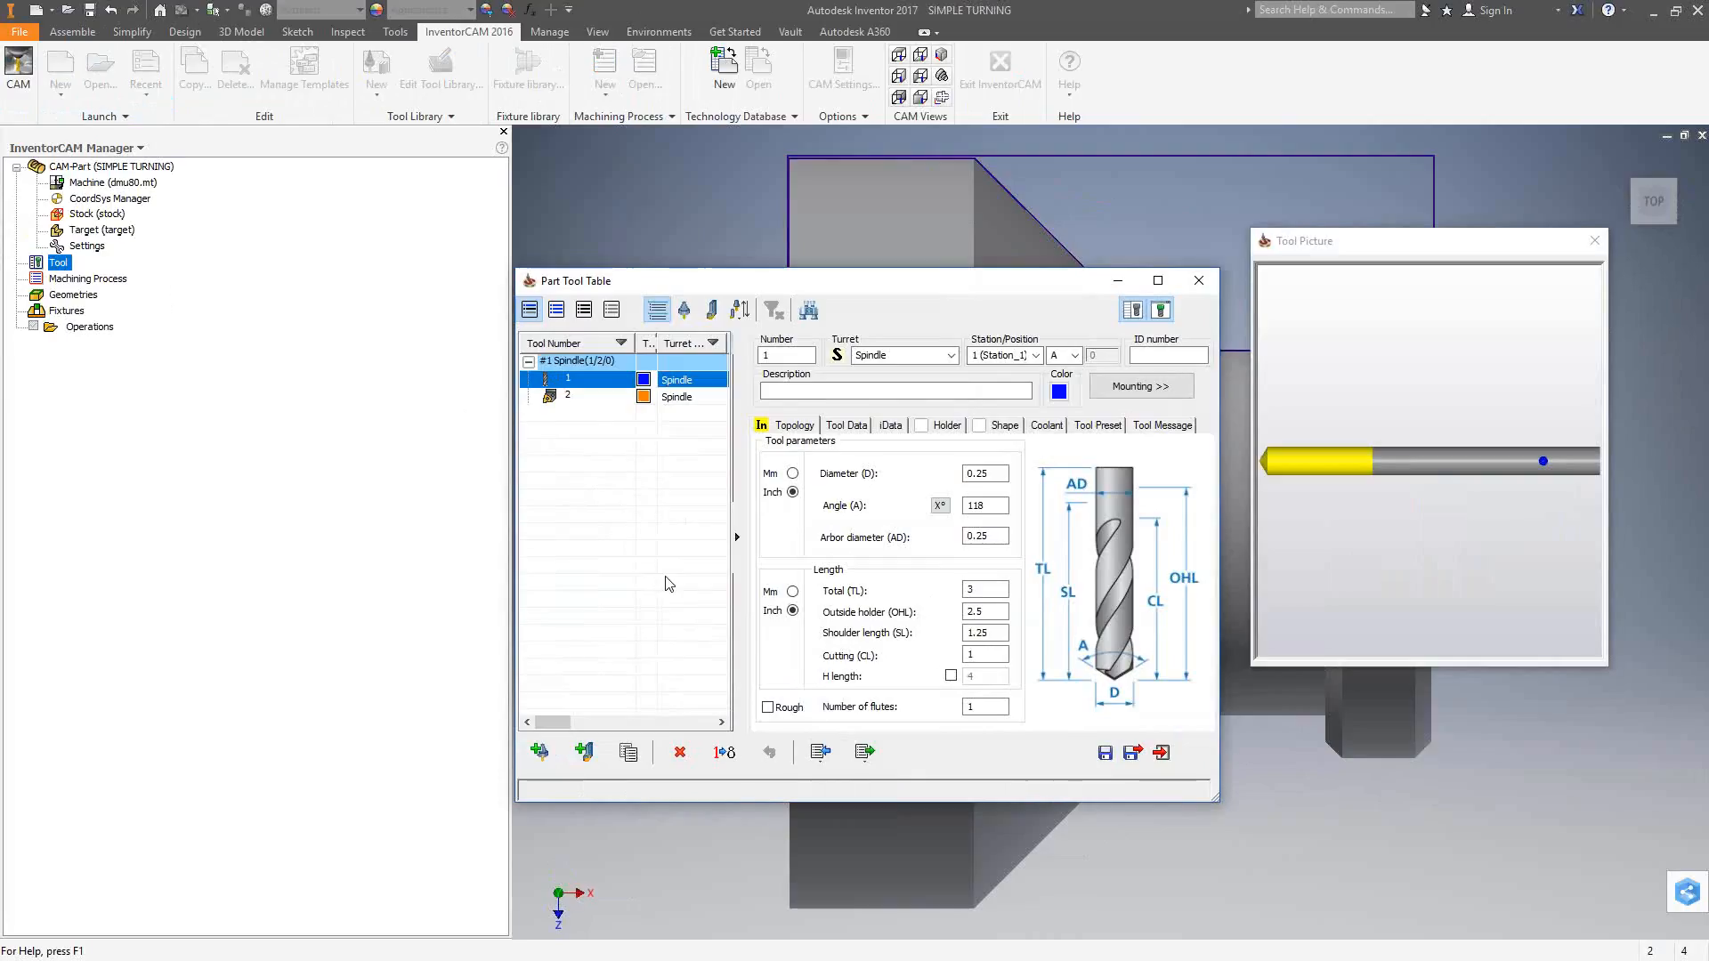
Step: Import the CNMG-432 external turning tool from the custom turning tools library into the part tool table with tool numbering
{"action": "left_click", "coordinate": [820, 753]}
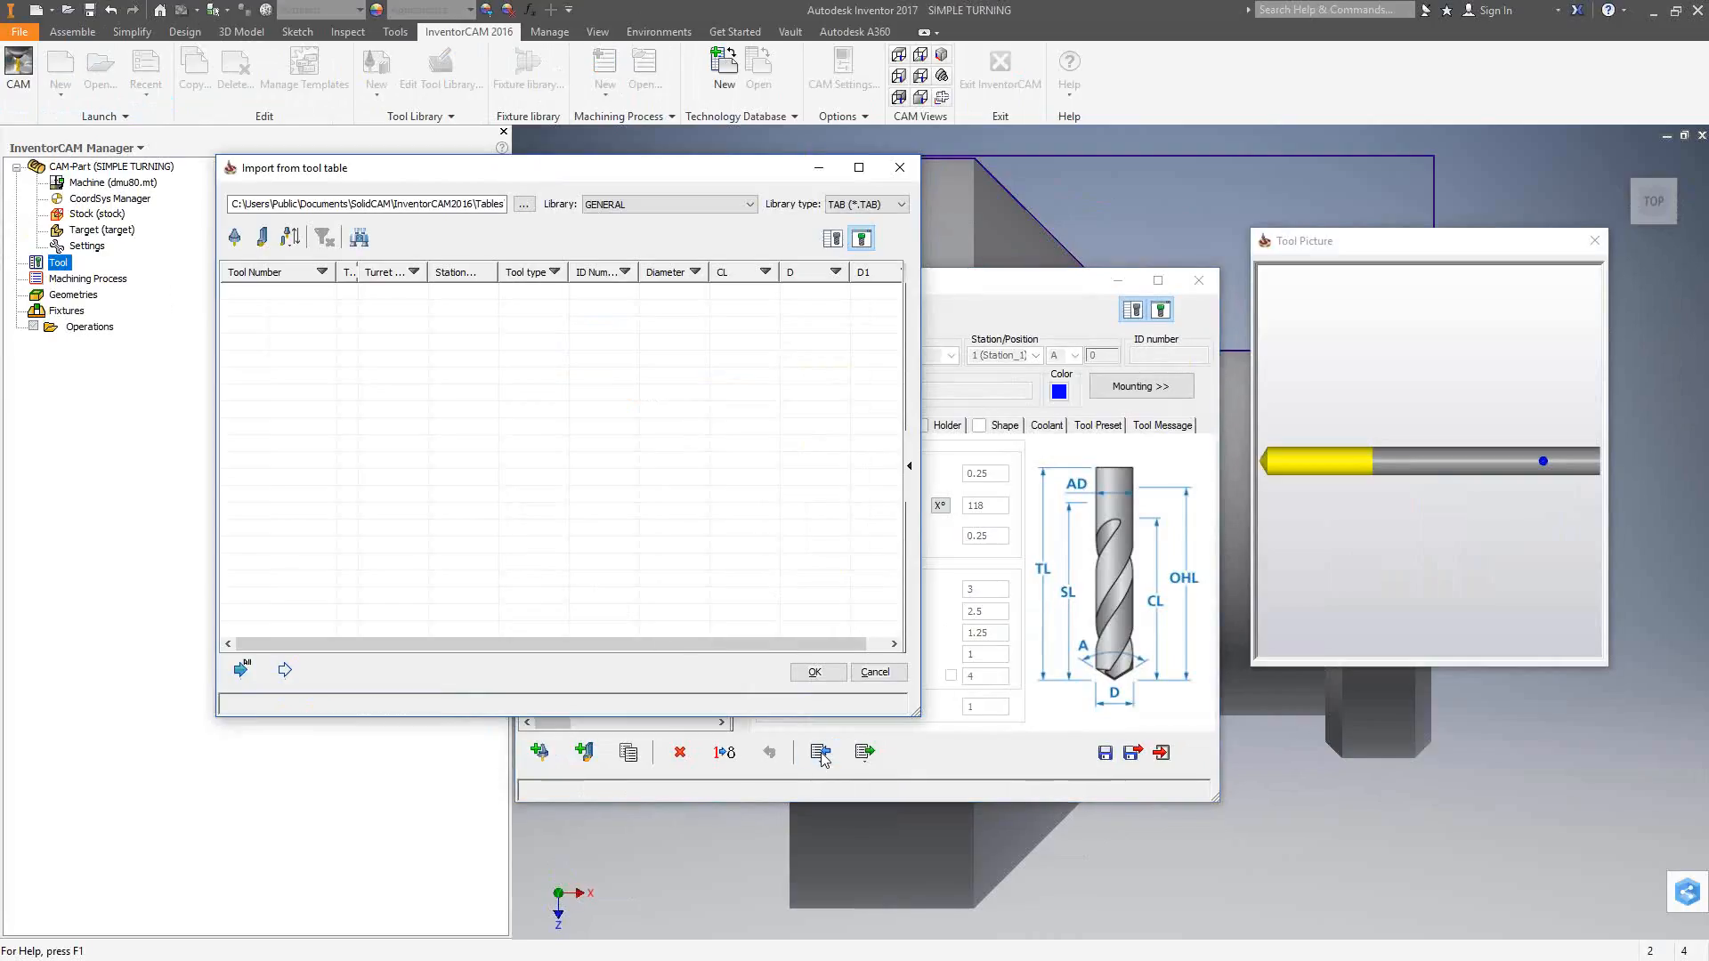
{"action": "left_click", "coordinate": [751, 204]}
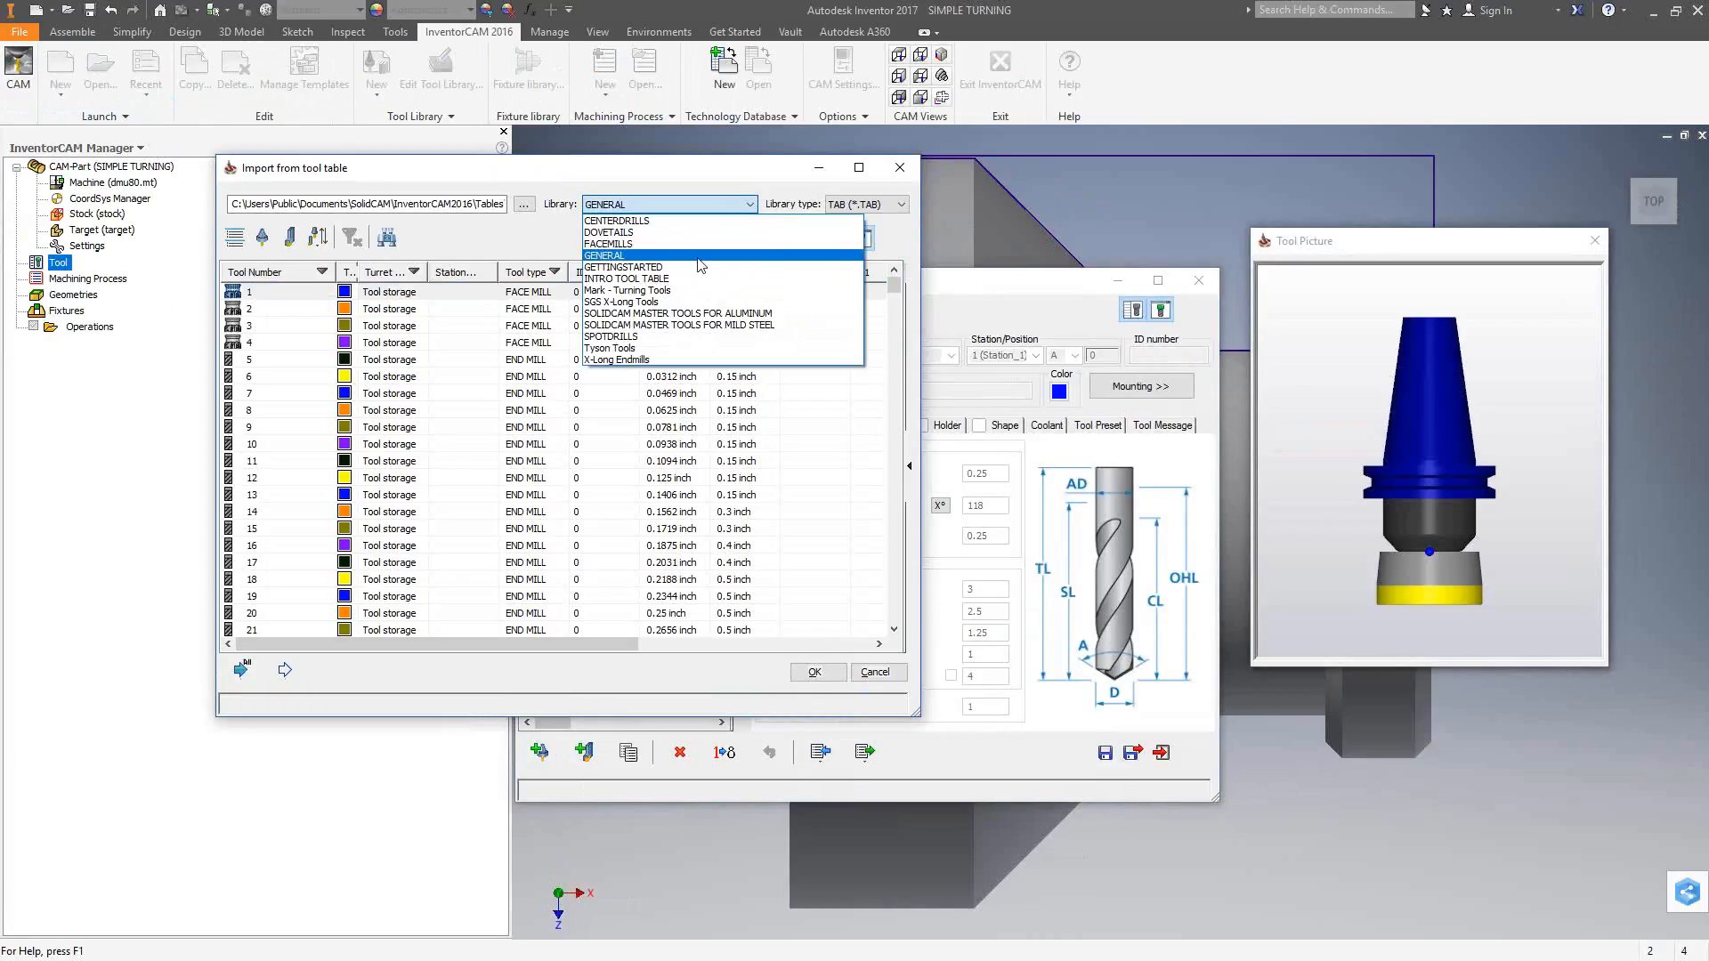
{"action": "left_click", "coordinate": [644, 291]}
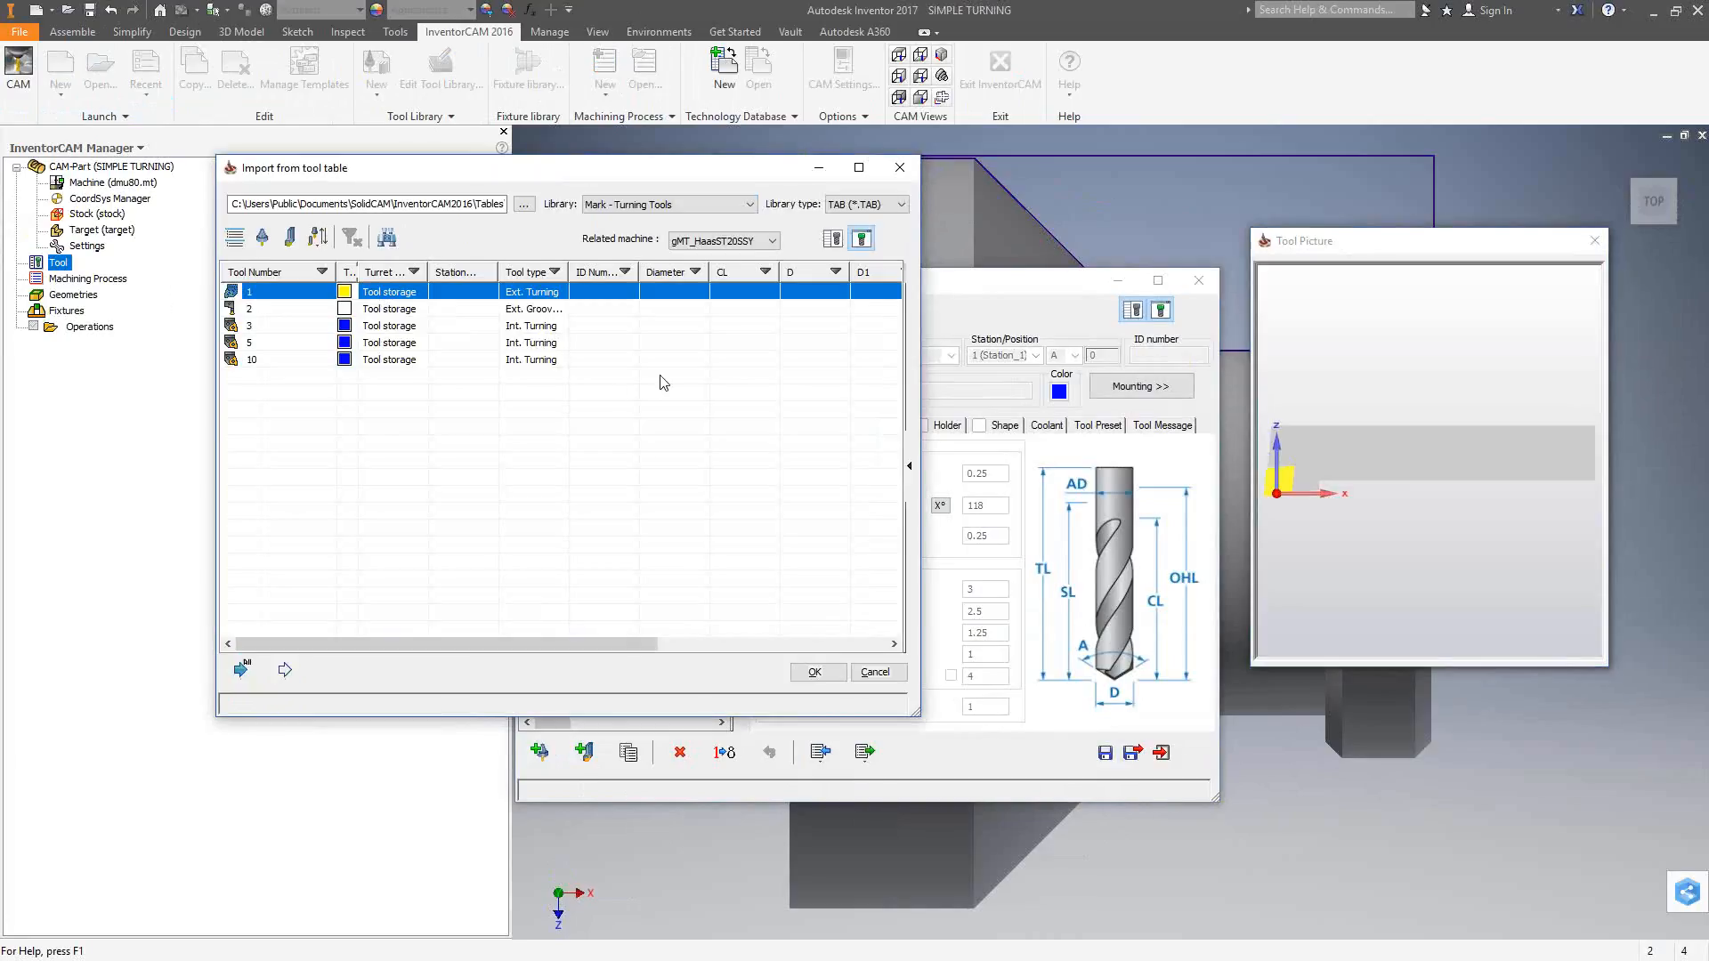
{"action": "left_click_drag", "start_coordinate": [555, 640], "coordinate": [841, 663]}
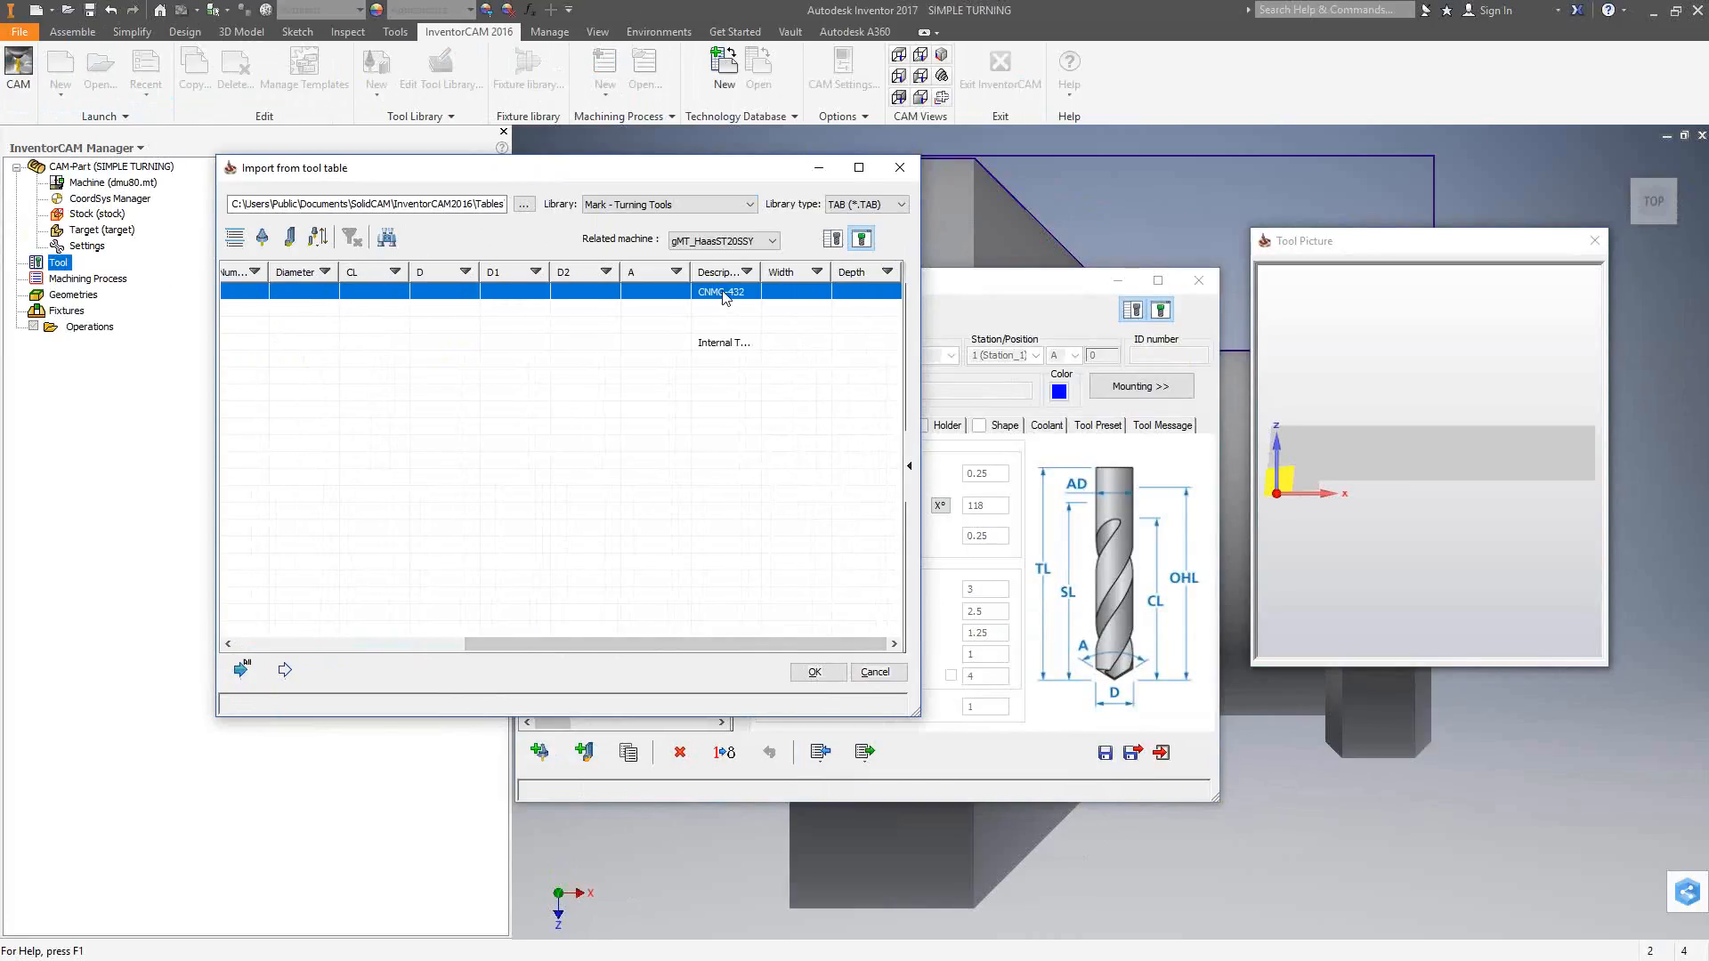
{"action": "left_click", "coordinate": [285, 670]}
{"action": "left_click", "coordinate": [347, 714]}
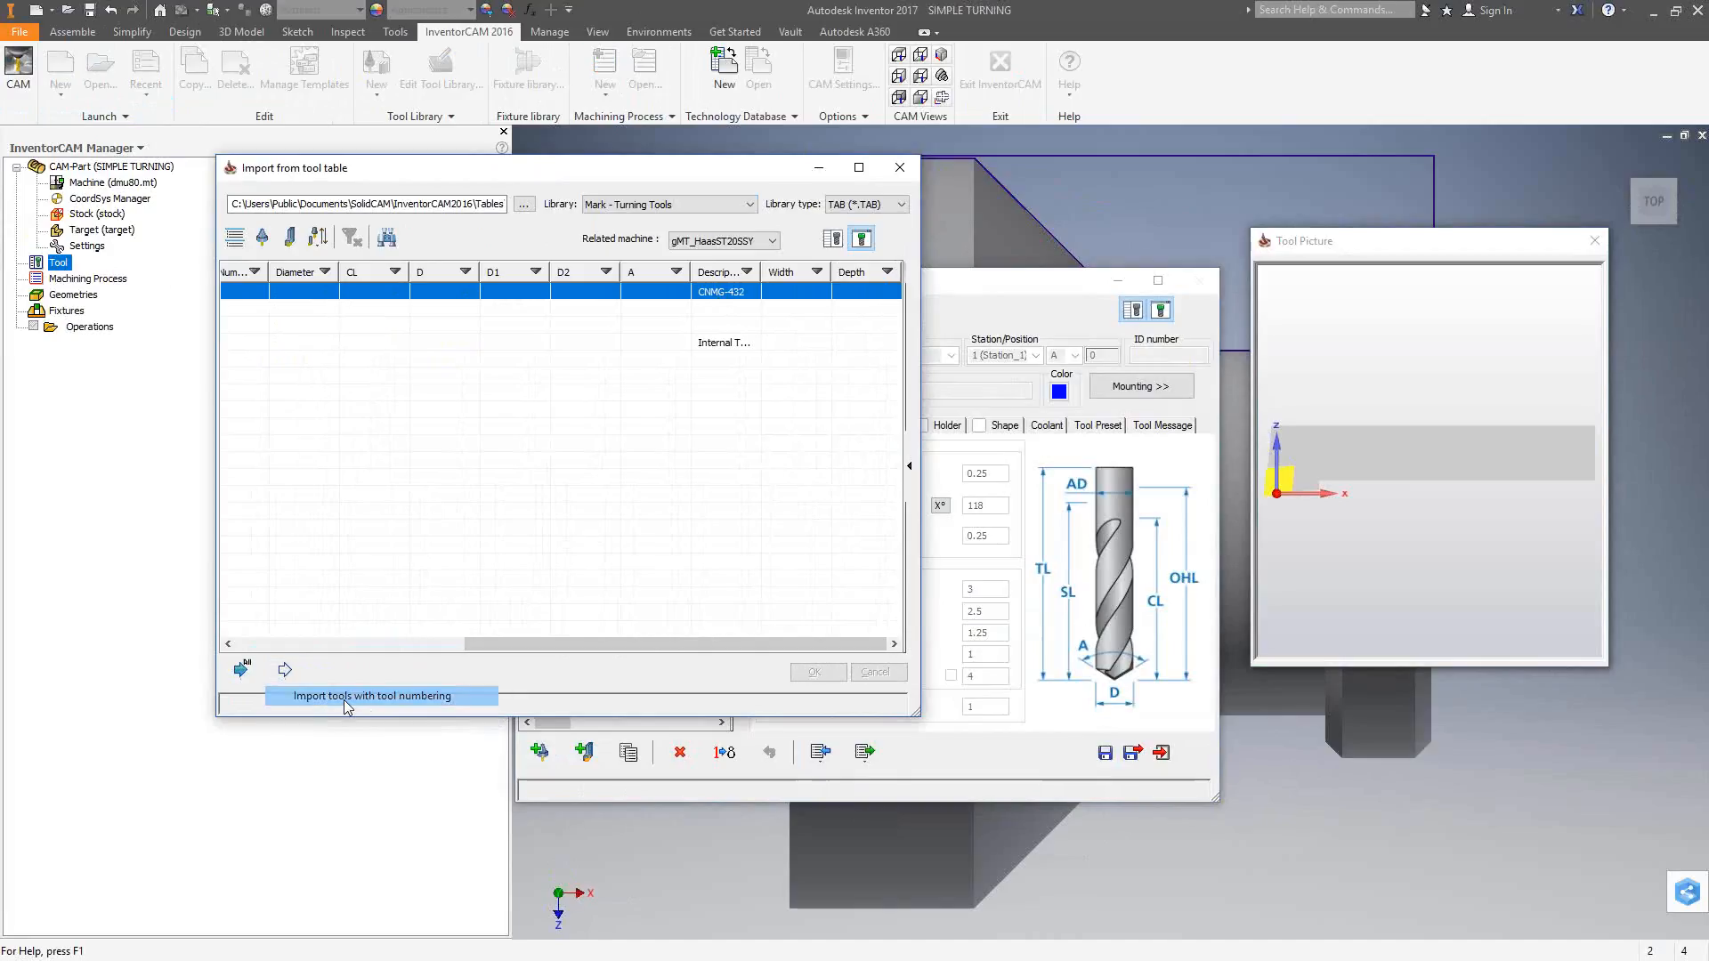
{"action": "left_click", "coordinate": [826, 677]}
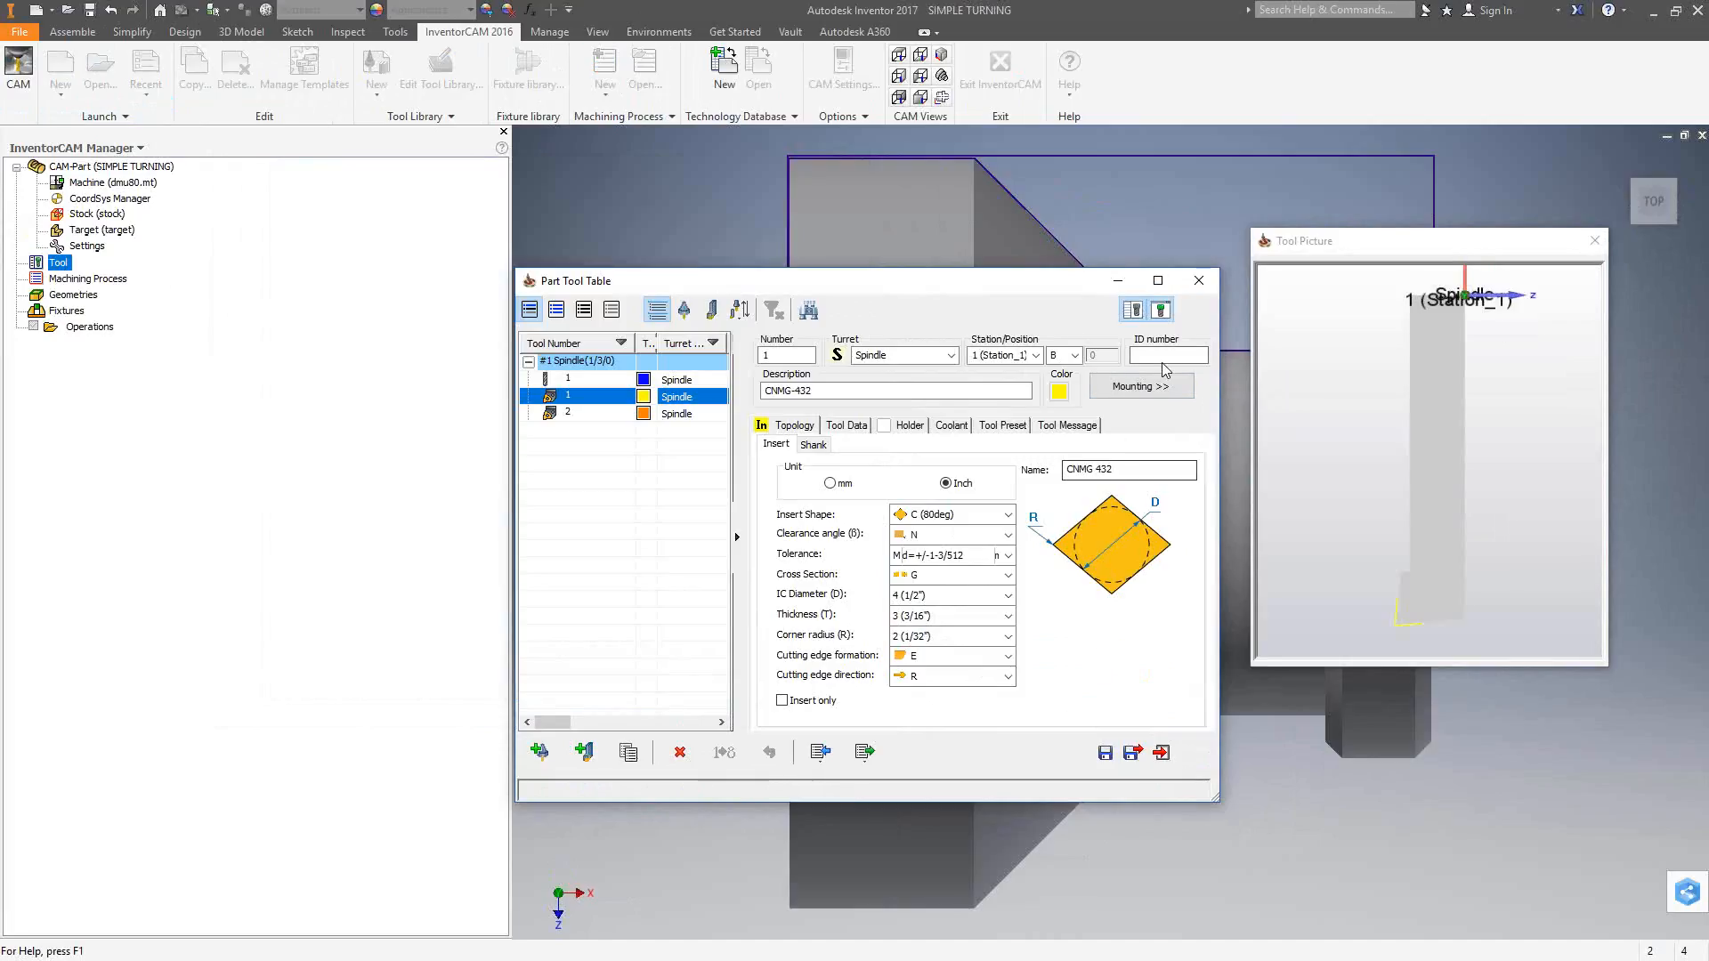
Step: Inspect the mounting of the CNMG-432 turning tool, then close the part tool table
{"action": "left_click_drag", "start_coordinate": [1013, 295], "coordinate": [769, 294]}
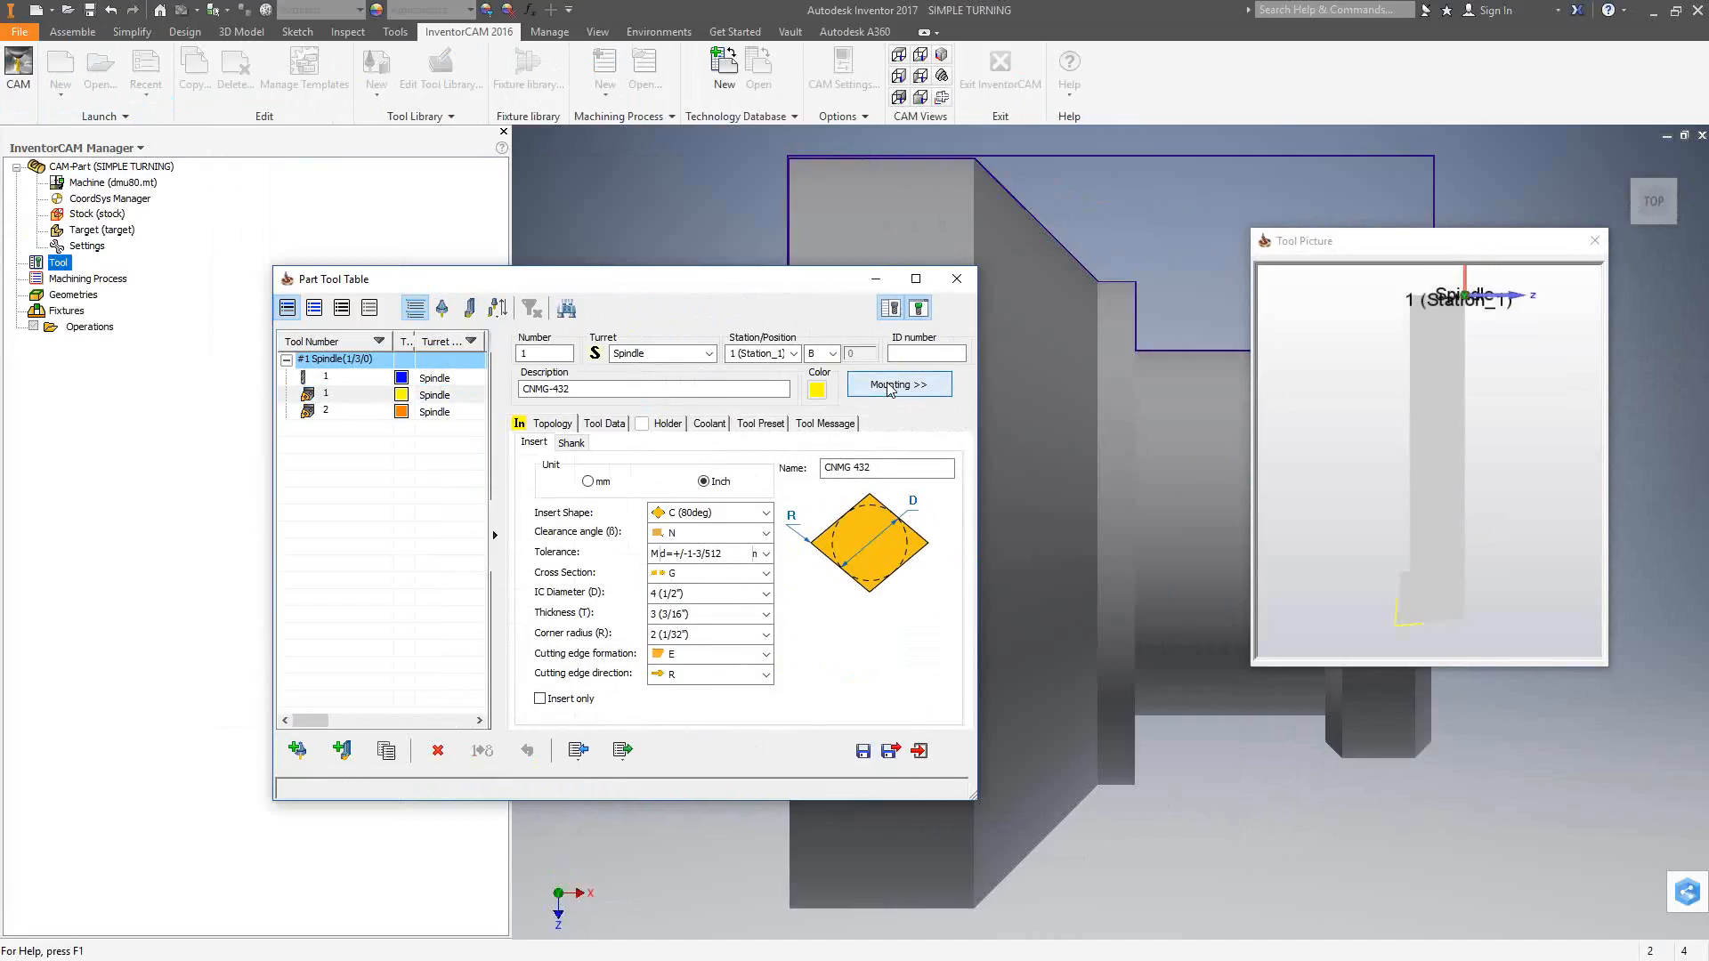
{"action": "left_click", "coordinate": [887, 382]}
{"action": "middle_click_drag", "start_coordinate": [664, 462], "coordinate": [604, 500]}
{"action": "scroll", "coordinate": [654, 489], "scroll_direction": "up", "scroll_amount": 5}
{"action": "scroll", "coordinate": [609, 531], "scroll_direction": "up", "scroll_amount": 3}
{"action": "left_click", "coordinate": [999, 274]}
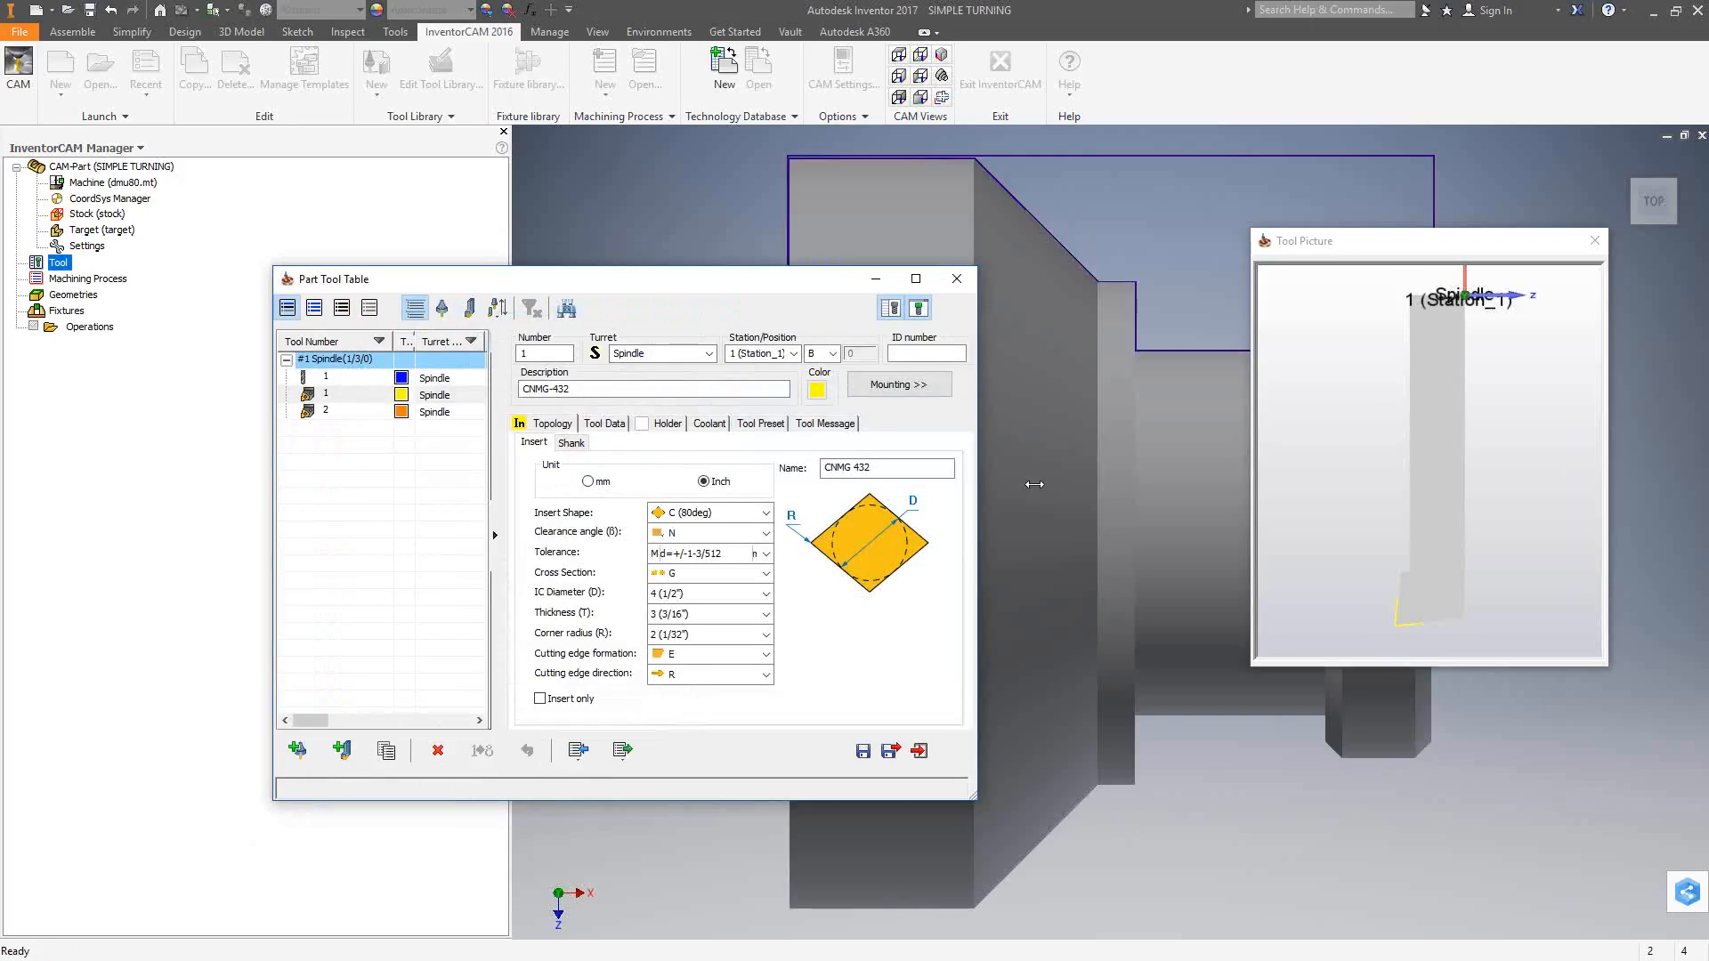
{"action": "left_click", "coordinate": [919, 752]}
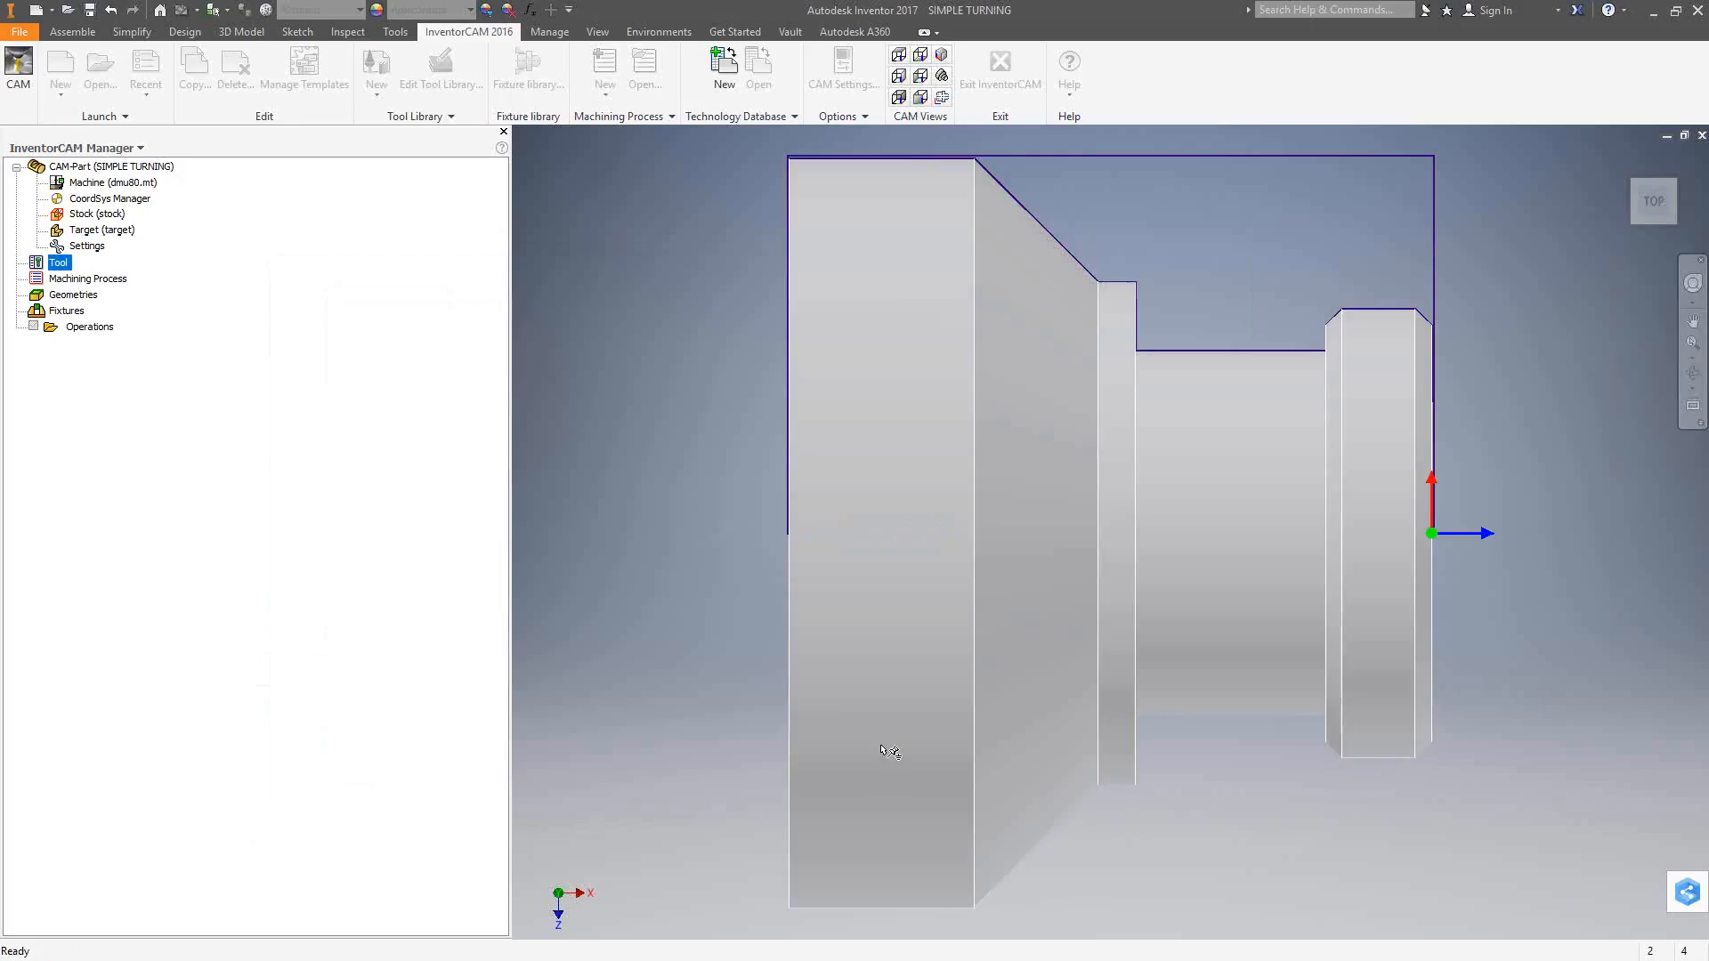
Step: Add a turning operation and define its wireframe contour geometry from the sketch line inside the bore
{"action": "right_click", "coordinate": [89, 328]}
{"action": "mouse_move", "coordinate": [203, 390]}
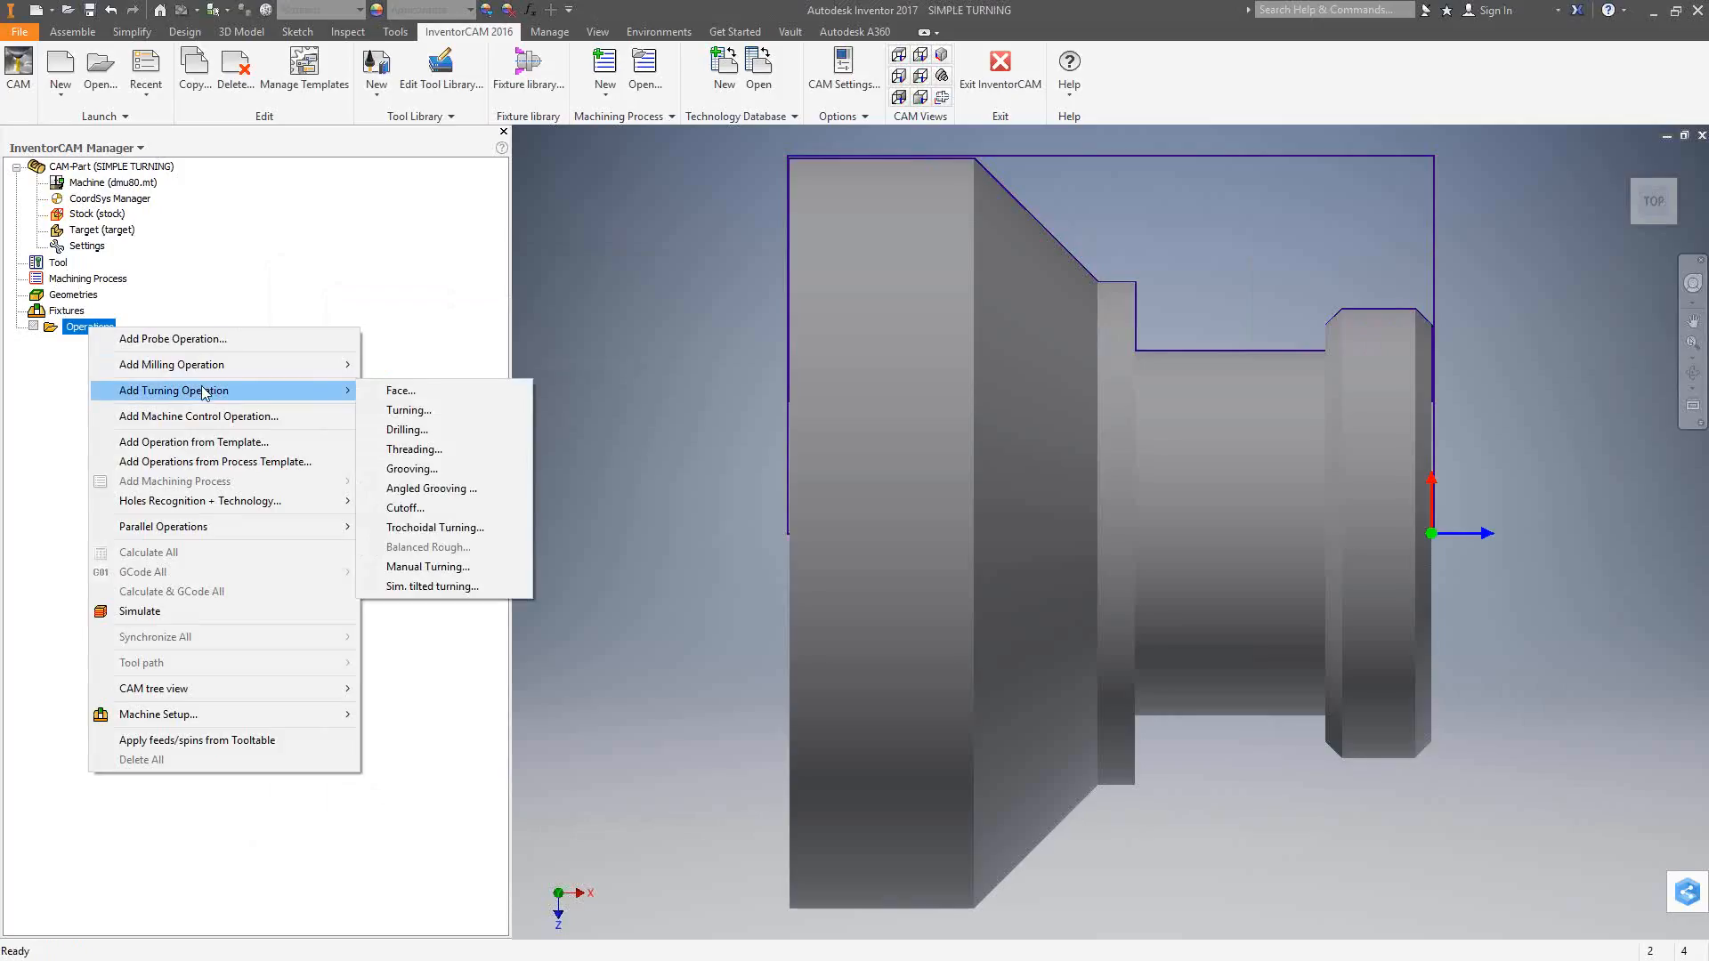
{"action": "left_click", "coordinate": [449, 411]}
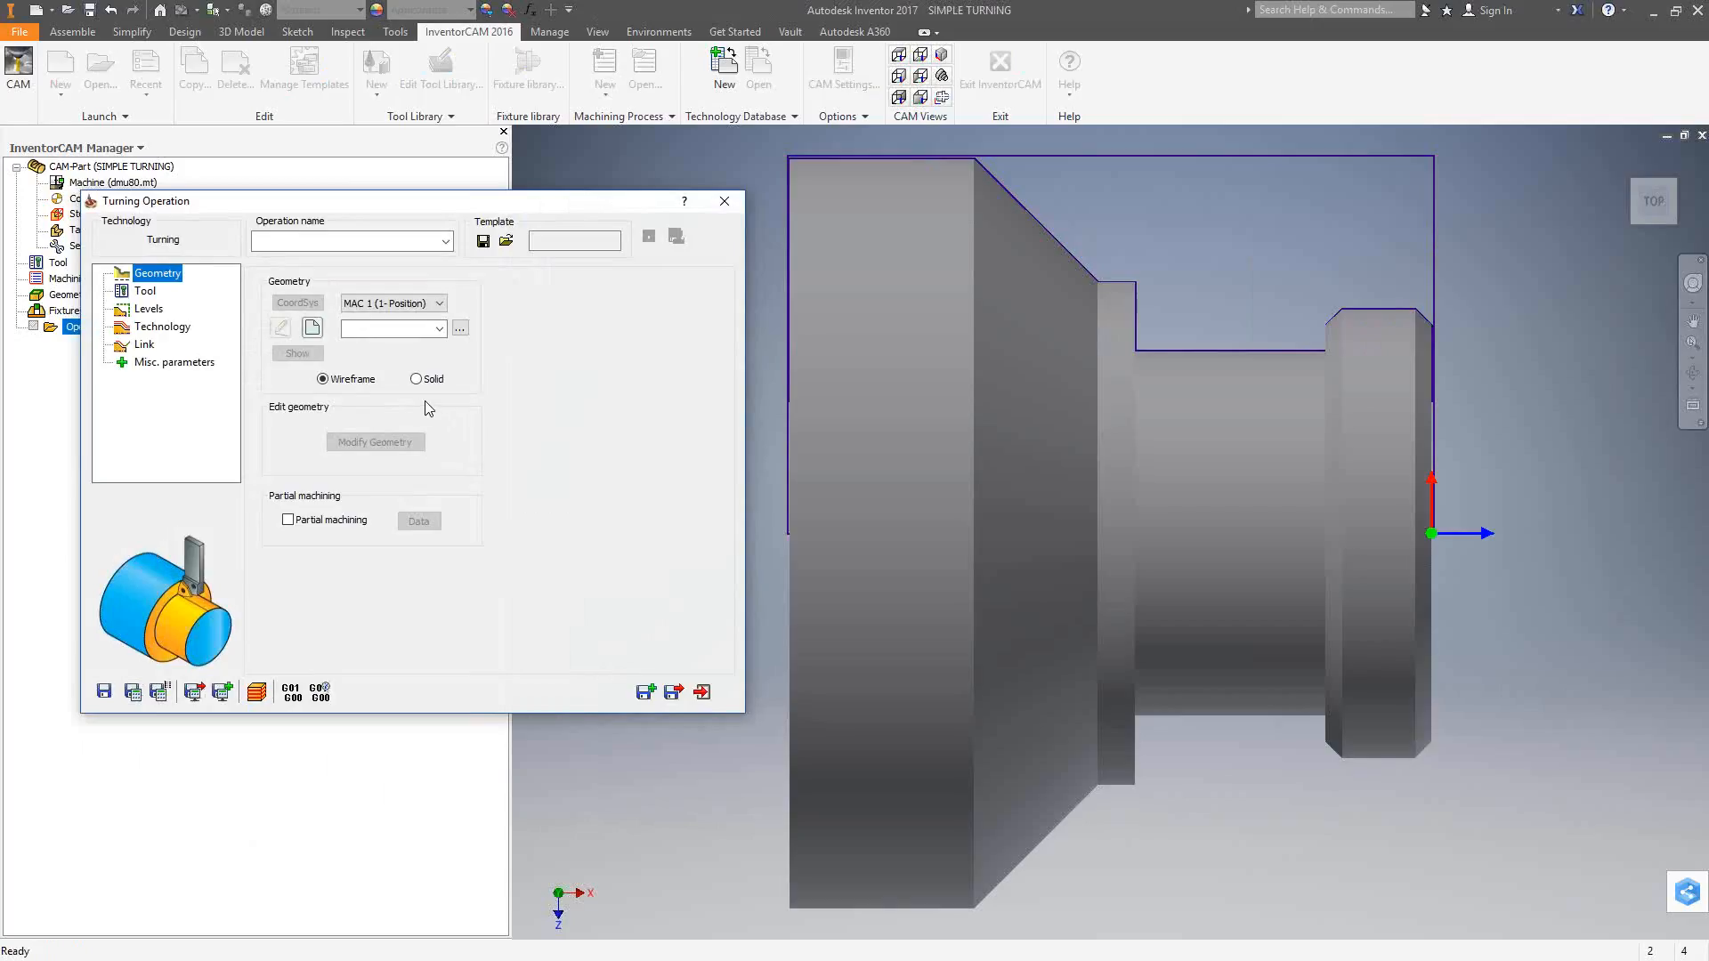
{"action": "left_click", "coordinate": [311, 328]}
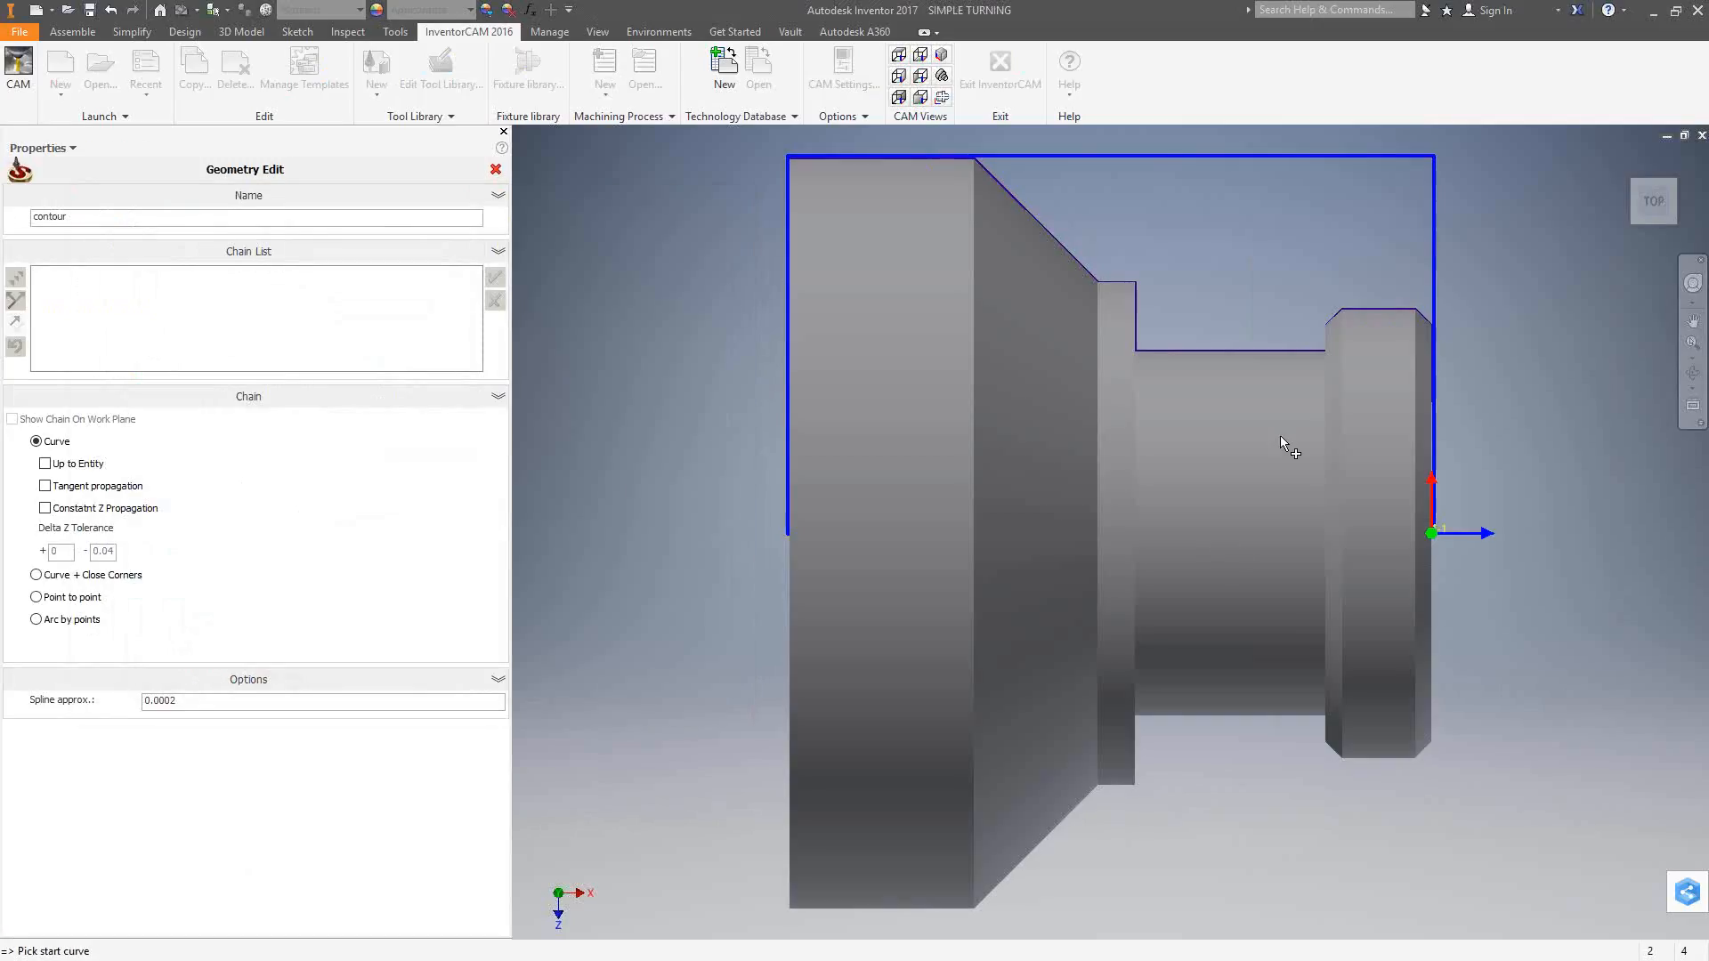
{"action": "middle_click_drag", "start_coordinate": [1284, 602], "coordinate": [962, 570]}
{"action": "scroll", "coordinate": [1295, 405], "scroll_direction": "down", "scroll_amount": 4}
{"action": "scroll", "coordinate": [1296, 409], "scroll_direction": "down", "scroll_amount": 2}
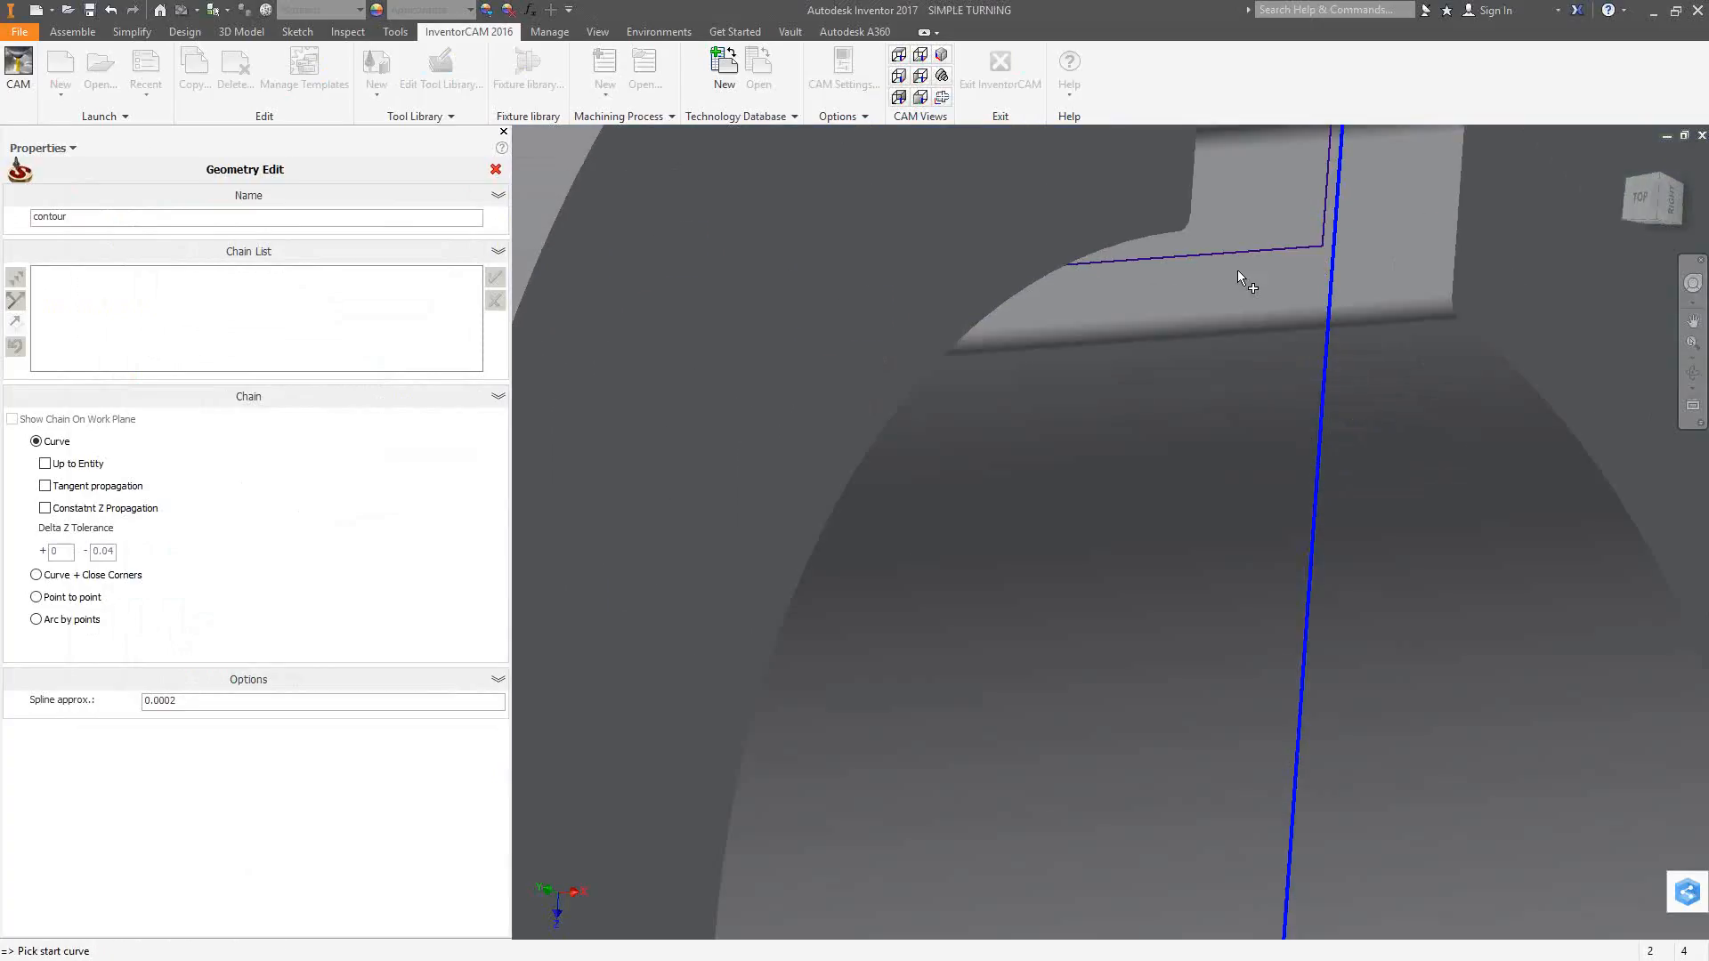
{"action": "left_click", "coordinate": [1238, 253]}
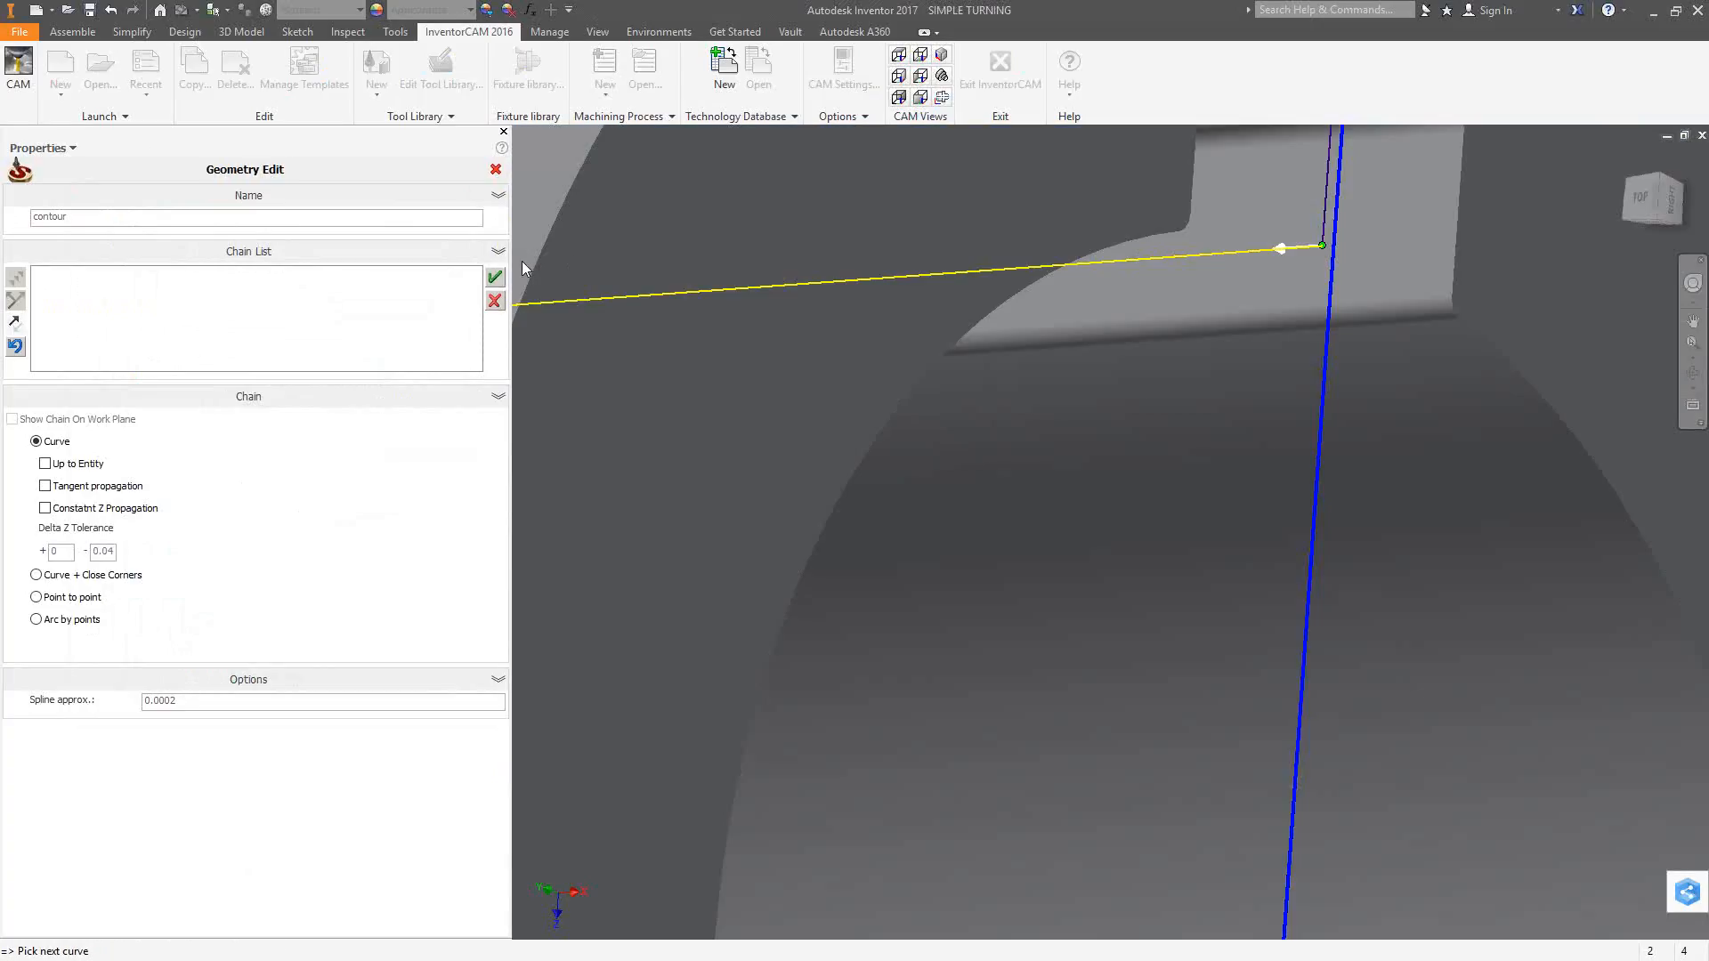
{"action": "left_click", "coordinate": [495, 277]}
{"action": "left_click", "coordinate": [478, 170]}
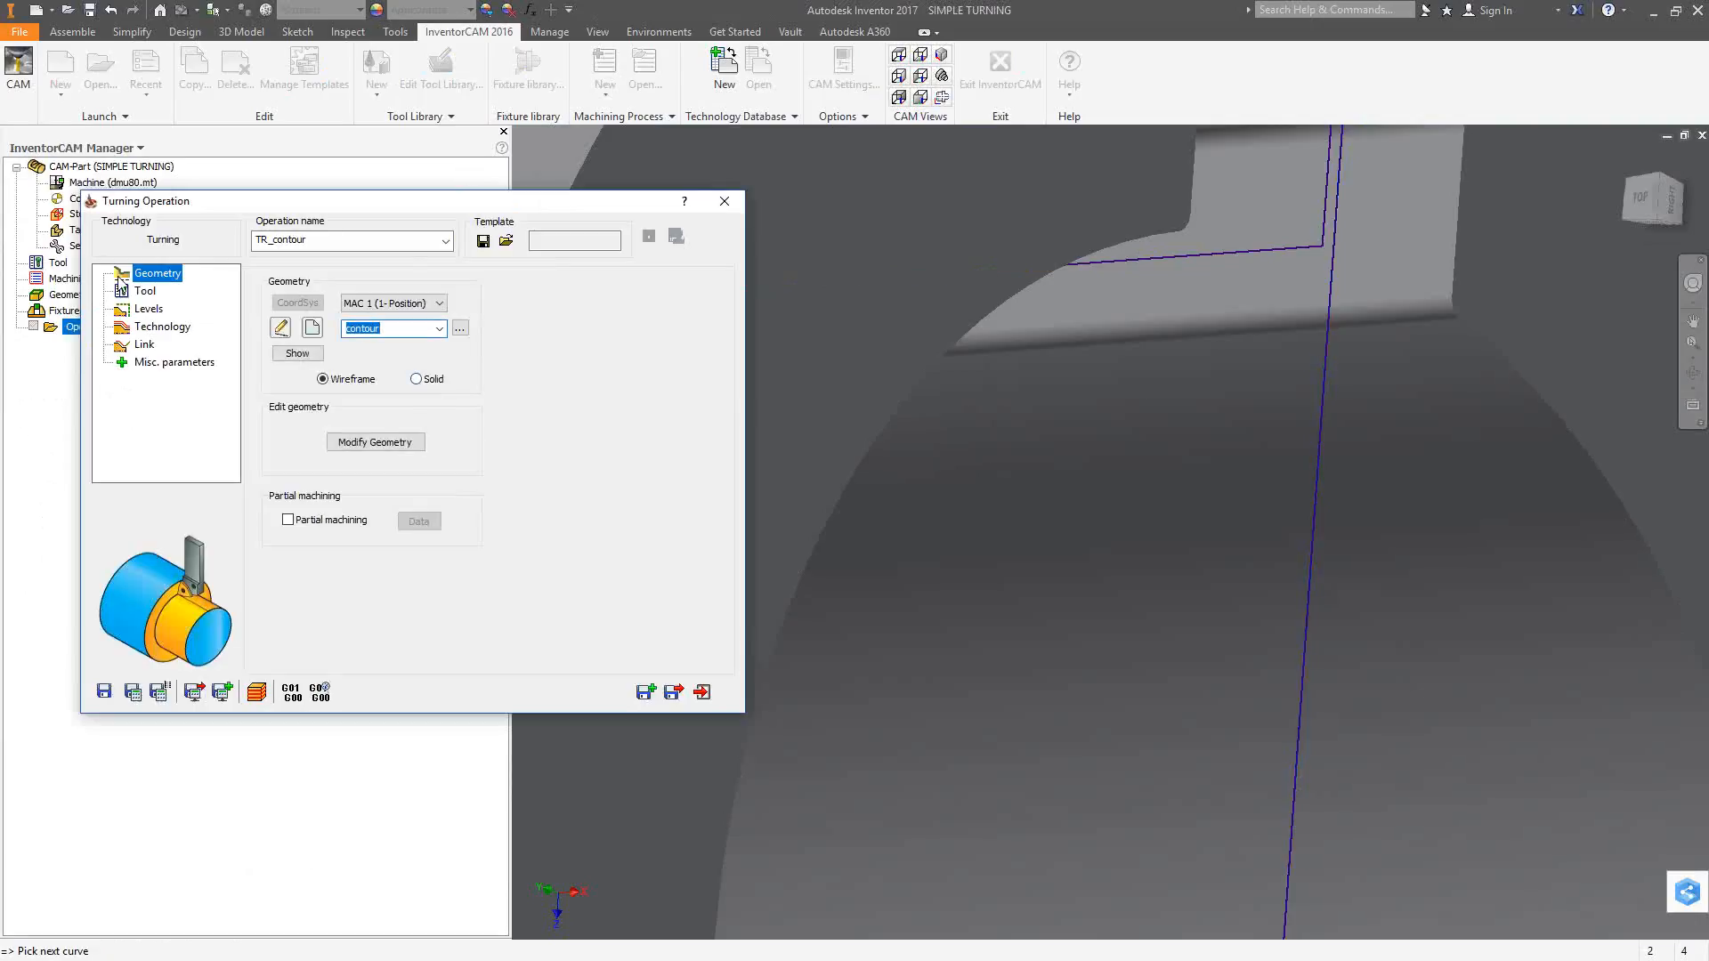
Step: Assign the CNMG-432 external turning tool to the operation and set its tool angle so the holder lies along the positive Z direction
{"action": "left_click", "coordinate": [144, 293]}
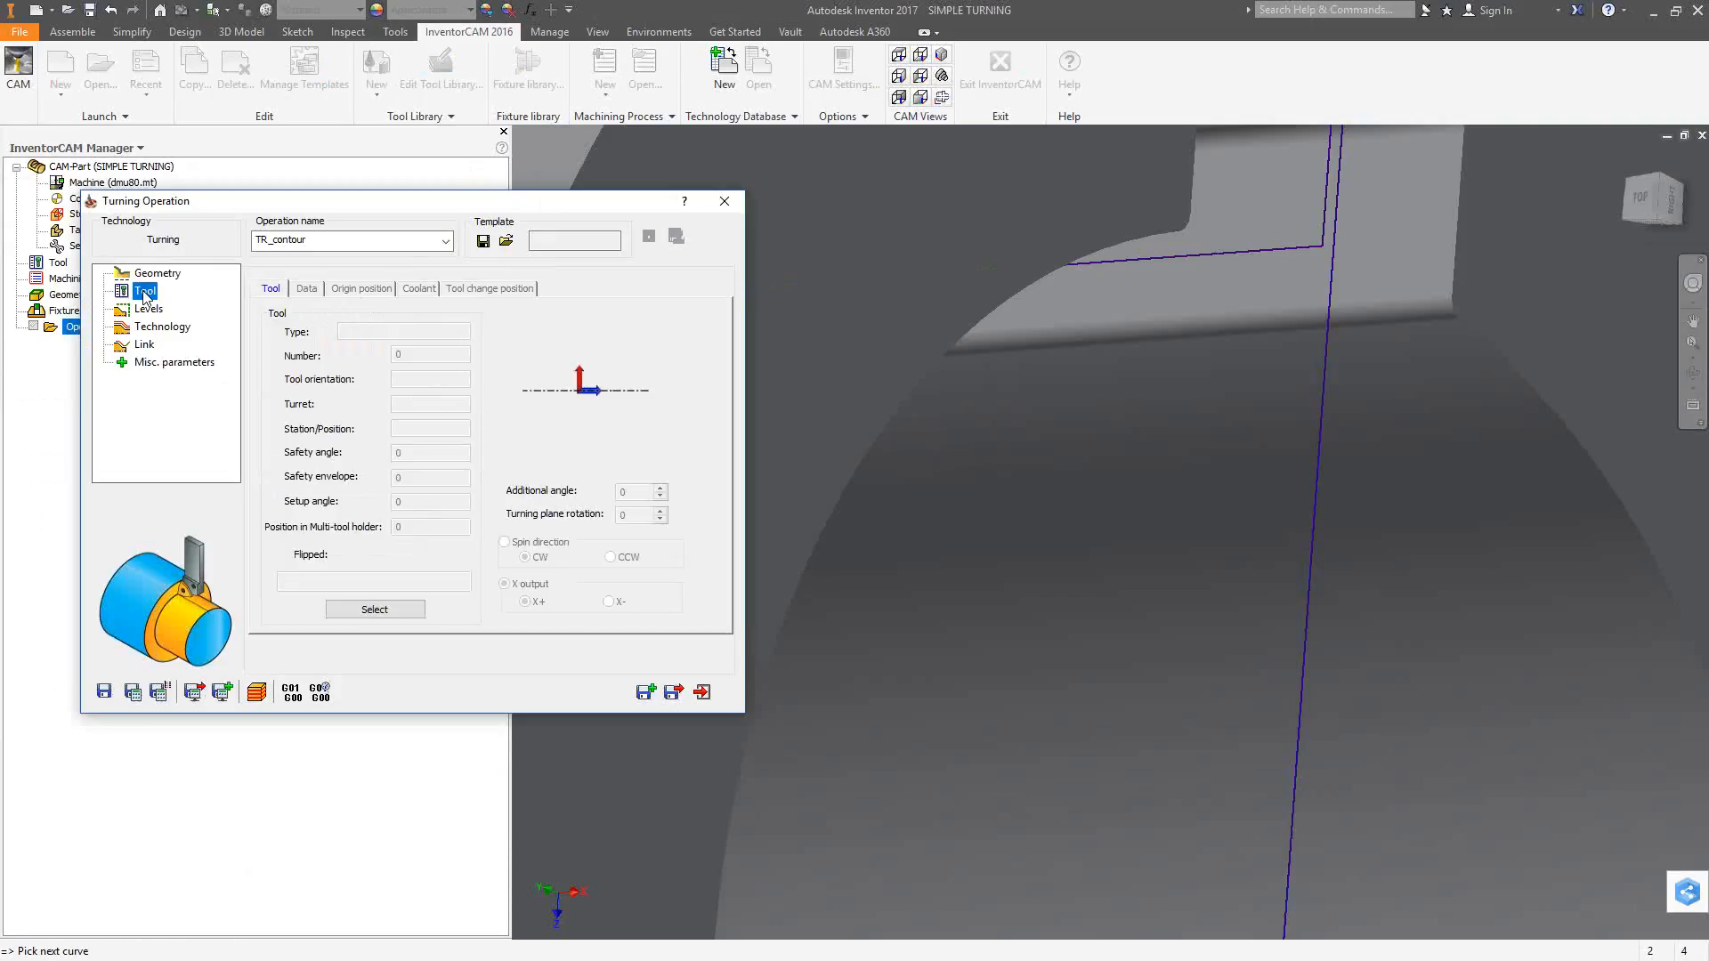
{"action": "left_click", "coordinate": [377, 611]}
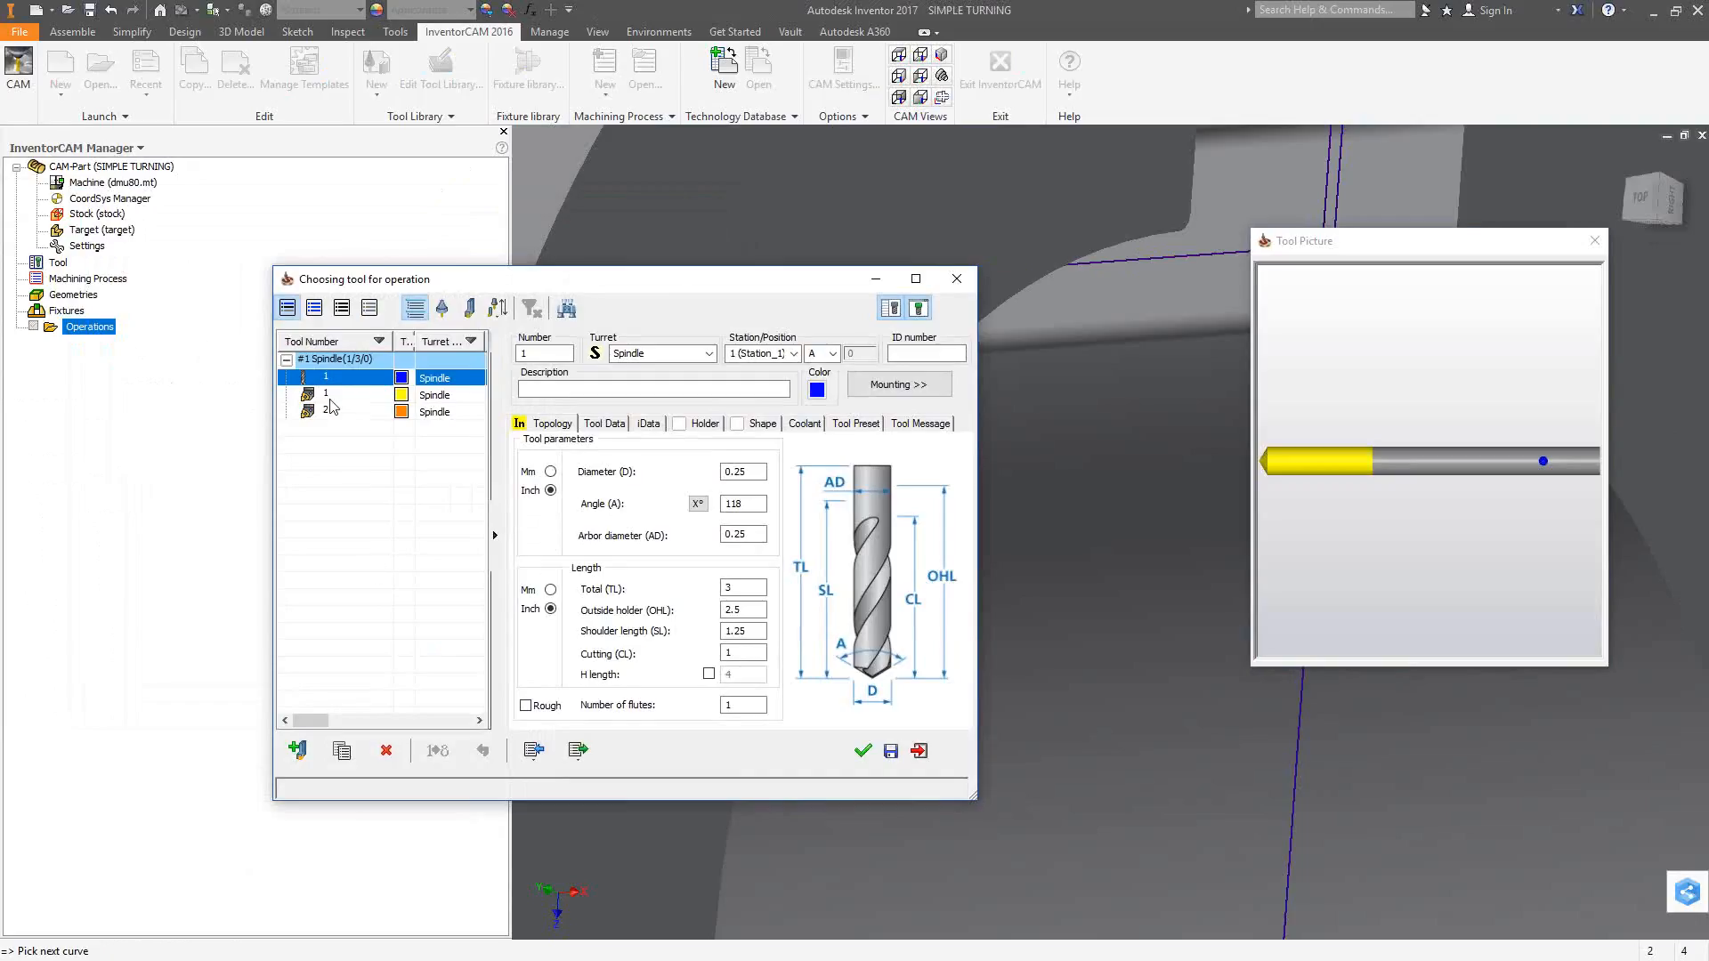
{"action": "left_click", "coordinate": [329, 396]}
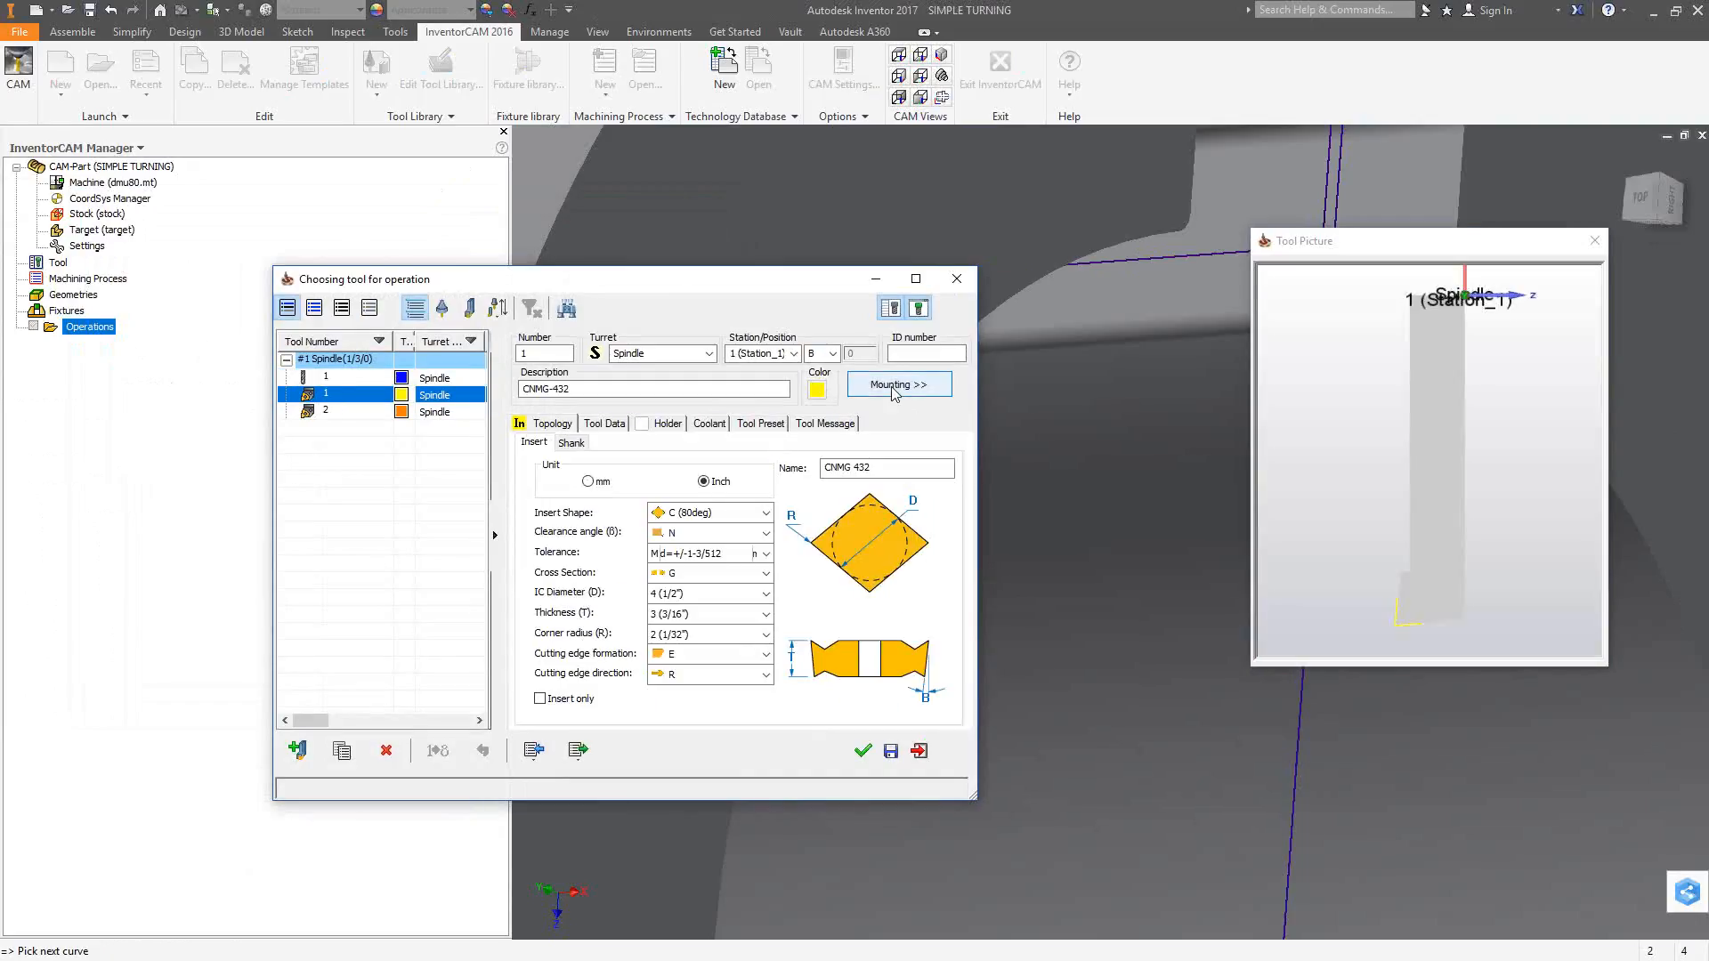
{"action": "left_click", "coordinate": [863, 750]}
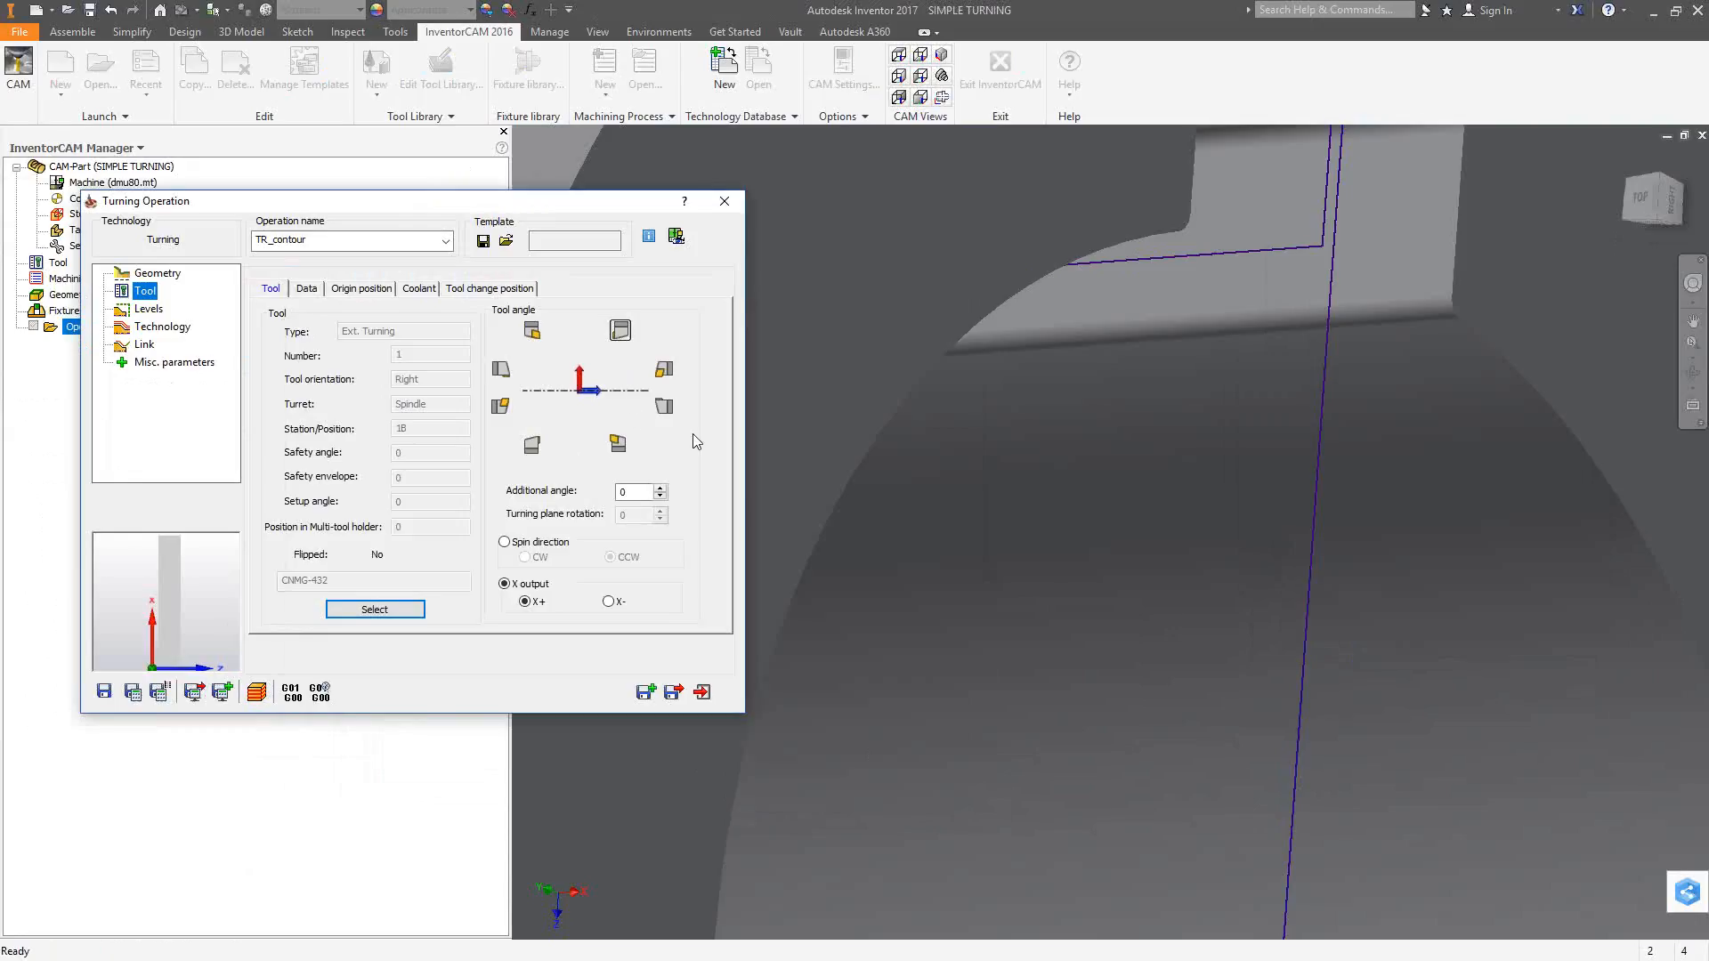
{"action": "scroll", "coordinate": [1317, 383], "scroll_direction": "down", "scroll_amount": 5}
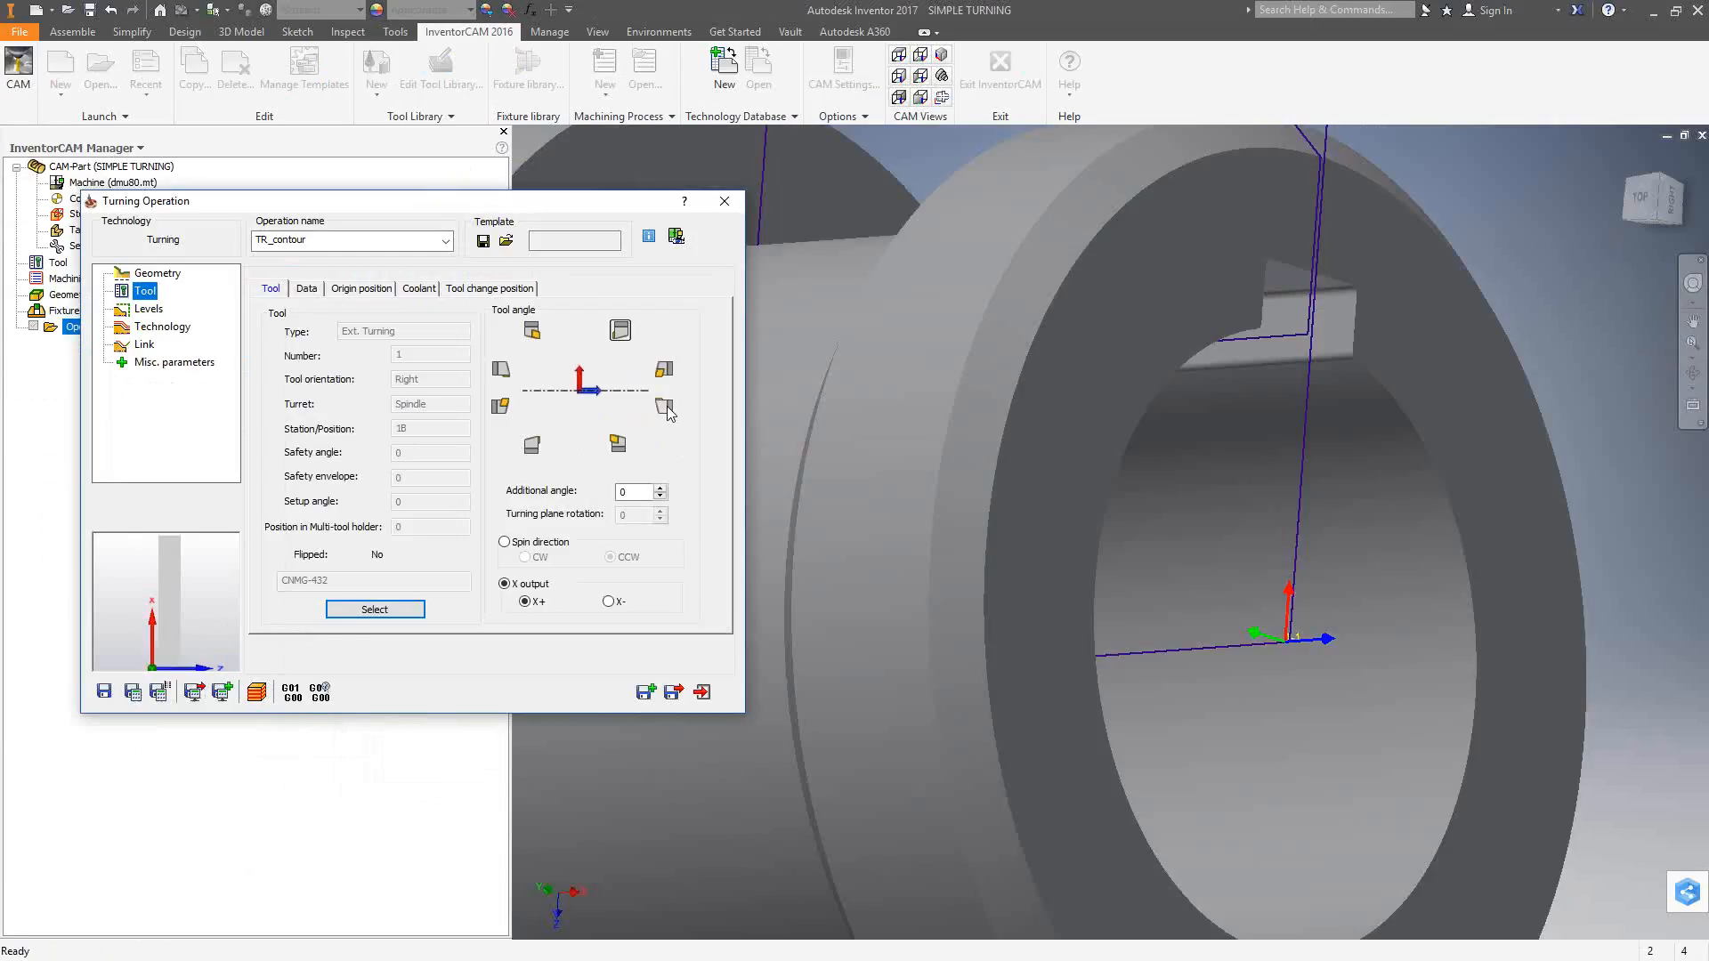
{"action": "left_click", "coordinate": [664, 408]}
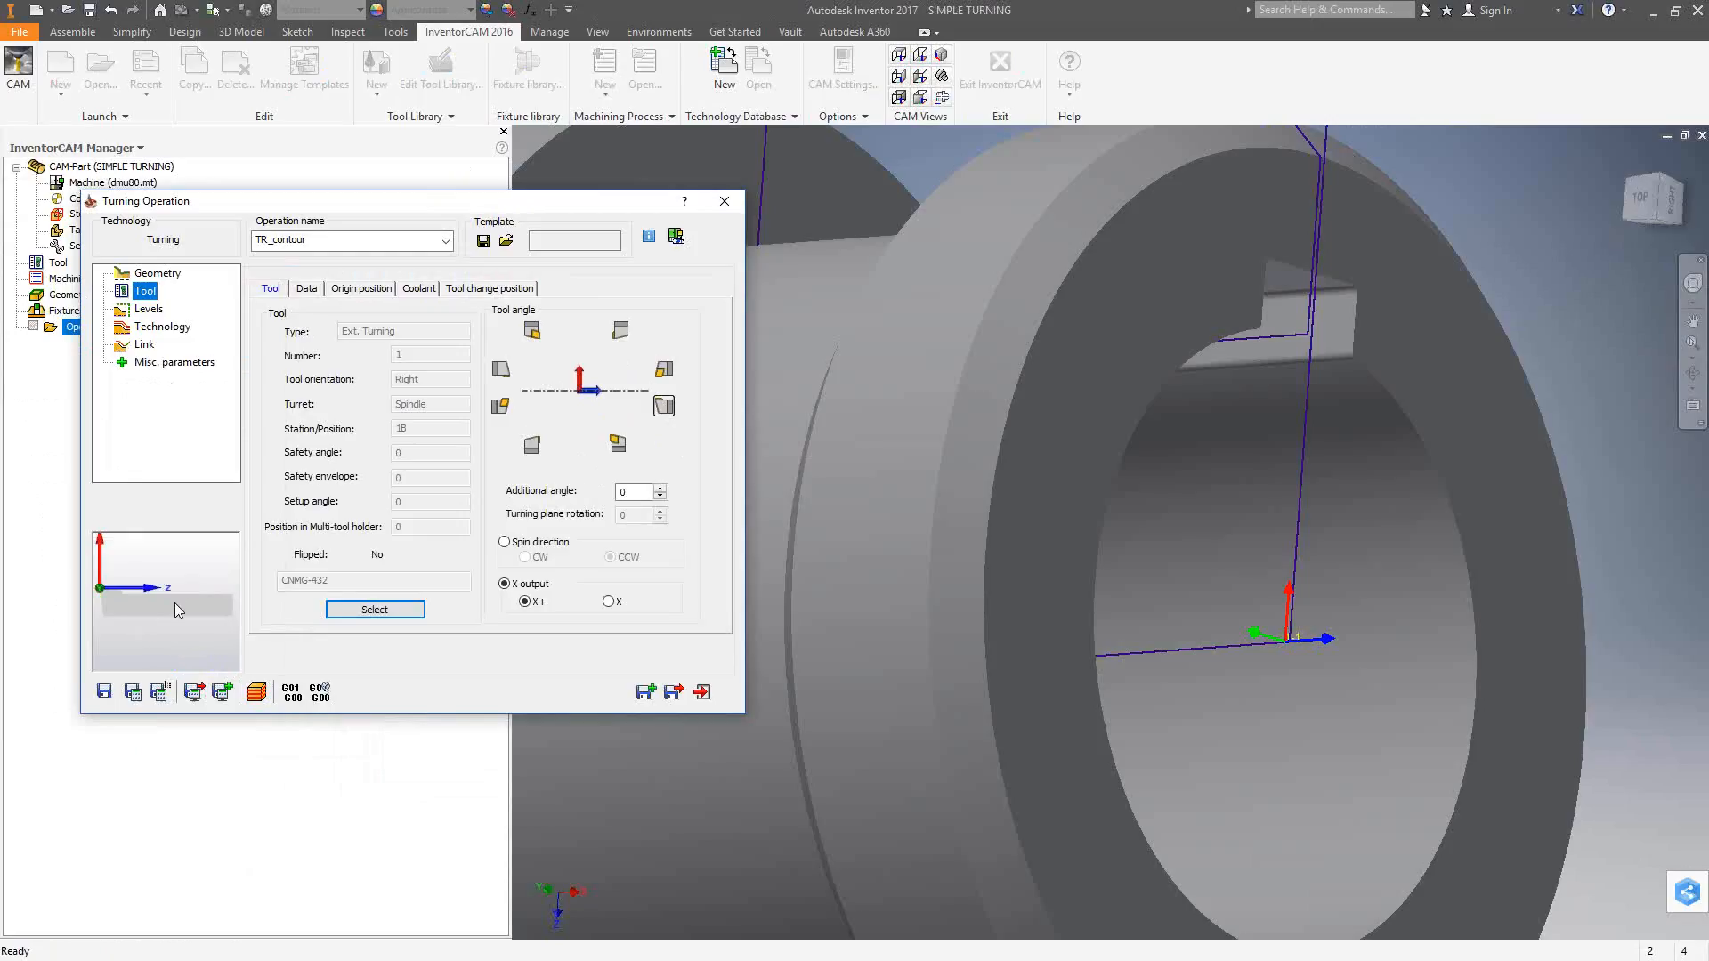
Step: Exit the turning operation without saving it, but save the contour geometry
{"action": "left_click", "coordinate": [702, 692]}
{"action": "left_click", "coordinate": [884, 537]}
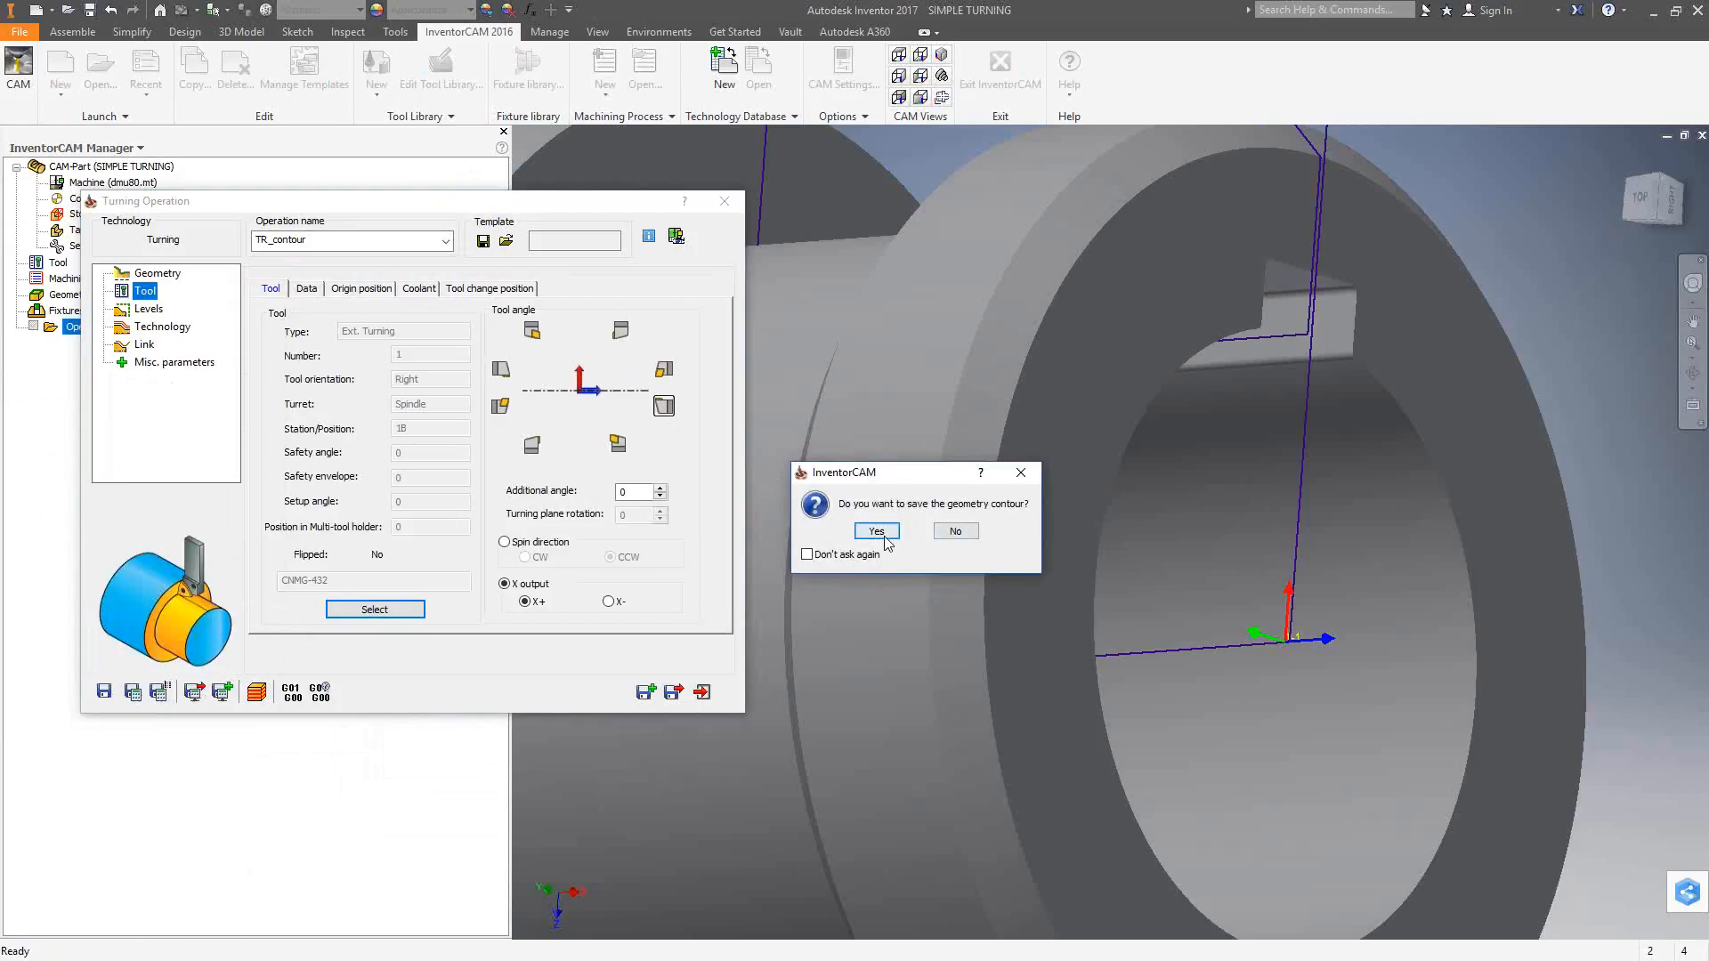
{"action": "left_click", "coordinate": [883, 537]}
{"action": "scroll", "coordinate": [1587, 431], "scroll_direction": "down", "scroll_amount": 5}
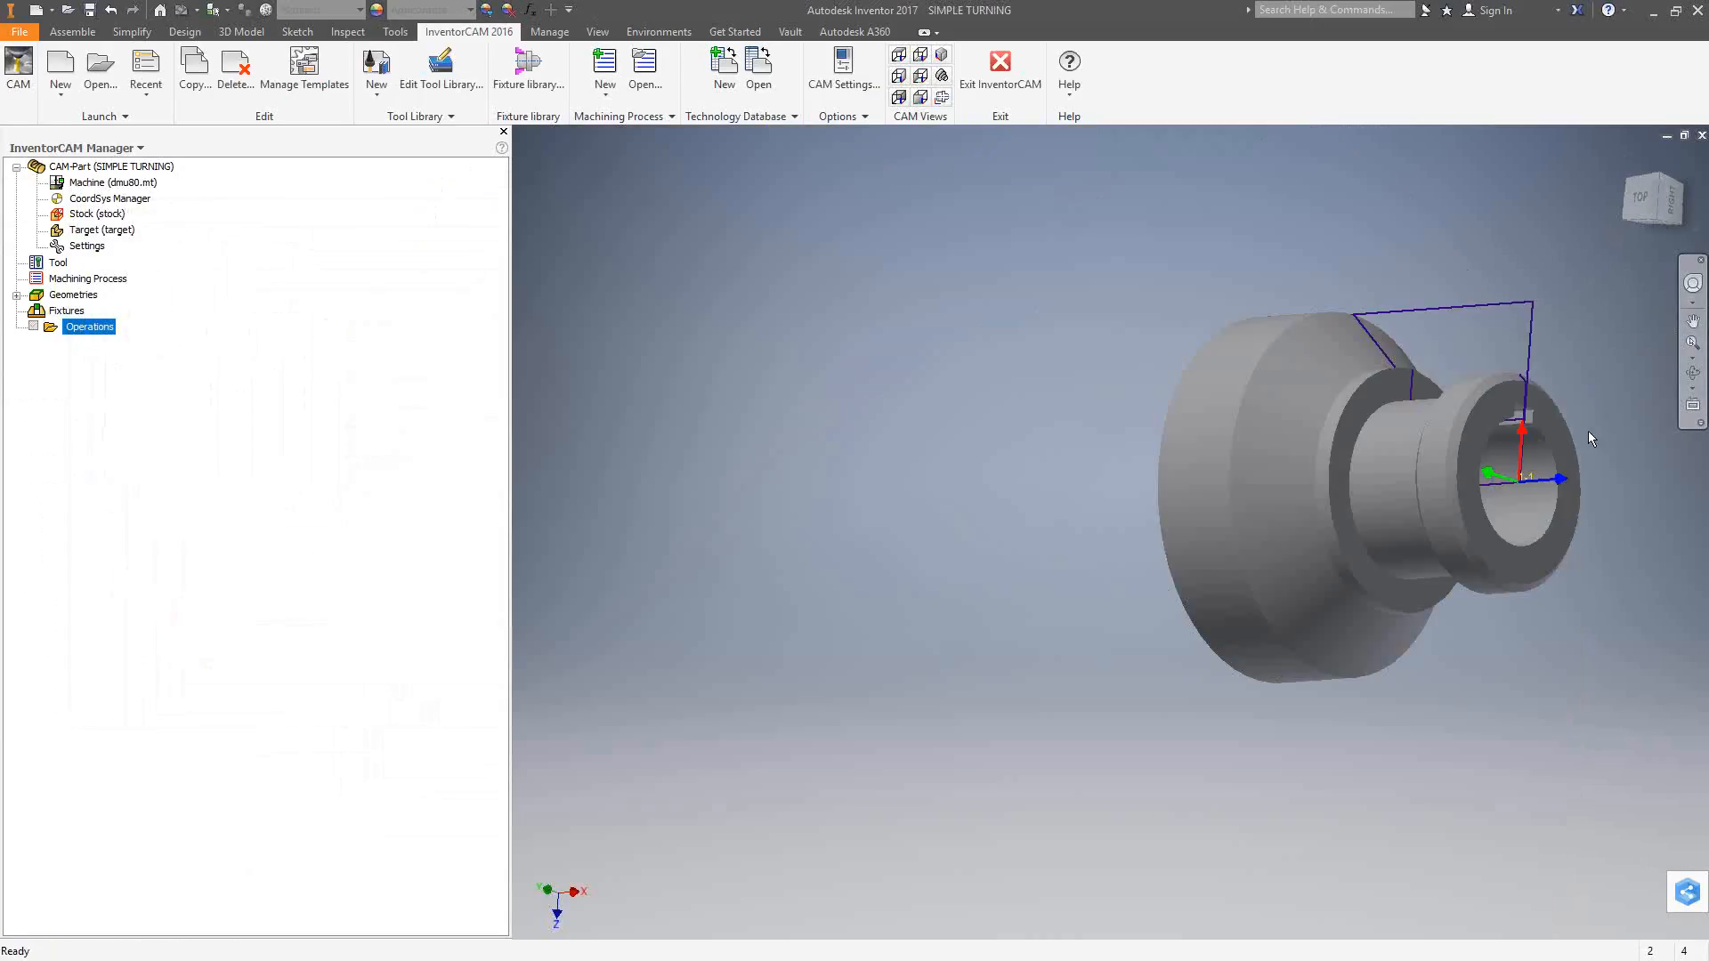
{"action": "scroll", "coordinate": [1566, 419], "scroll_direction": "down", "scroll_amount": 4}
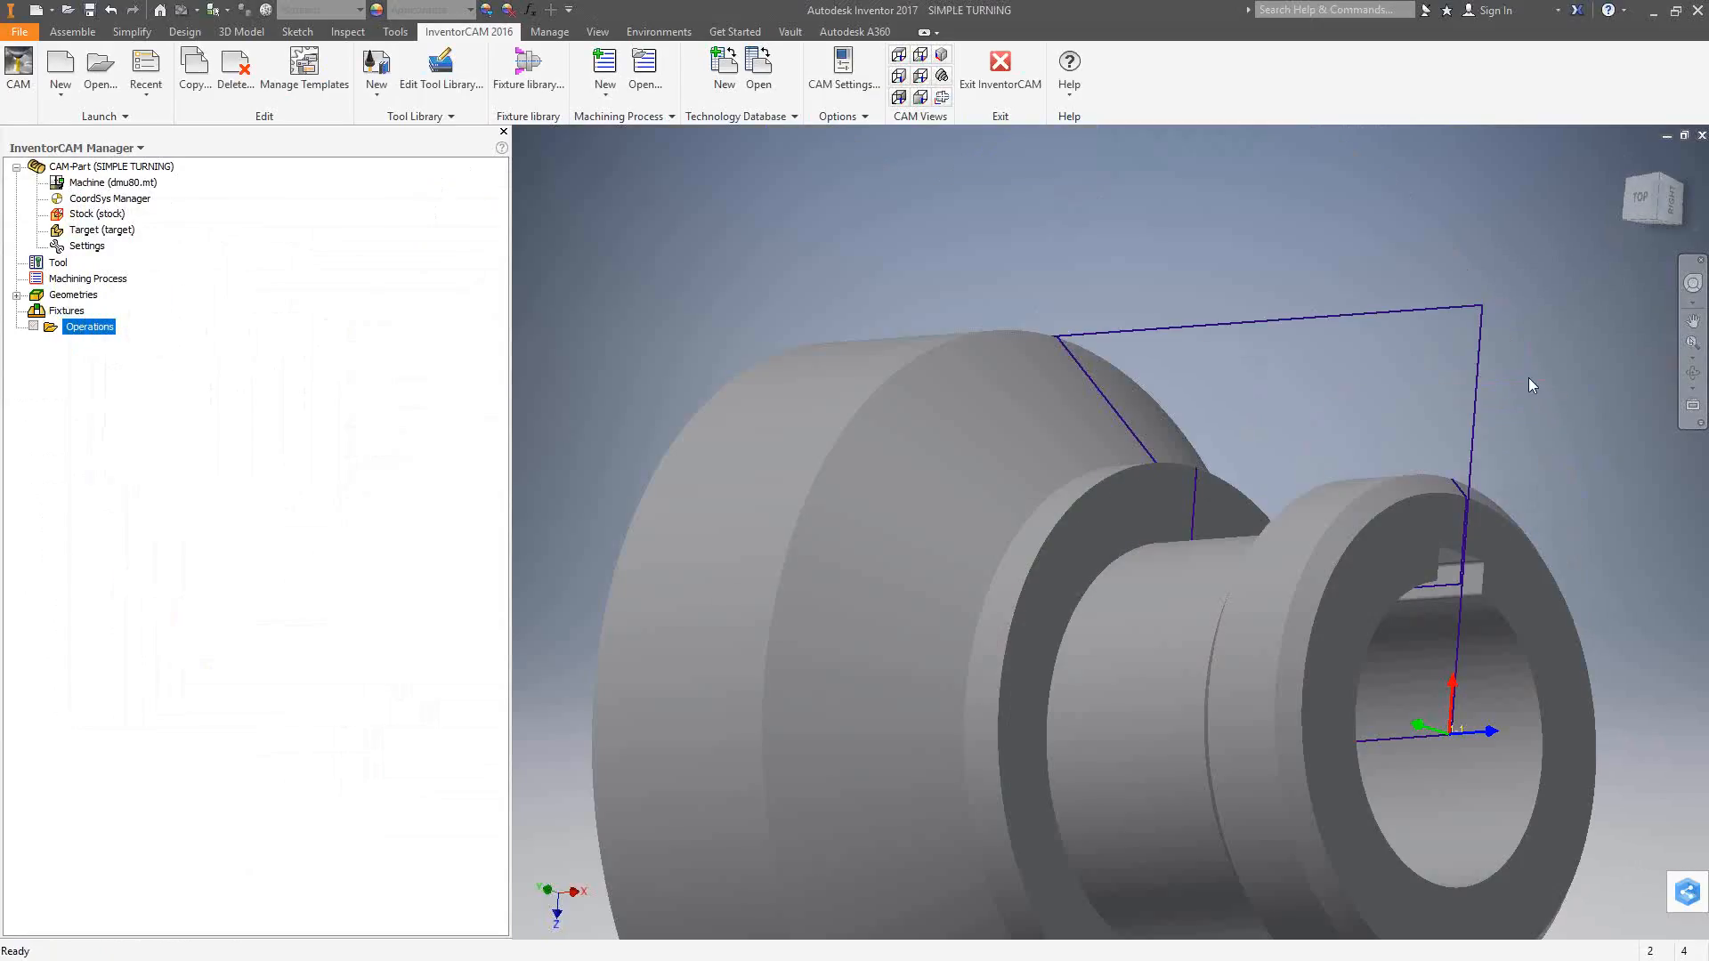